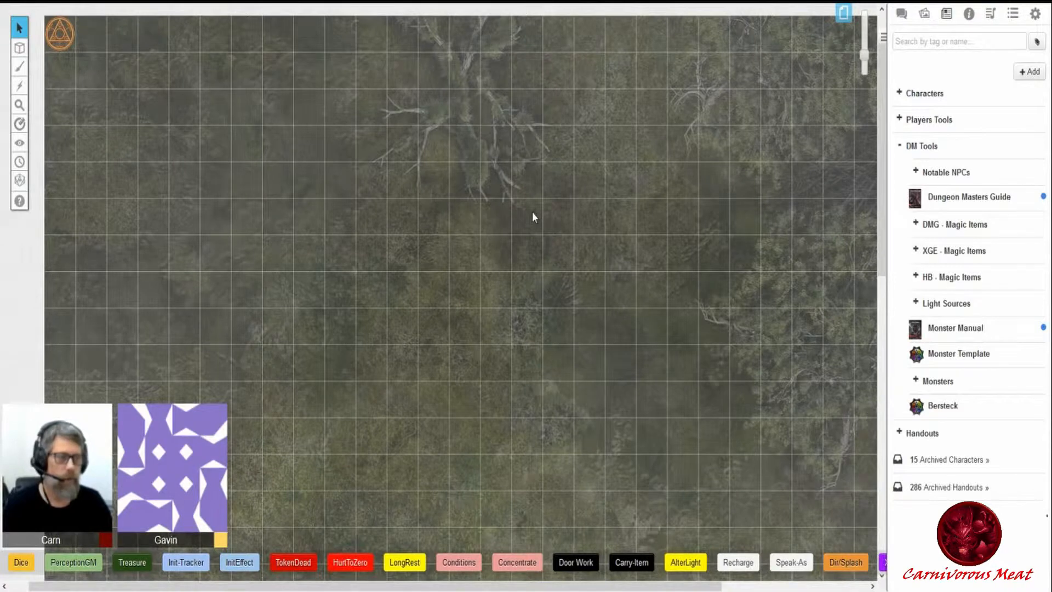
# - Browse the monster challenge-rating folders in the journal
pyautogui.click(915, 383)
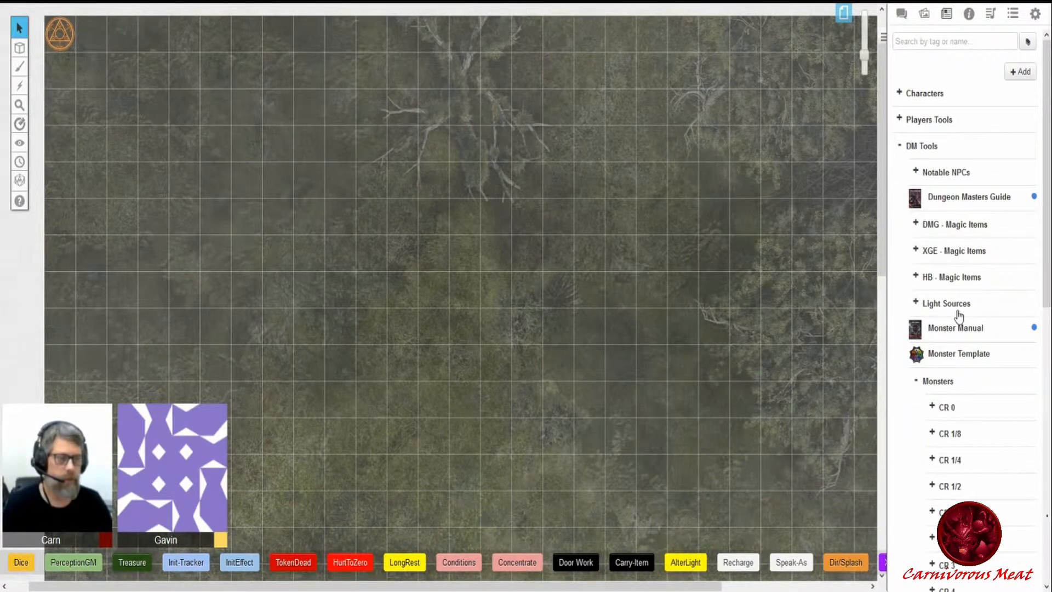
pyautogui.scroll(-5, 954, 313)
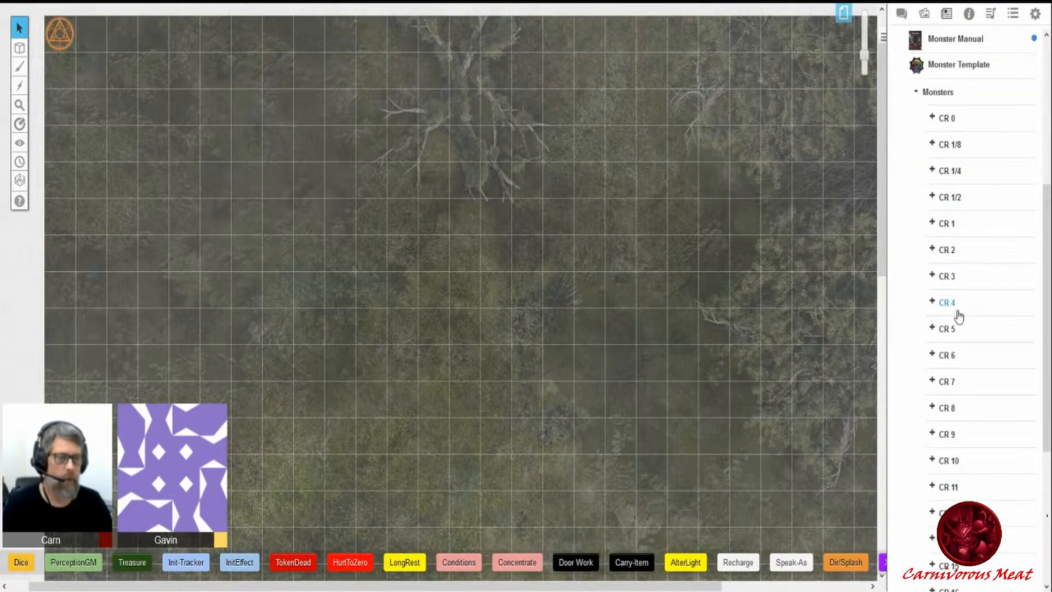
pyautogui.click(932, 331)
pyautogui.scroll(-5, 938, 333)
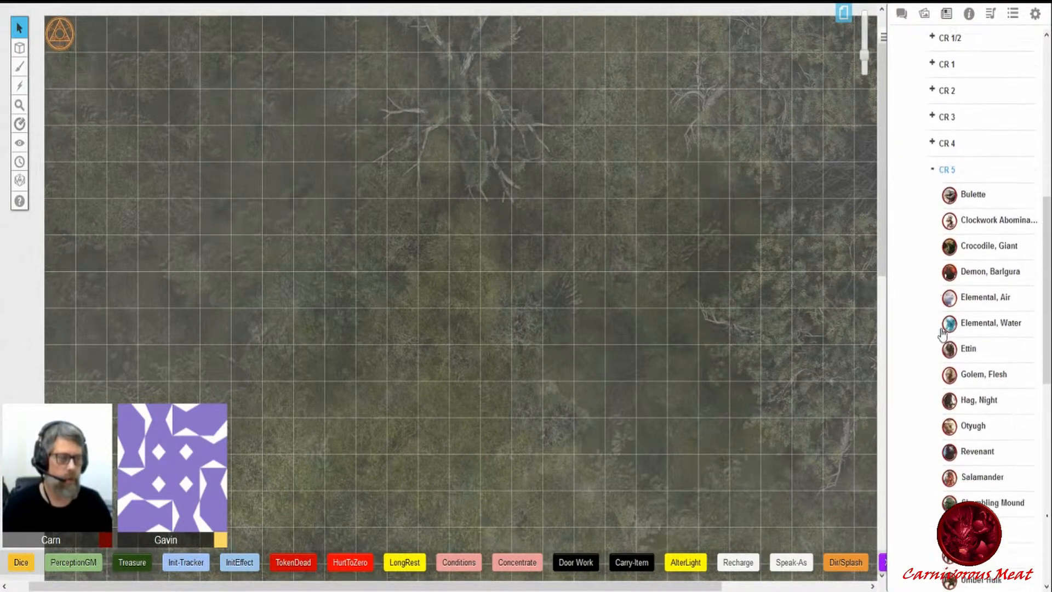
pyautogui.scroll(-1, 943, 332)
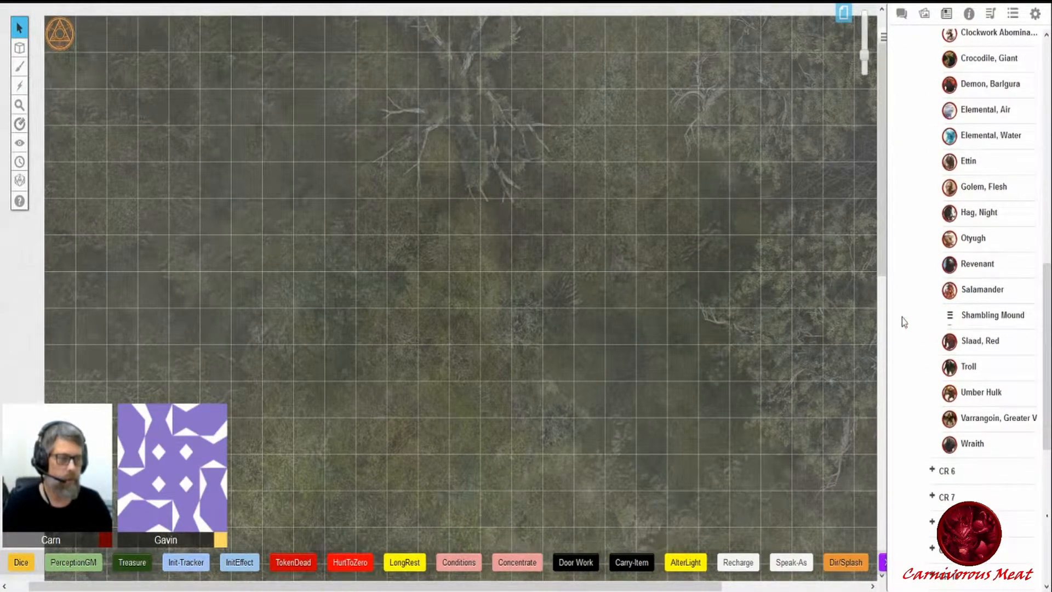
pyautogui.scroll(4, 904, 323)
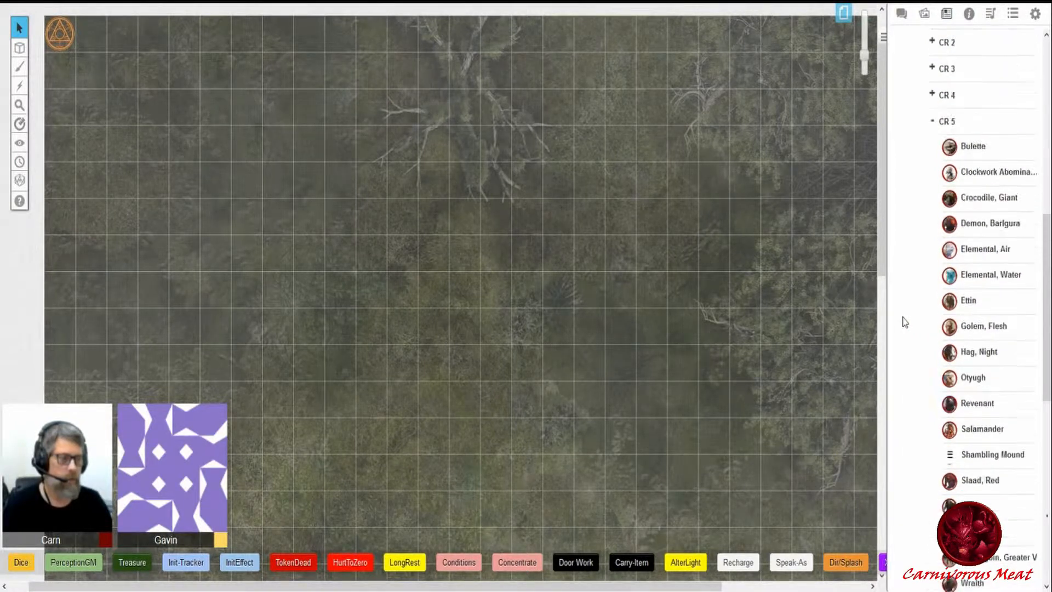
pyautogui.click(933, 215)
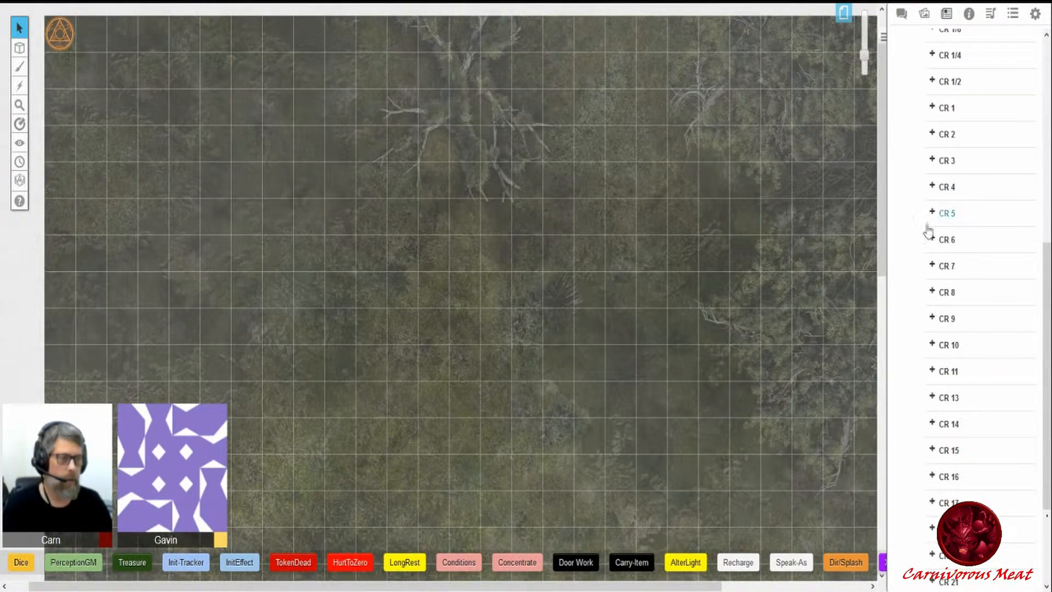
pyautogui.click(933, 294)
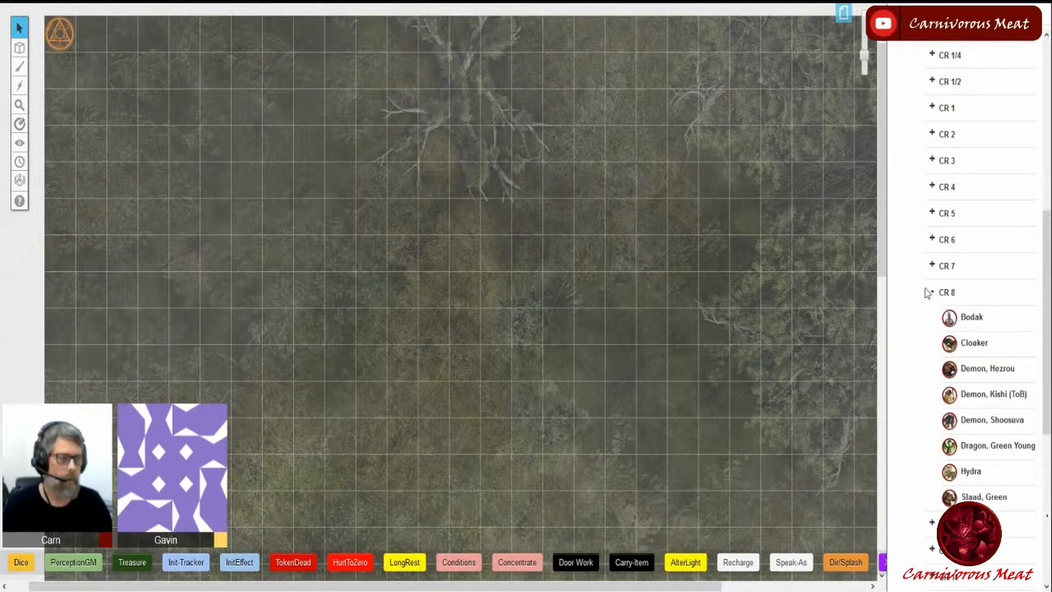
pyautogui.click(932, 293)
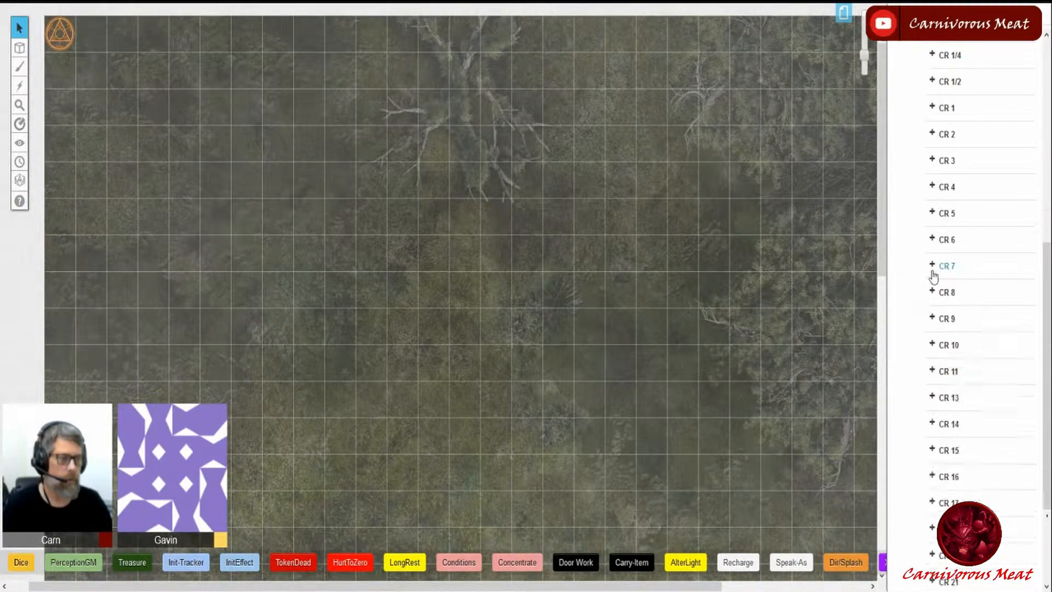
pyautogui.click(933, 268)
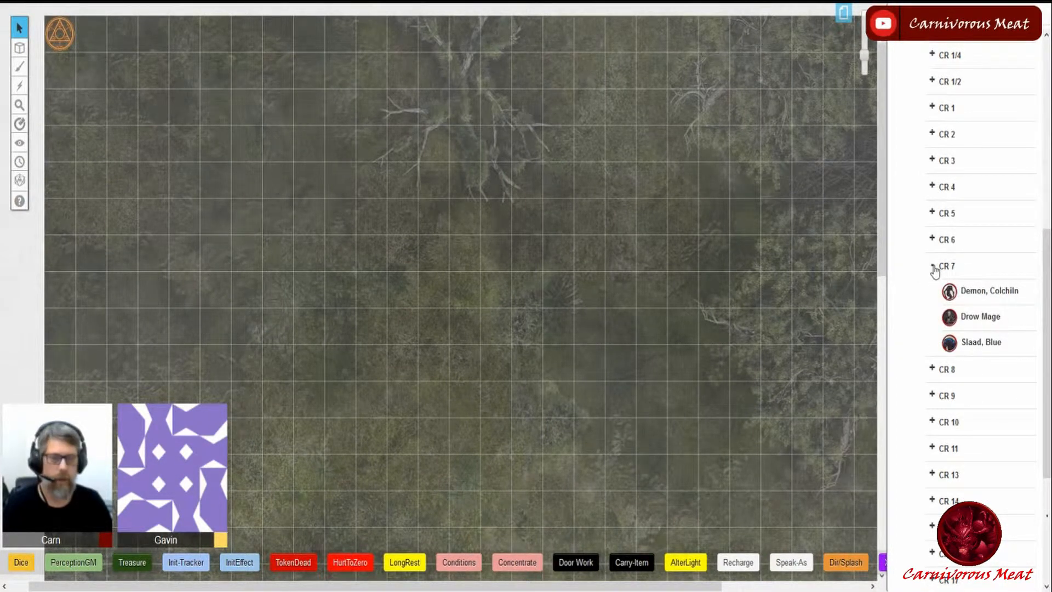
pyautogui.click(934, 268)
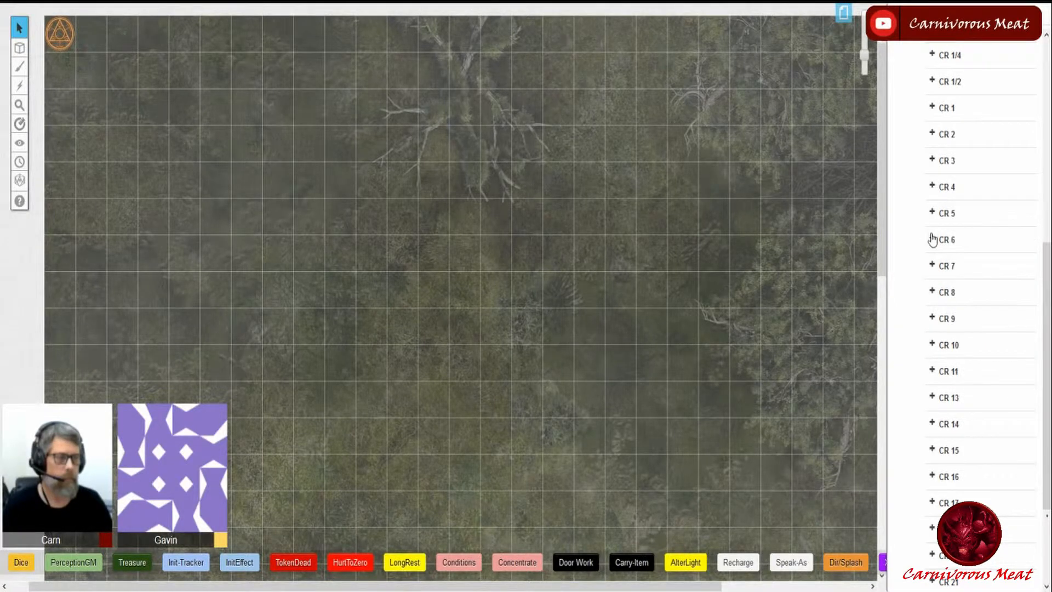
pyautogui.click(932, 240)
pyautogui.click(932, 239)
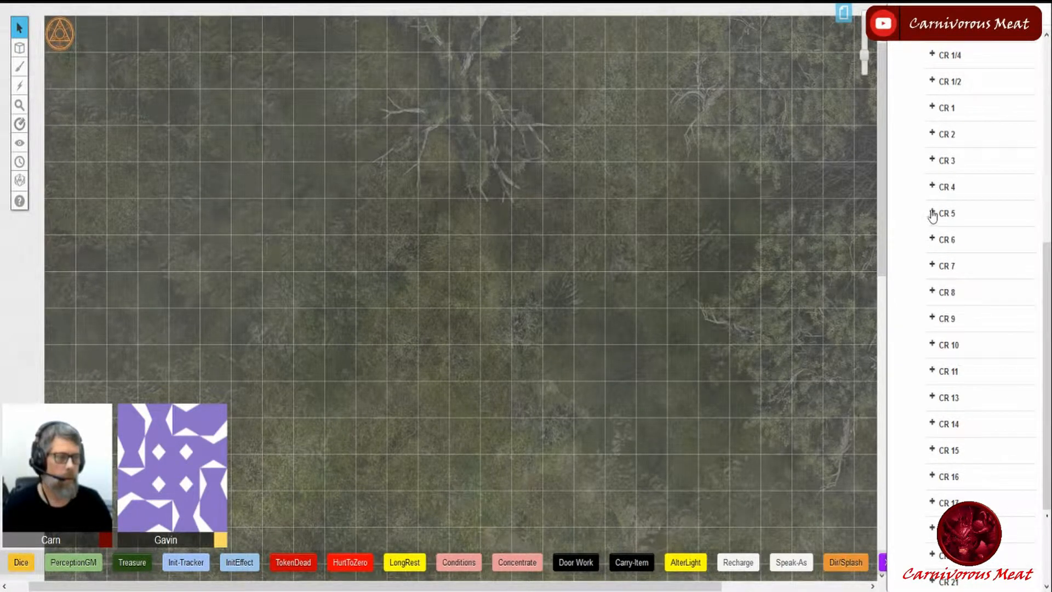
# - Place the Umber Hulk from the CR 5 monster folder onto the map as a token
pyautogui.click(933, 213)
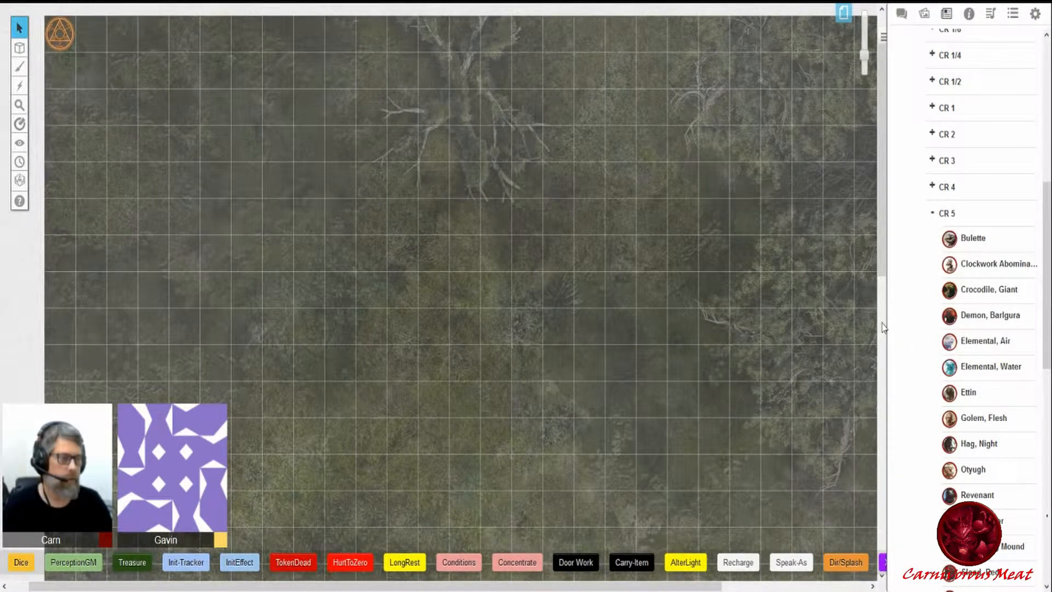
pyautogui.scroll(-5, 899, 351)
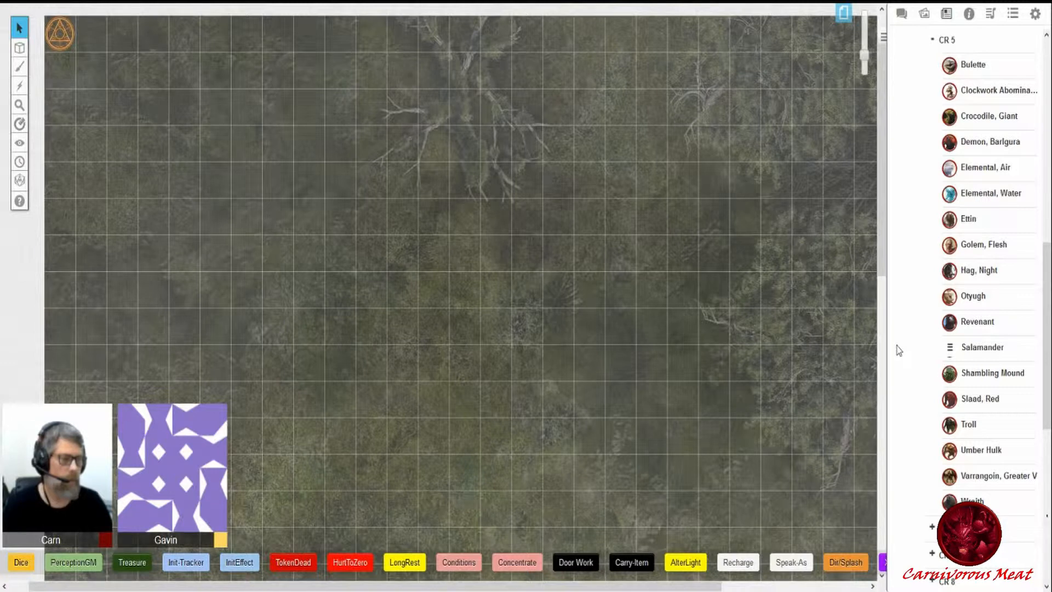
pyautogui.moveTo(992, 450); pyautogui.dragTo(699, 190)
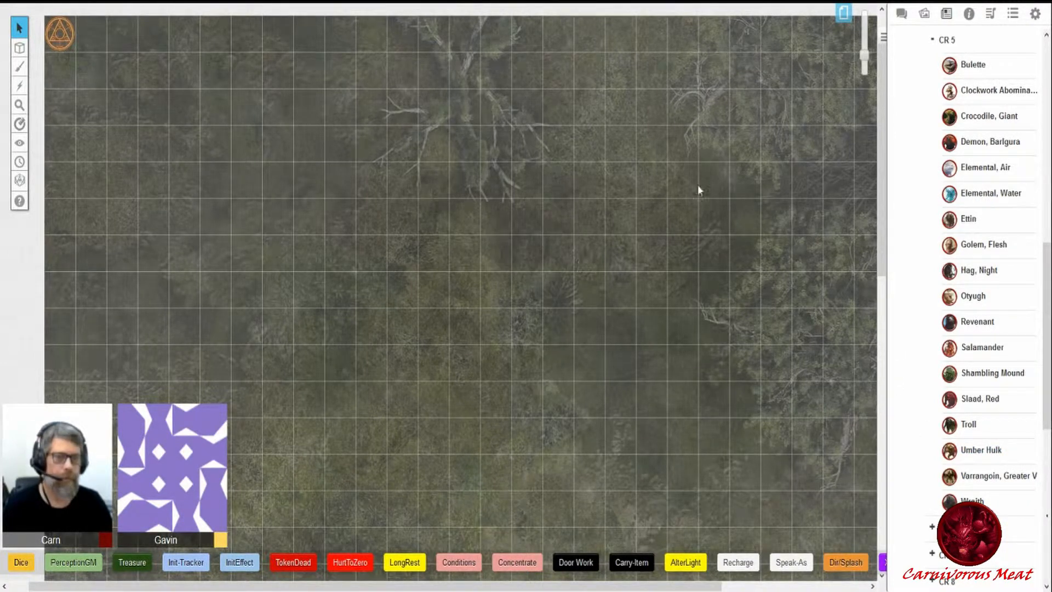
# - Collapse the CR 5 and Monsters folders in the journal
pyautogui.click(932, 41)
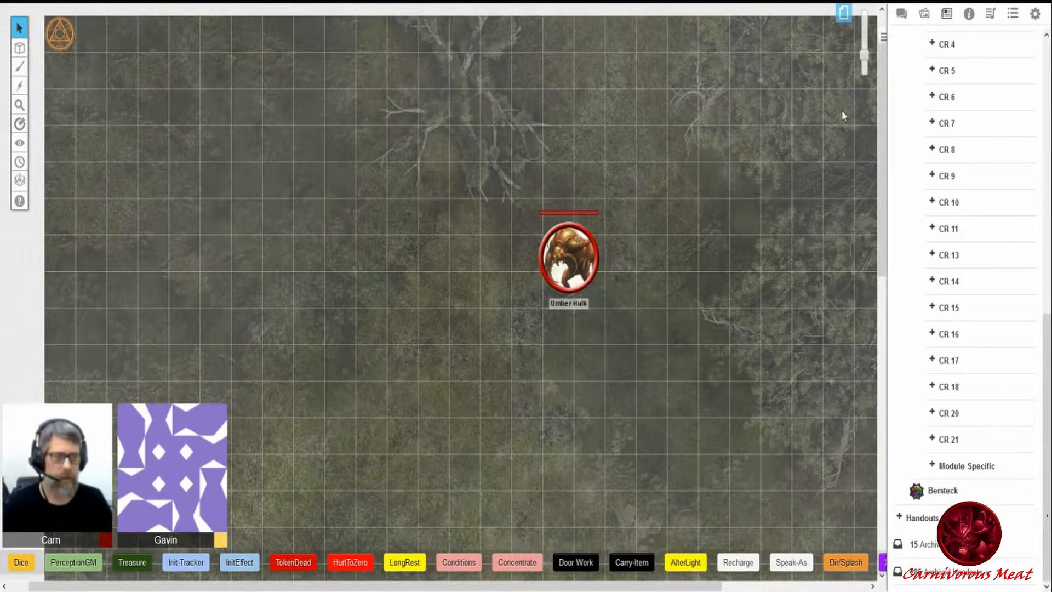
pyautogui.scroll(6, 899, 110)
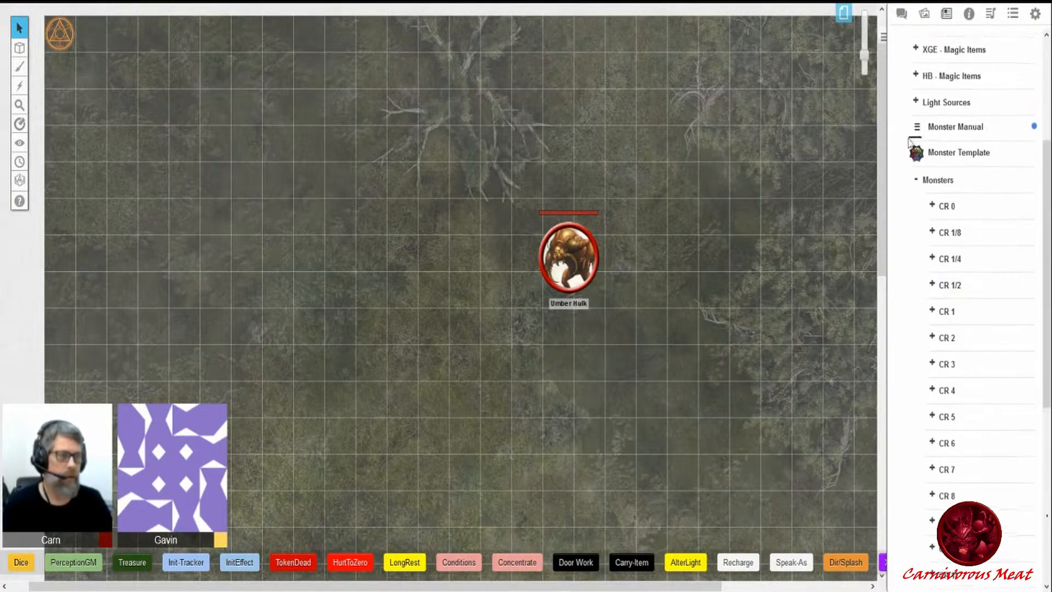
pyautogui.click(916, 181)
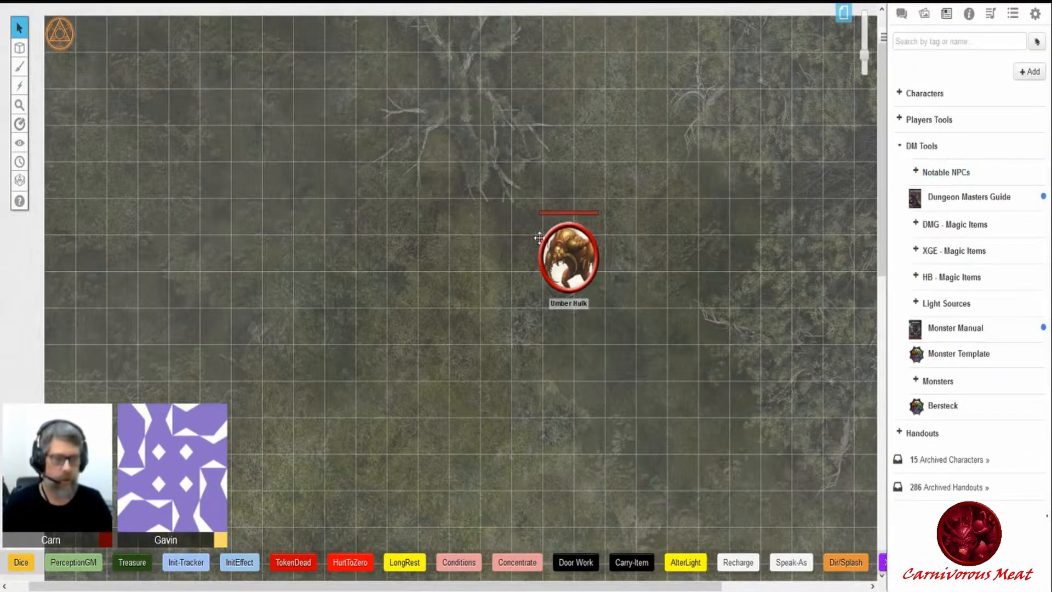
# - Open the Umber Hulk token's character sheet and reposition and resize its window
pyautogui.doubleClick(572, 273)
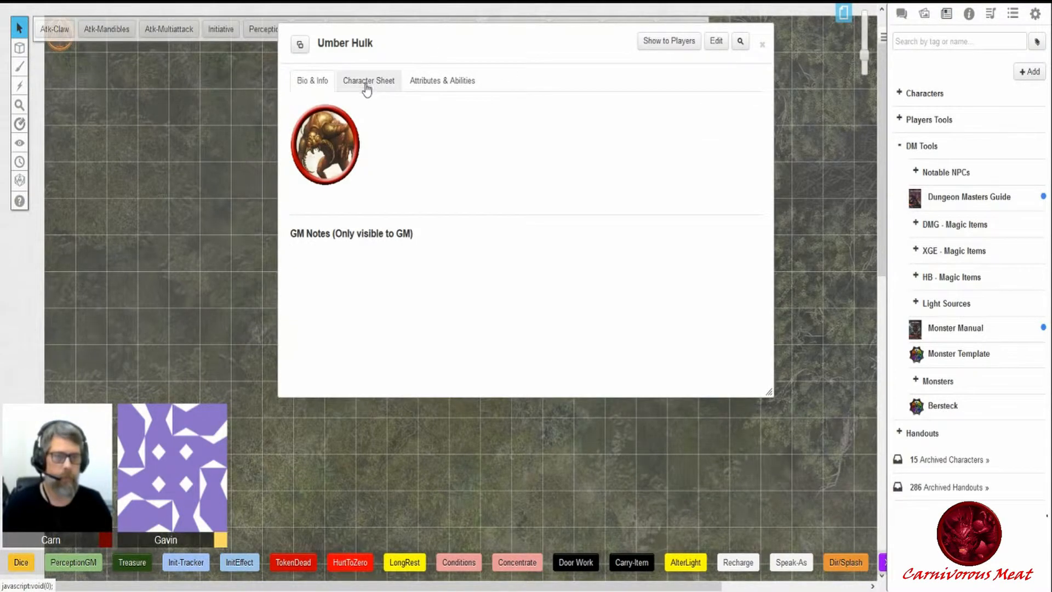
pyautogui.click(367, 83)
pyautogui.moveTo(423, 44); pyautogui.dragTo(527, 226)
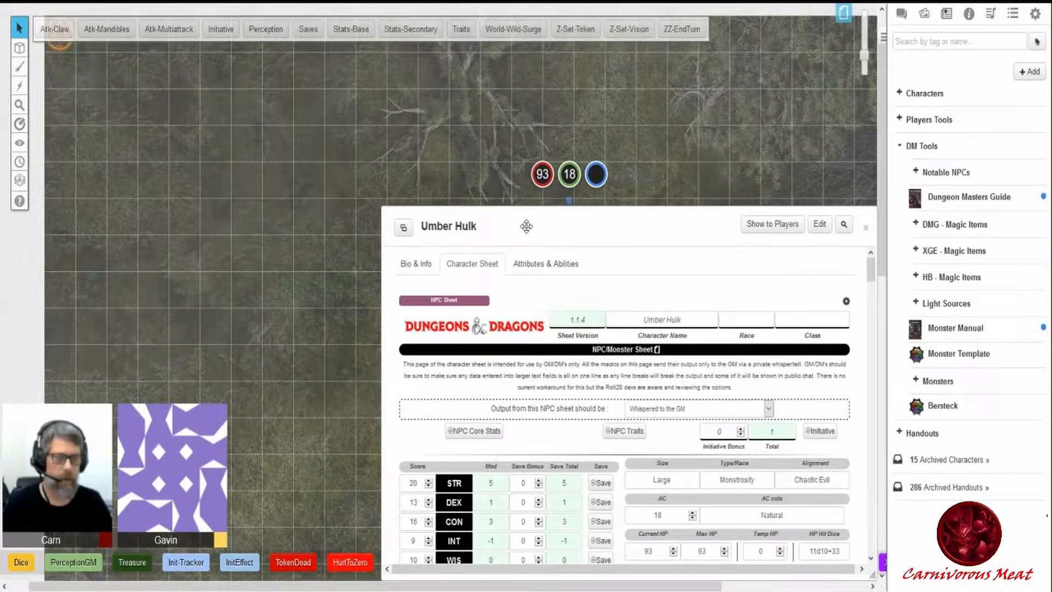
pyautogui.moveTo(382, 283); pyautogui.dragTo(436, 284)
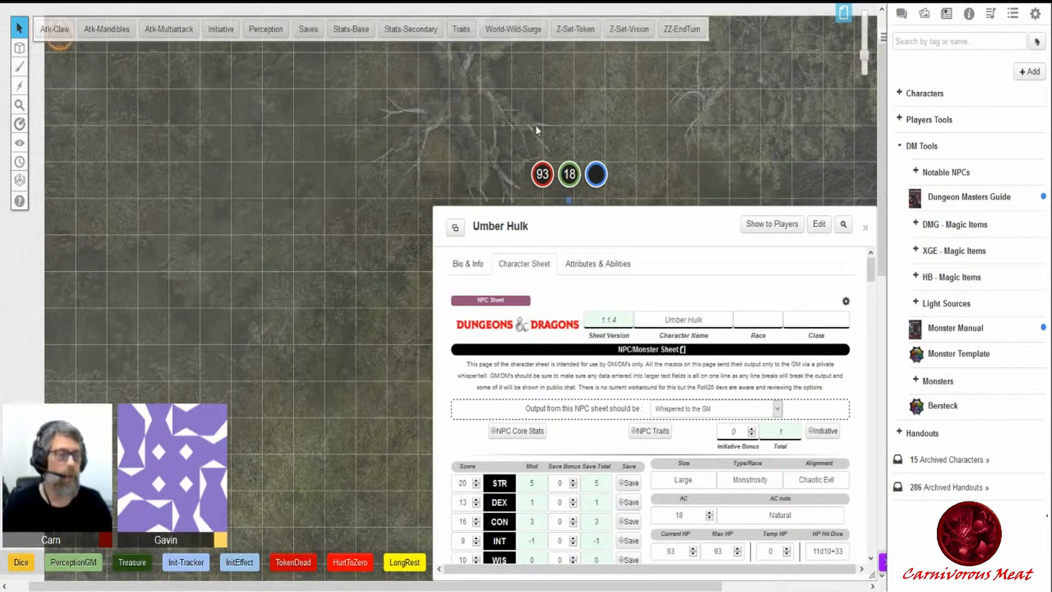
# - Open the Viewers character's sheet and select its Current XP field
pyautogui.click(899, 95)
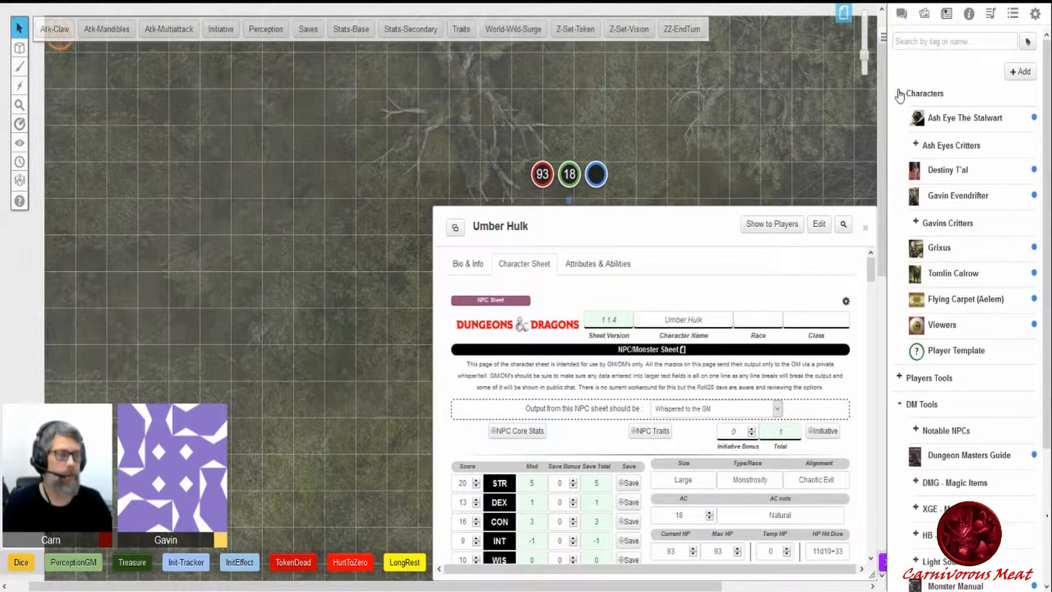
pyautogui.click(942, 325)
pyautogui.click(899, 94)
pyautogui.moveTo(515, 43); pyautogui.dragTo(268, 63)
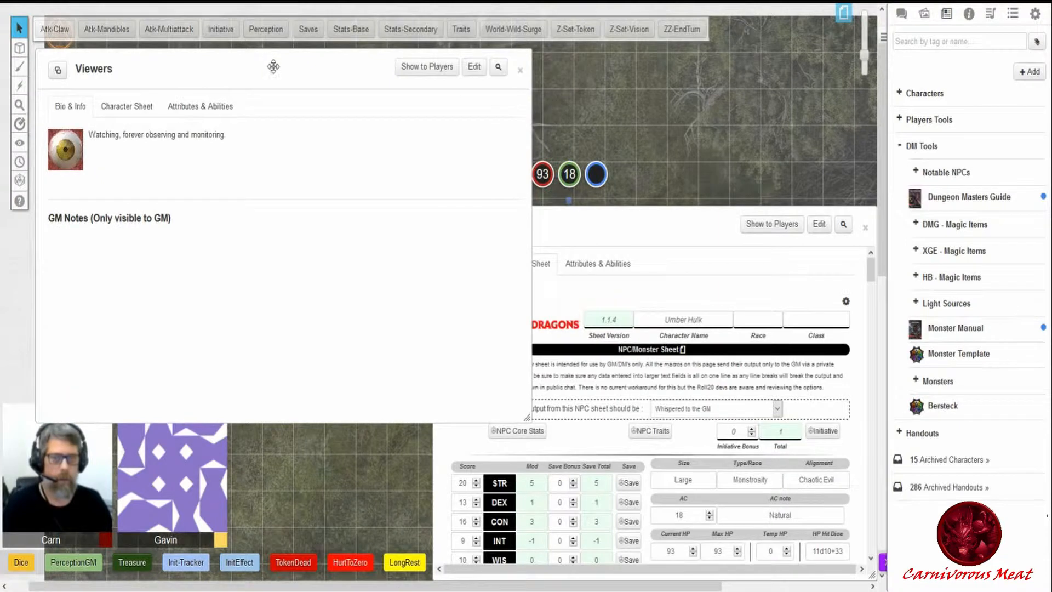
pyautogui.moveTo(532, 145); pyautogui.dragTo(421, 149)
pyautogui.click(125, 108)
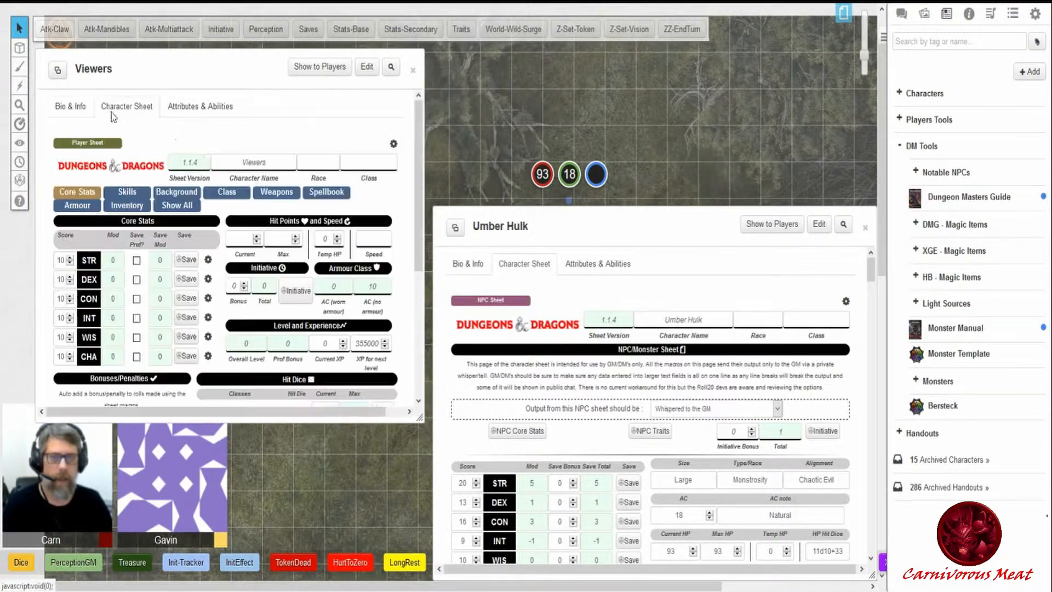
pyautogui.click(324, 343)
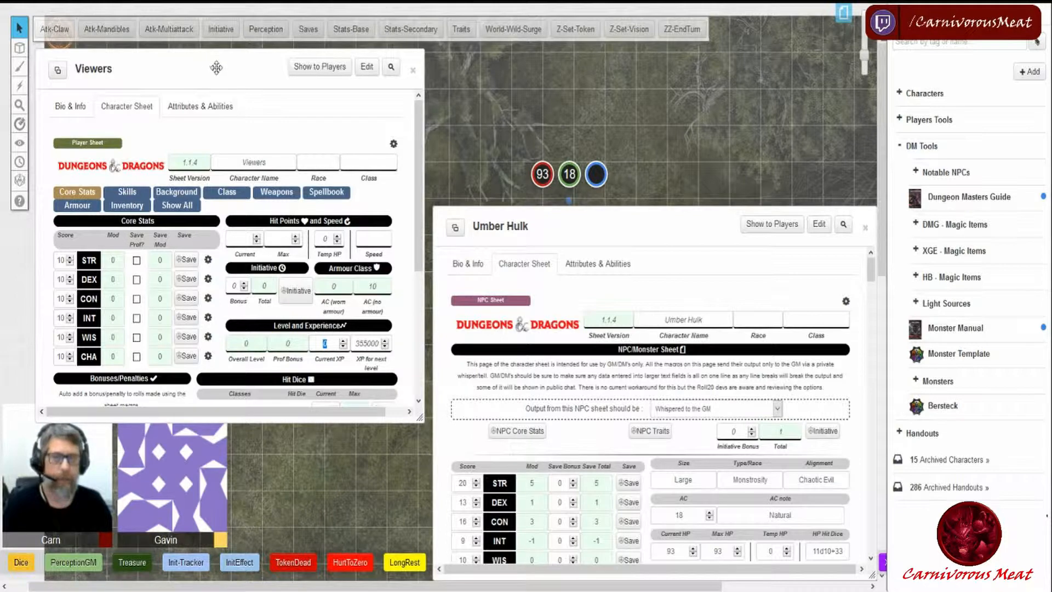
# - Minimize the Viewers and Umber Hulk sheet windows and move them out of the way
pyautogui.doubleClick(196, 69)
pyautogui.moveTo(110, 61); pyautogui.dragTo(103, 85)
pyautogui.doubleClick(513, 225)
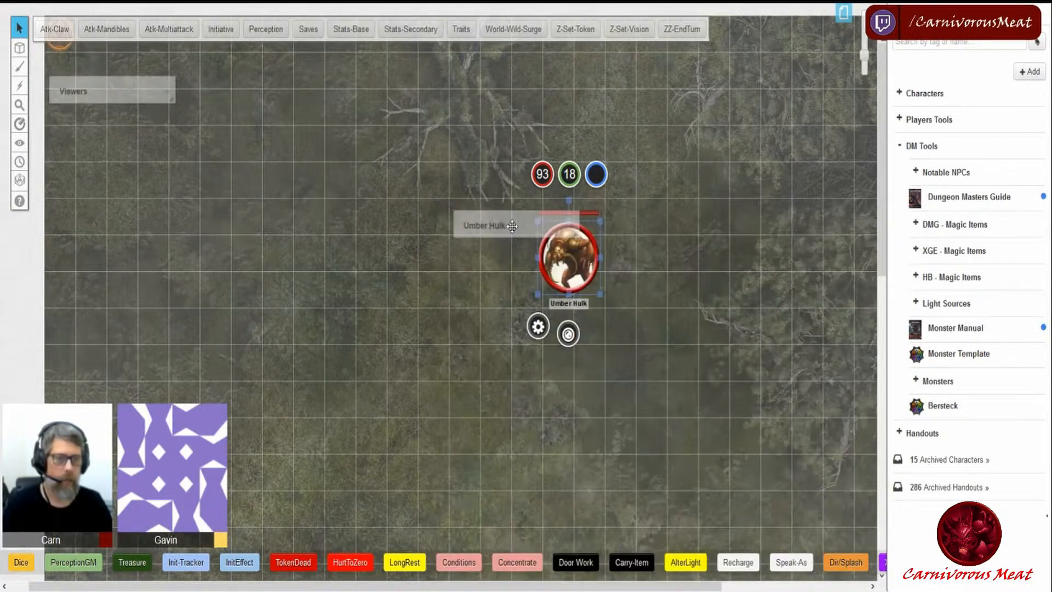
pyautogui.moveTo(494, 222); pyautogui.dragTo(736, 81)
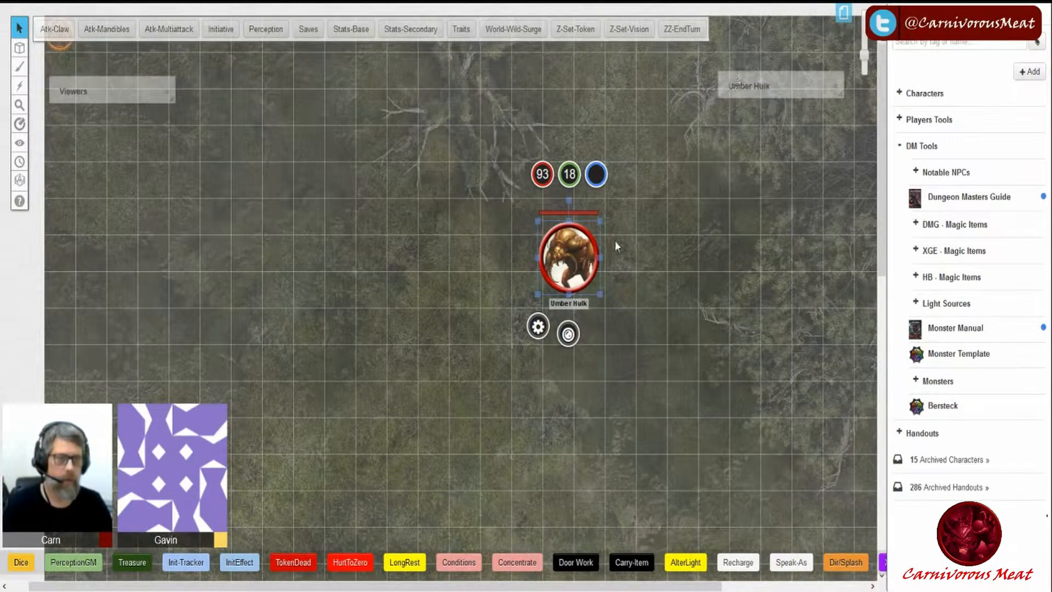
# - Reposition the Umber Hulk token a few squares on the map and deselect it
pyautogui.moveTo(575, 254); pyautogui.dragTo(466, 238)
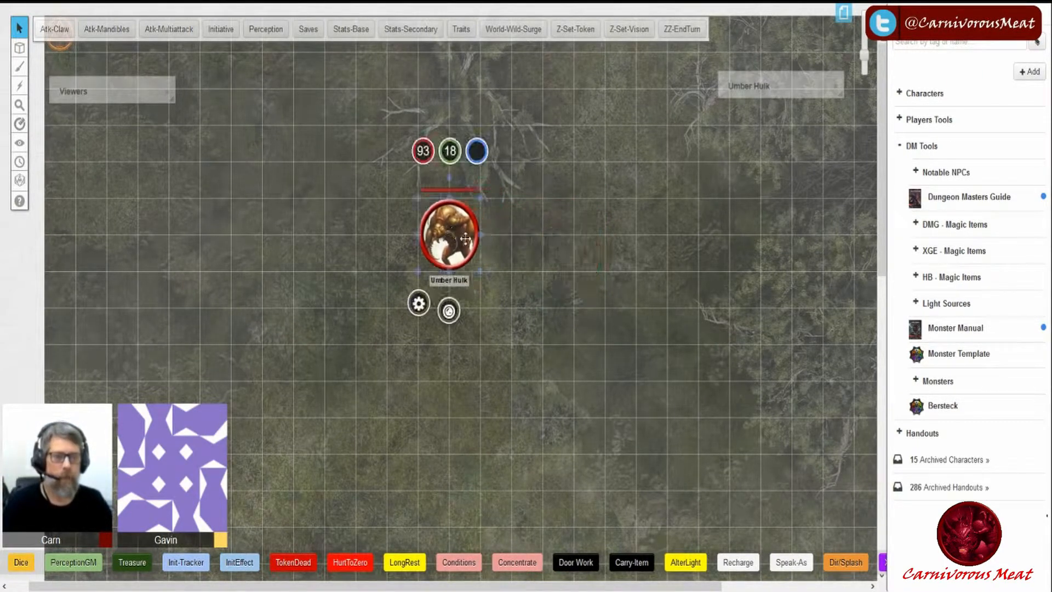
pyautogui.click(626, 219)
pyautogui.click(472, 249)
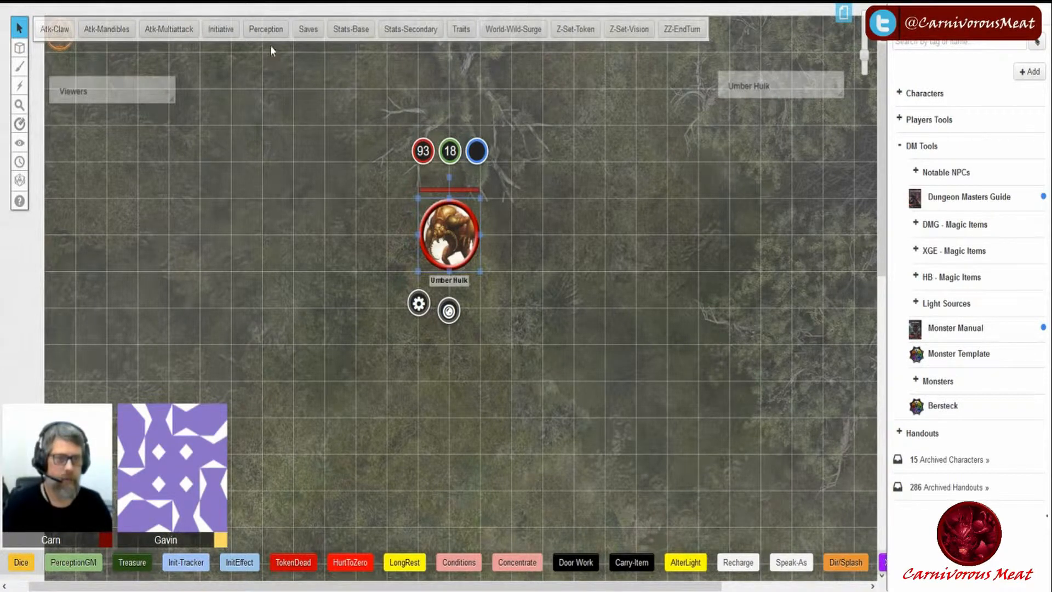
pyautogui.click(601, 237)
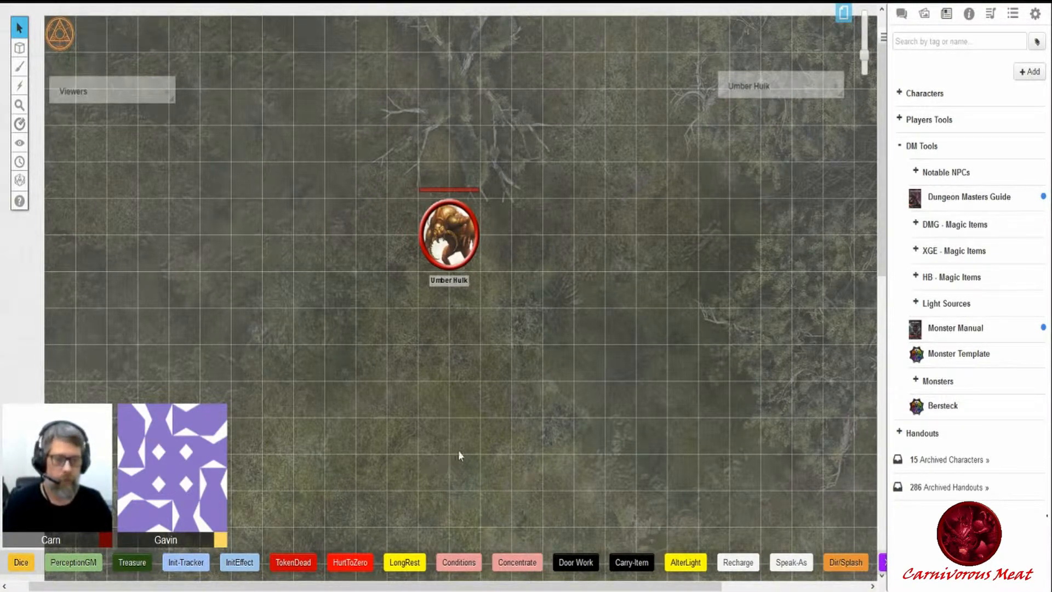
# - Open the TokenDead macro for editing and enlarge its dialog and Actions box
pyautogui.rightClick(299, 569)
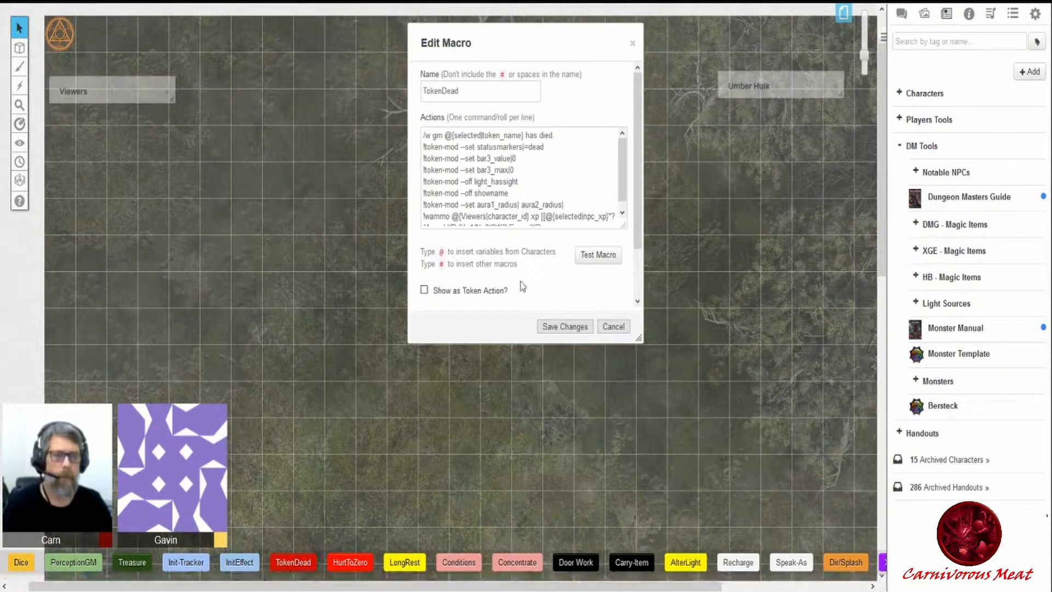
pyautogui.moveTo(642, 342); pyautogui.dragTo(759, 423)
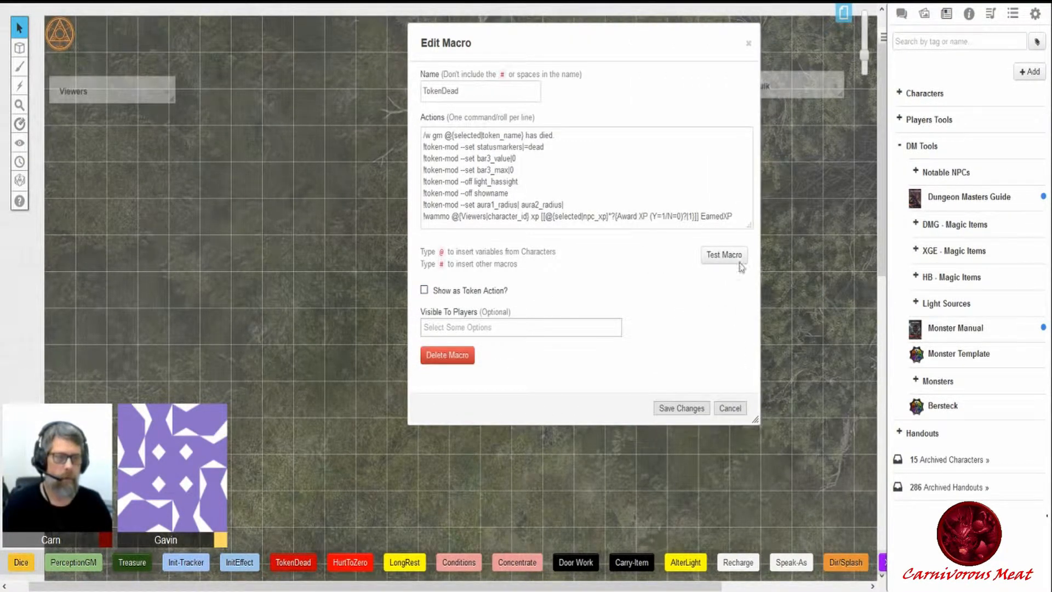
pyautogui.moveTo(750, 224); pyautogui.dragTo(752, 268)
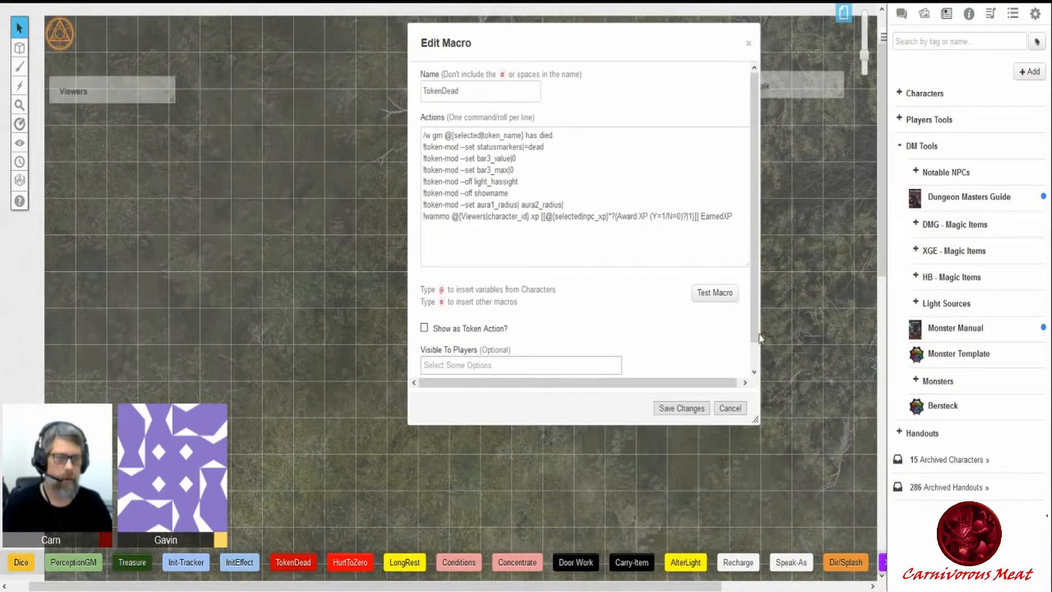
pyautogui.moveTo(756, 419); pyautogui.dragTo(762, 459)
pyautogui.moveTo(564, 49); pyautogui.dragTo(672, 134)
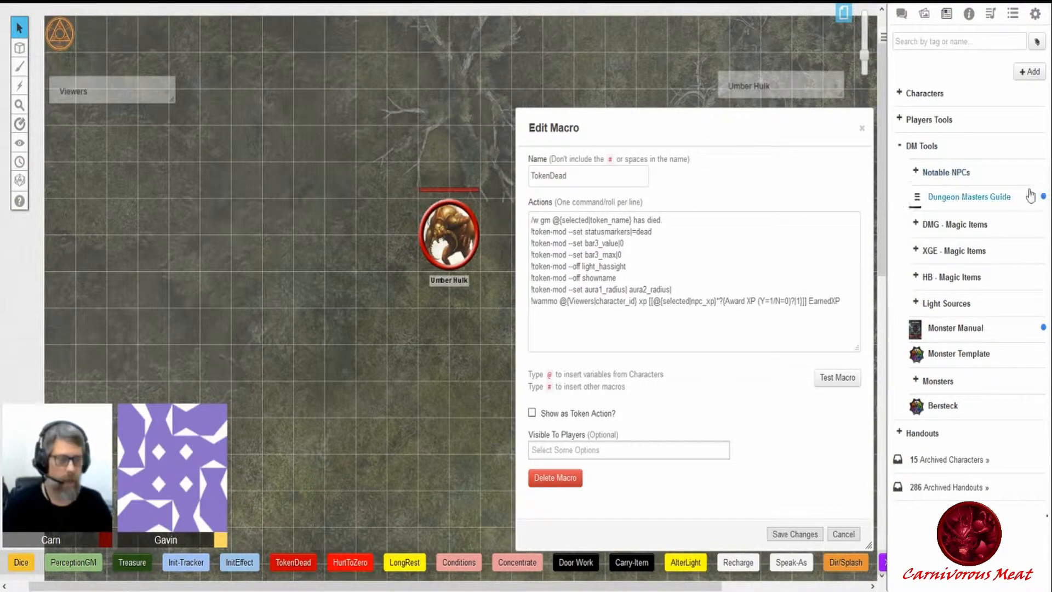
# - Open the chat panel and highlight the first !token-mod command in the macro's actions
pyautogui.click(901, 13)
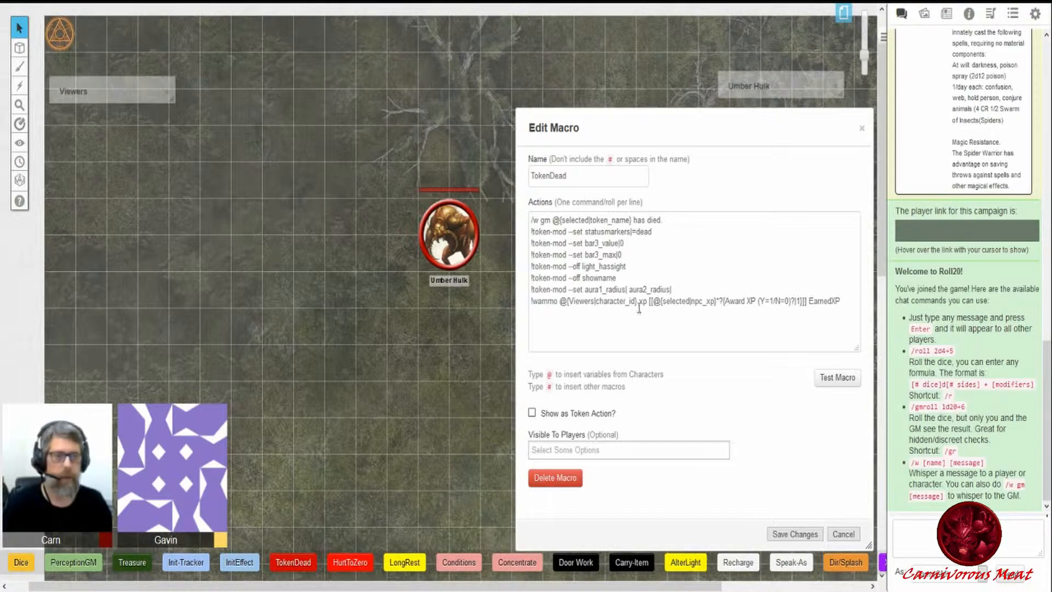
pyautogui.moveTo(531, 232); pyautogui.dragTo(559, 233)
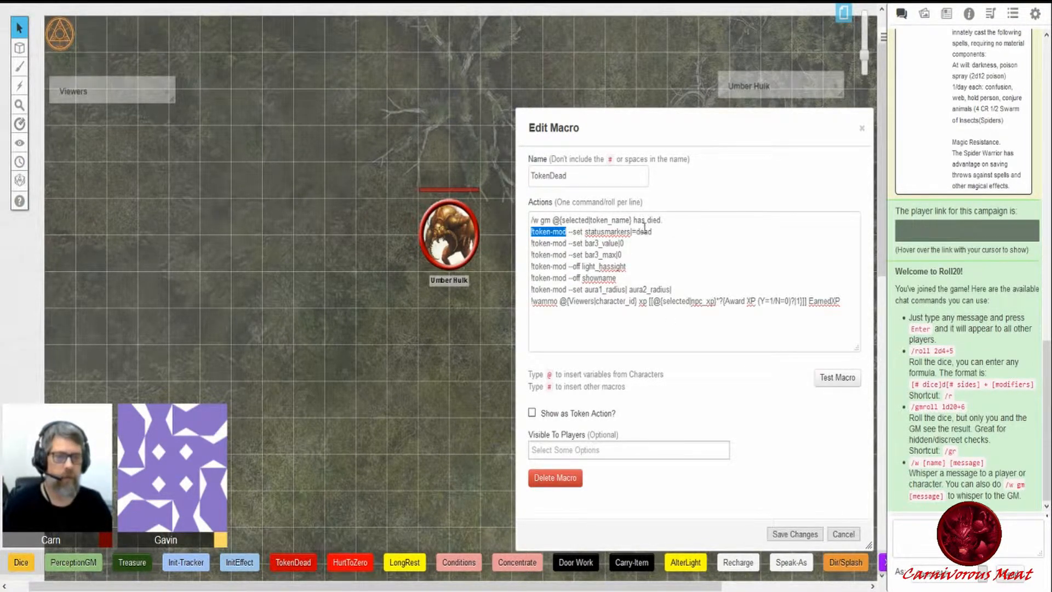
# - Select the Umber Hulk token and move it several squares to the left on the map
pyautogui.click(459, 235)
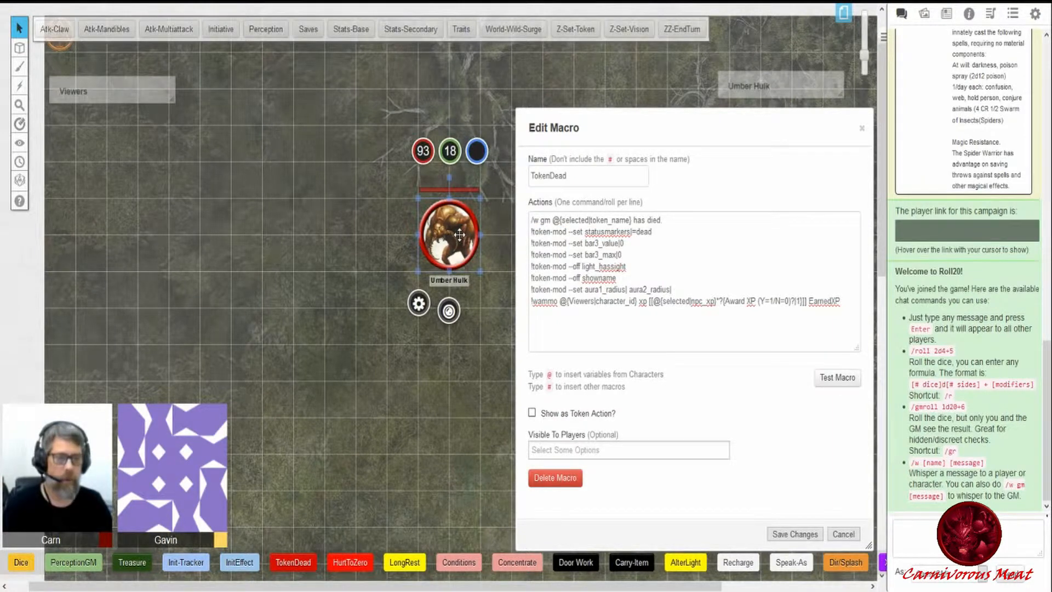
pyautogui.click(449, 313)
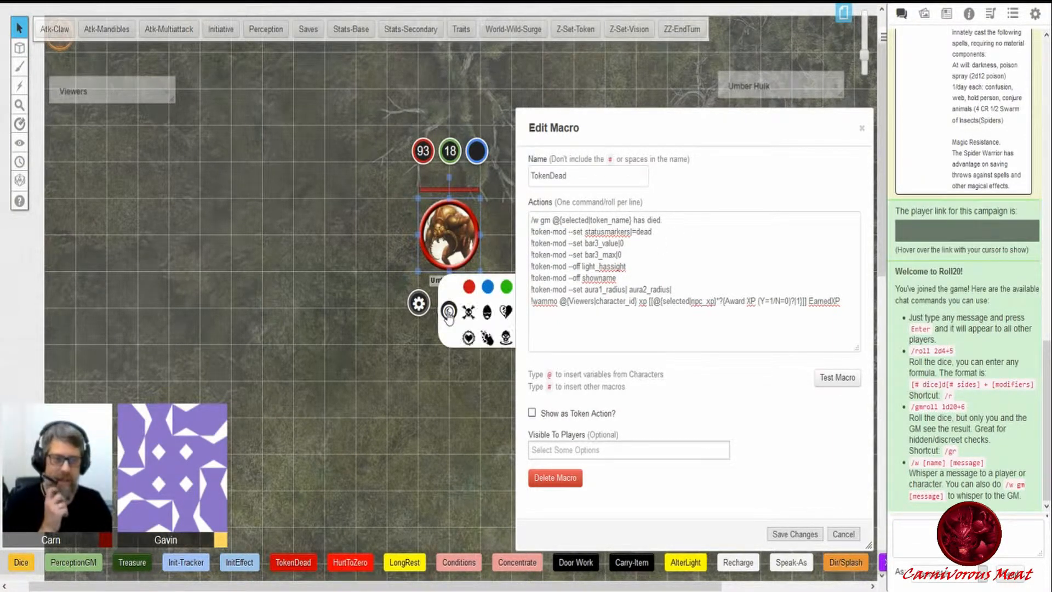
pyautogui.moveTo(440, 228); pyautogui.dragTo(274, 209)
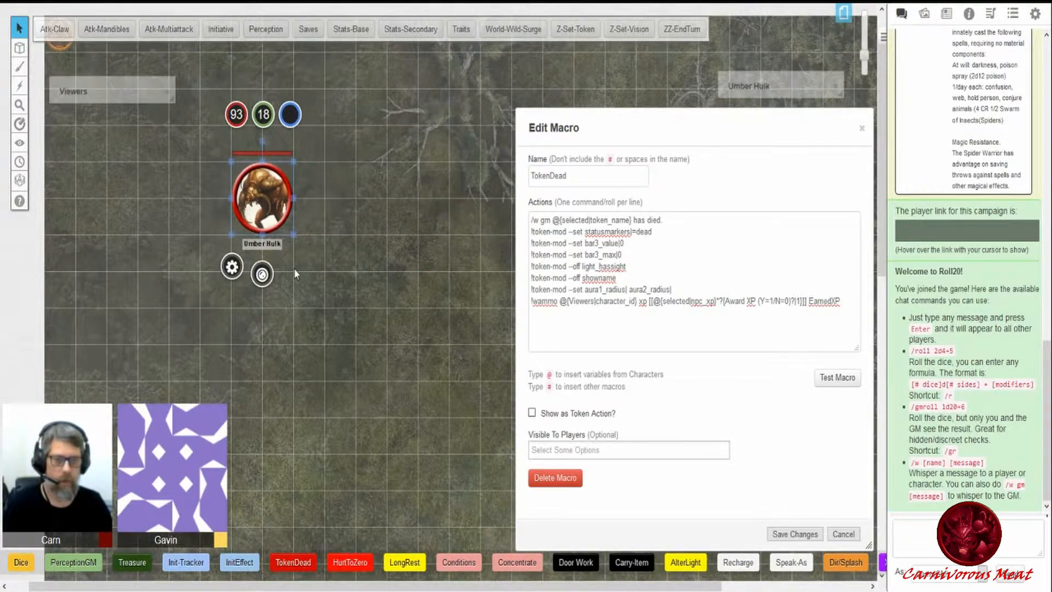
# - Add several status markers plus green and yellow dots to the Umber Hulk token, then deselect it
pyautogui.click(264, 277)
pyautogui.click(374, 276)
pyautogui.click(301, 300)
pyautogui.click(392, 302)
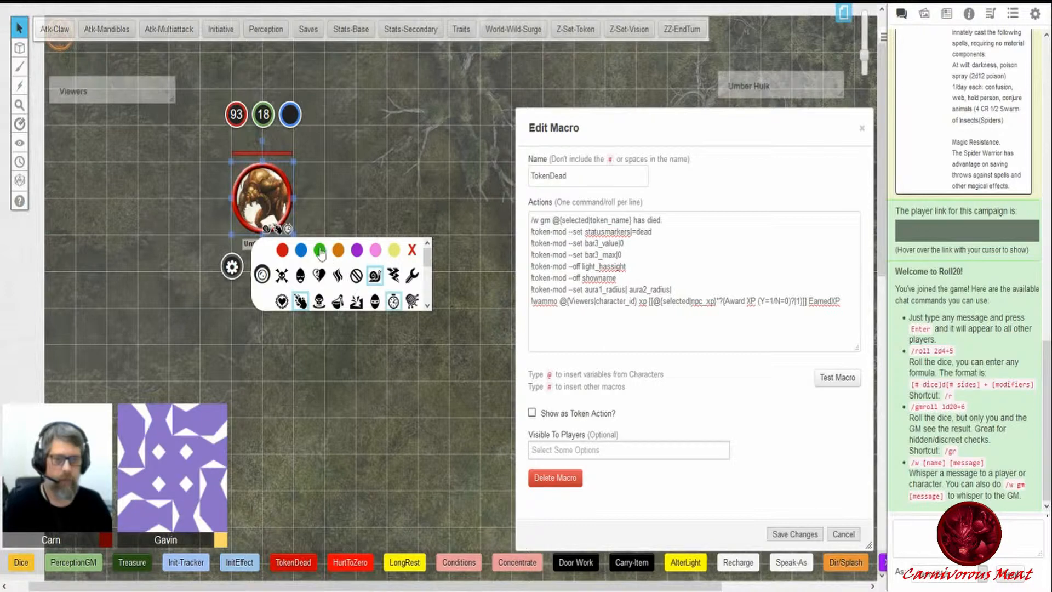
pyautogui.click(320, 250)
pyautogui.click(394, 249)
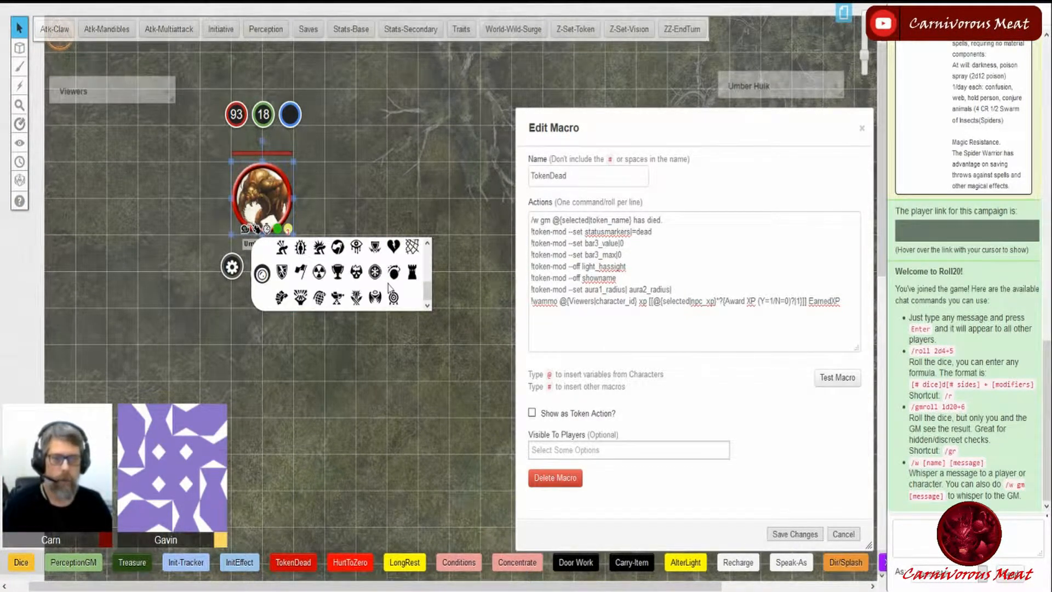
pyautogui.click(403, 176)
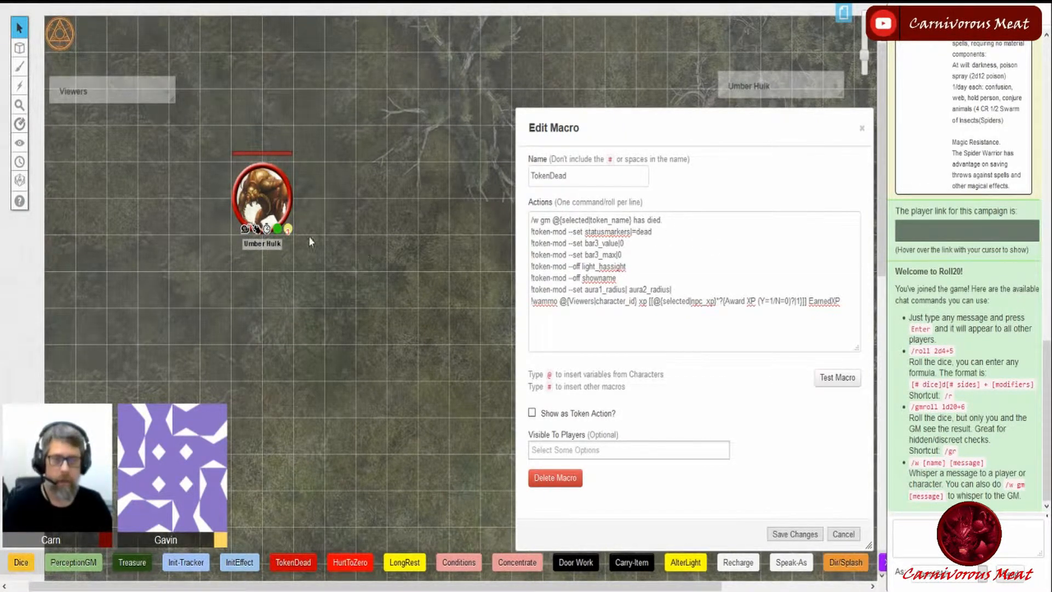
# - Toggle the dead X marker on and off the Umber Hulk token
pyautogui.click(262, 197)
pyautogui.click(264, 274)
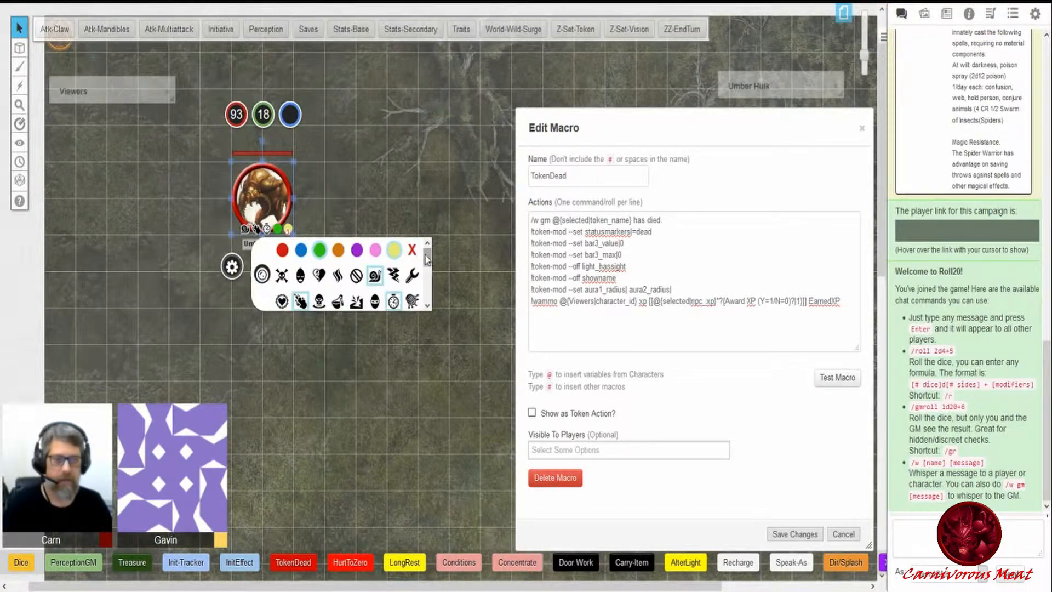
pyautogui.click(412, 251)
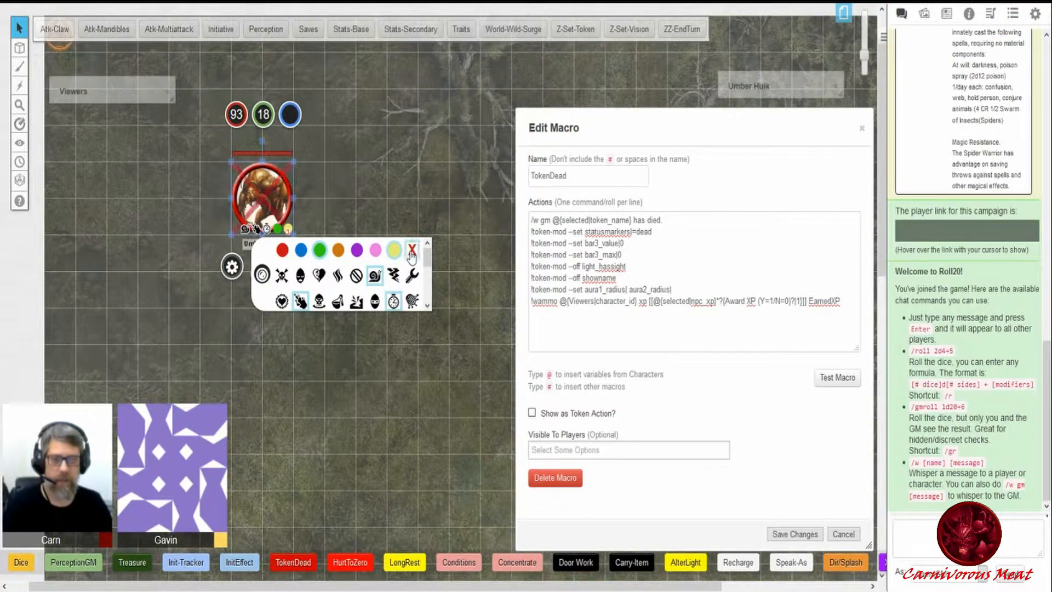
pyautogui.click(412, 253)
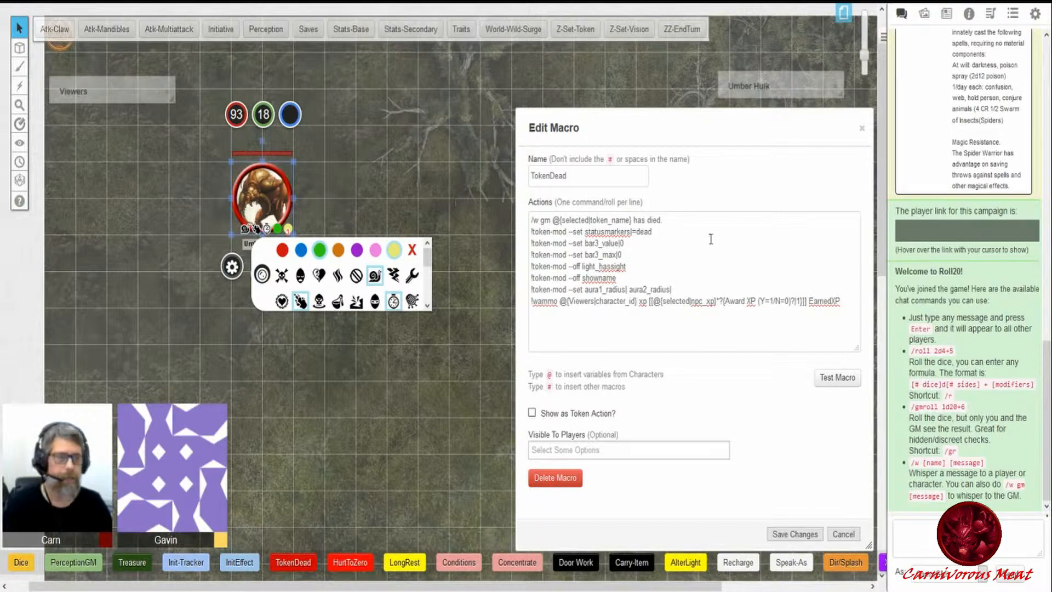
pyautogui.click(477, 249)
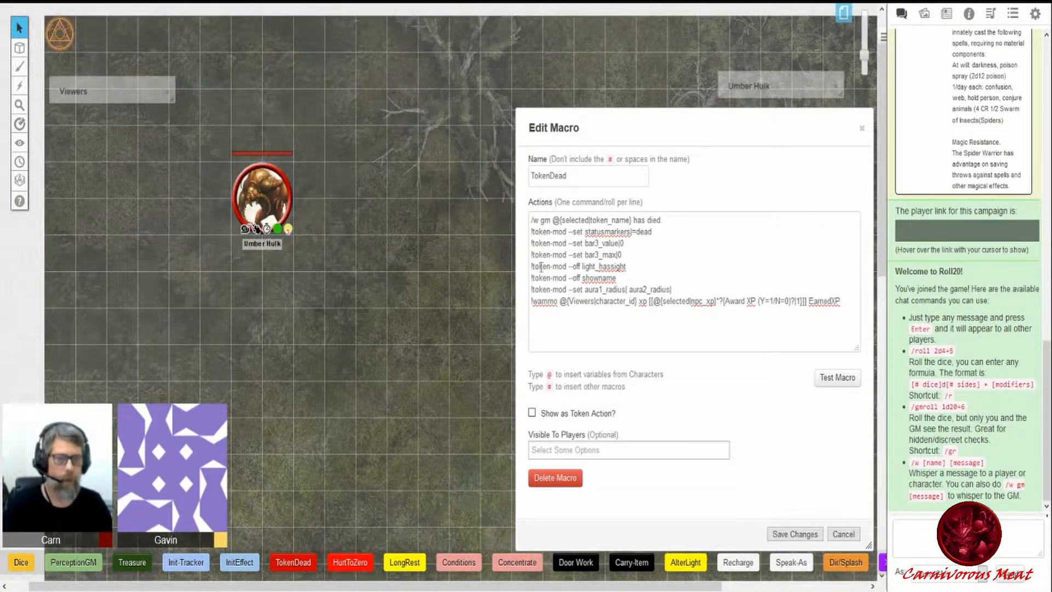
# - Open the Umber Hulk token's Edit Token dialog and move it beside the macro dialog
pyautogui.moveTo(534, 242); pyautogui.dragTo(568, 243)
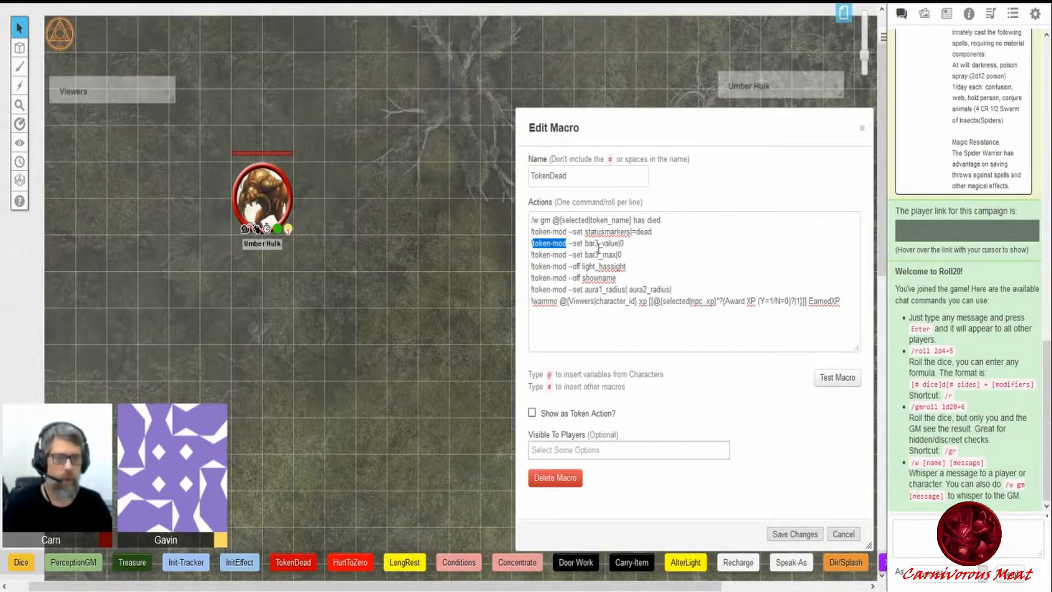
pyautogui.click(315, 229)
pyautogui.click(264, 192)
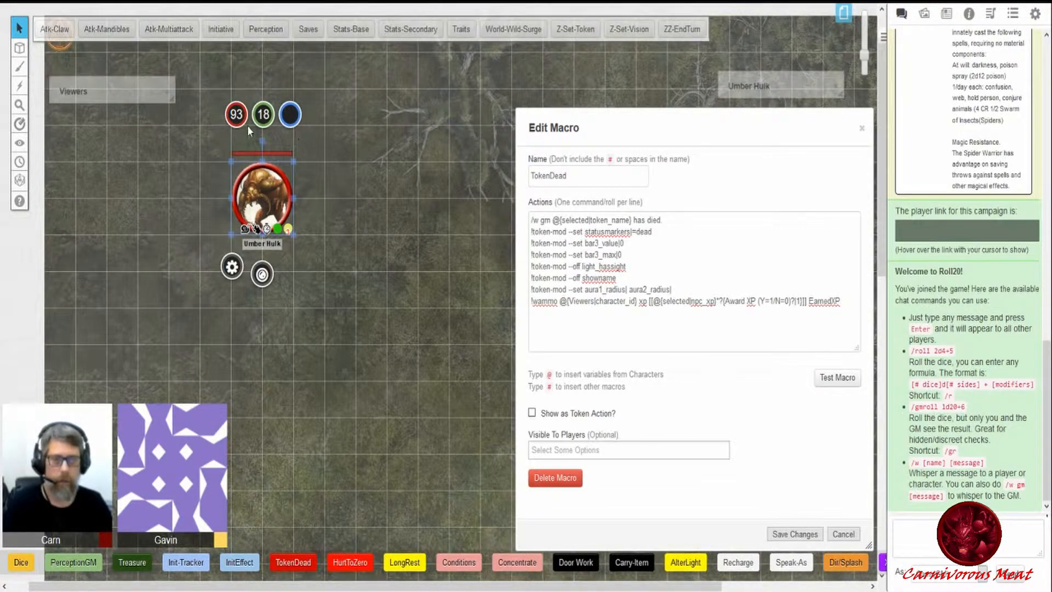
pyautogui.click(232, 267)
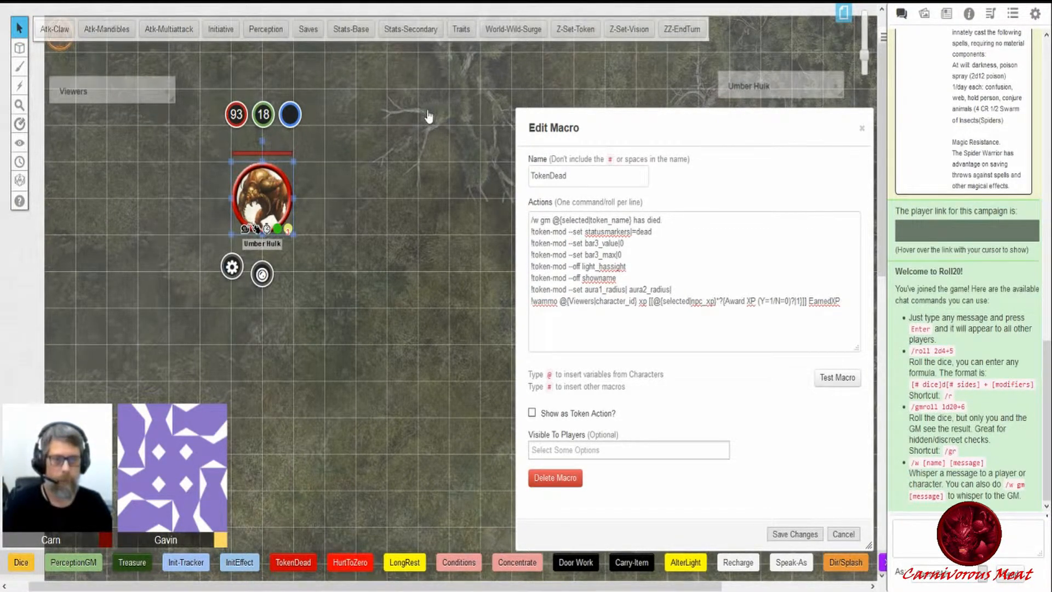
pyautogui.moveTo(445, 53); pyautogui.dragTo(222, 204)
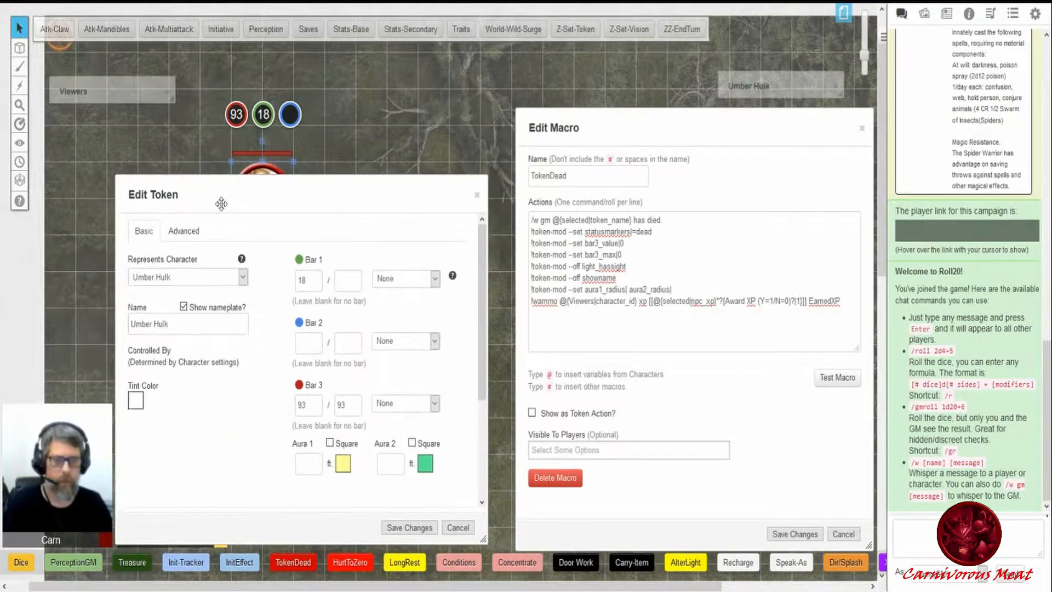
# - Reposition the Umber Hulk token and shift the Edit Macro dialog so both dialogs and the token are visible
pyautogui.moveTo(271, 162); pyautogui.dragTo(458, 111)
pyautogui.moveTo(563, 142); pyautogui.dragTo(628, 145)
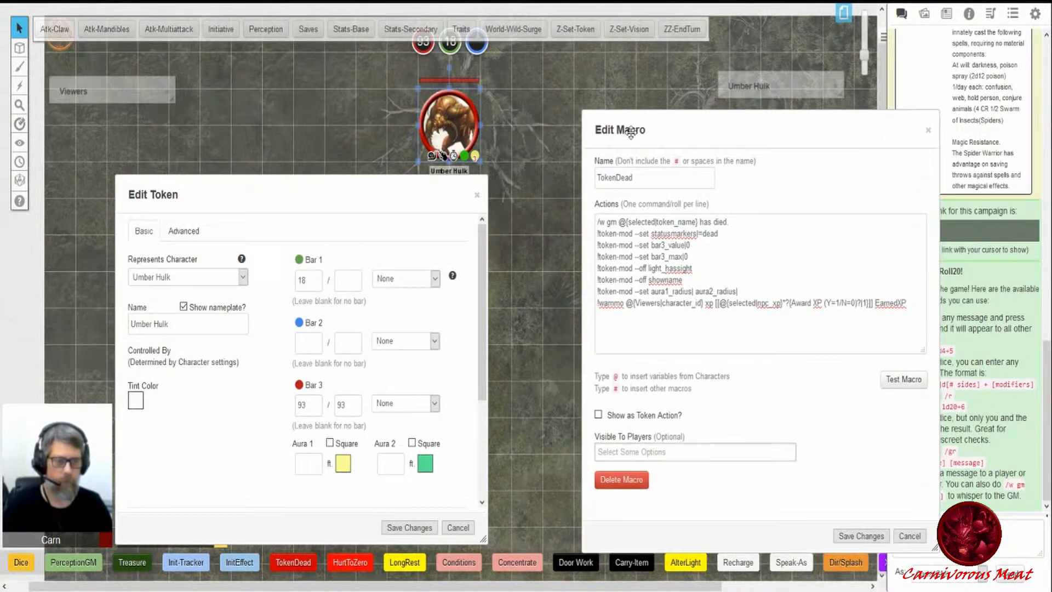
pyautogui.moveTo(447, 137); pyautogui.dragTo(523, 216)
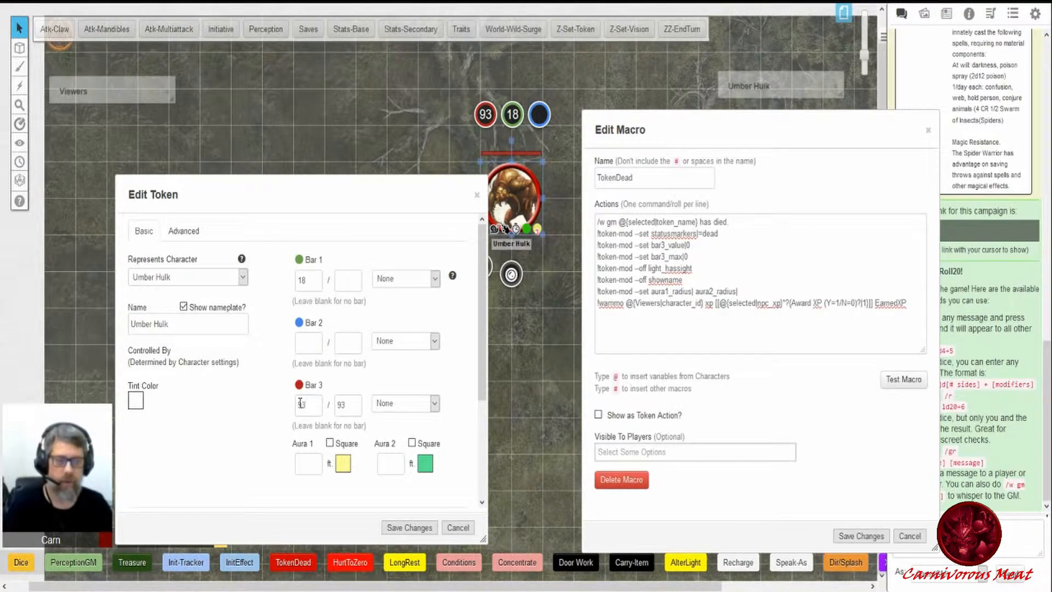
# - Compare the macro's bar3 and light lines with the token's Bar 3 fields and Advanced vision settings
pyautogui.doubleClick(342, 405)
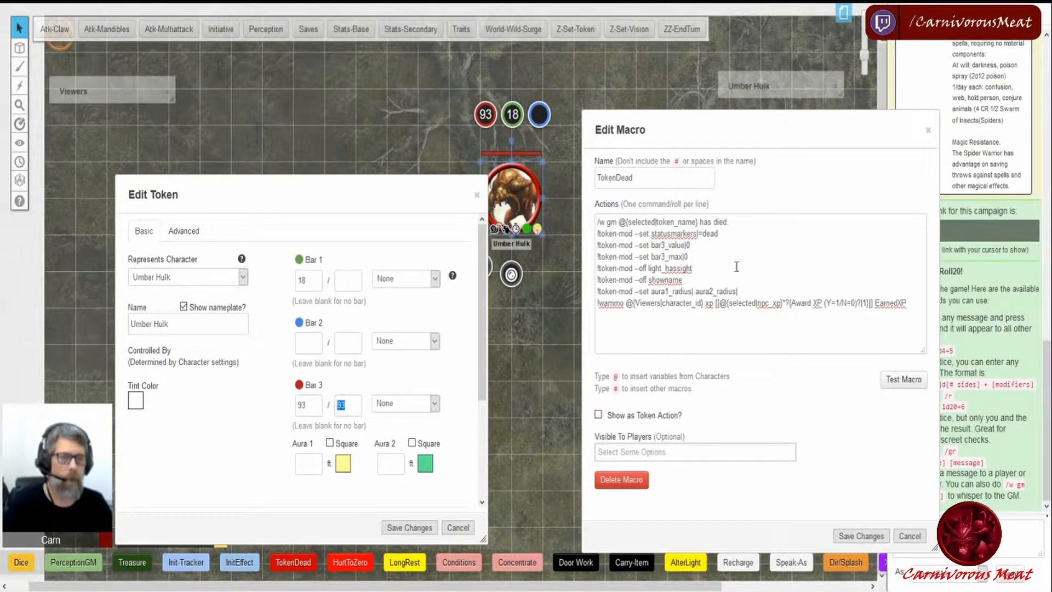
pyautogui.moveTo(597, 270); pyautogui.dragTo(694, 269)
pyautogui.click(549, 299)
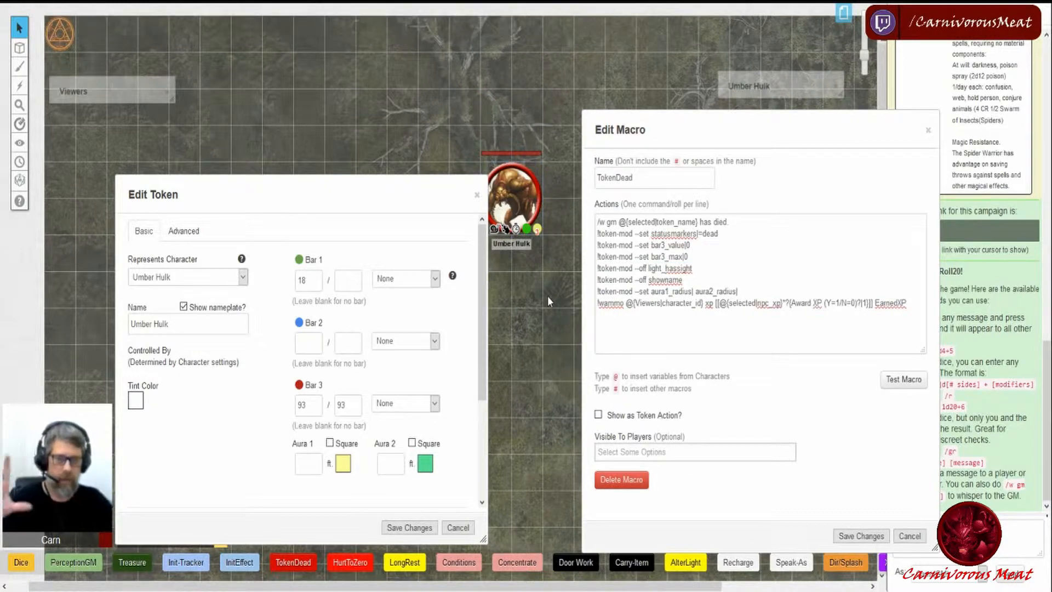
pyautogui.click(184, 231)
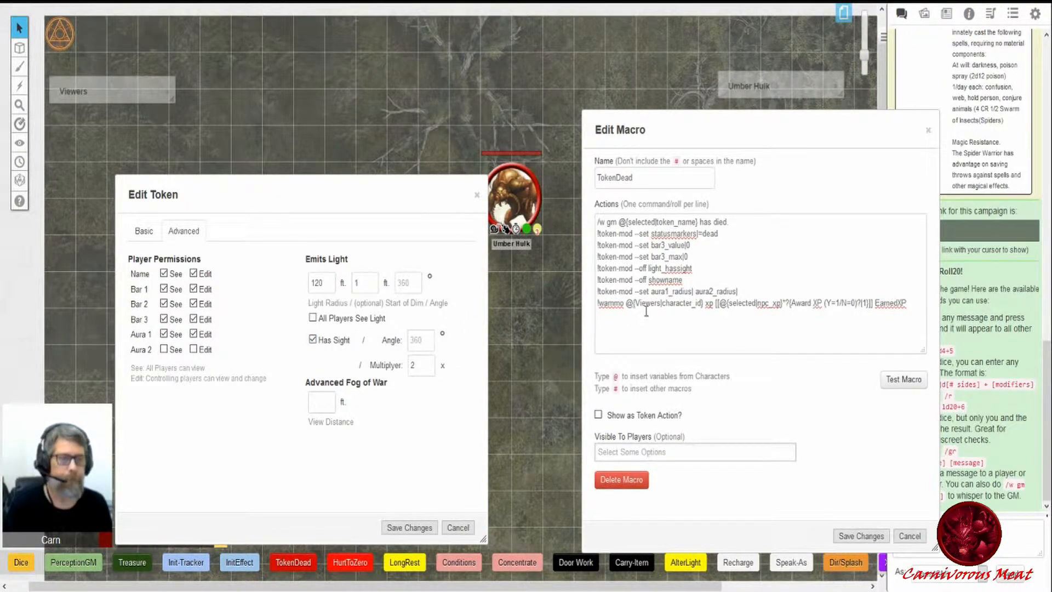
pyautogui.moveTo(606, 281); pyautogui.dragTo(683, 280)
# - Nudge the token up and compare the macro's aura line with the token's Aura 1 and Aura 2 fields
pyautogui.moveTo(519, 202); pyautogui.dragTo(515, 164)
pyautogui.click(551, 259)
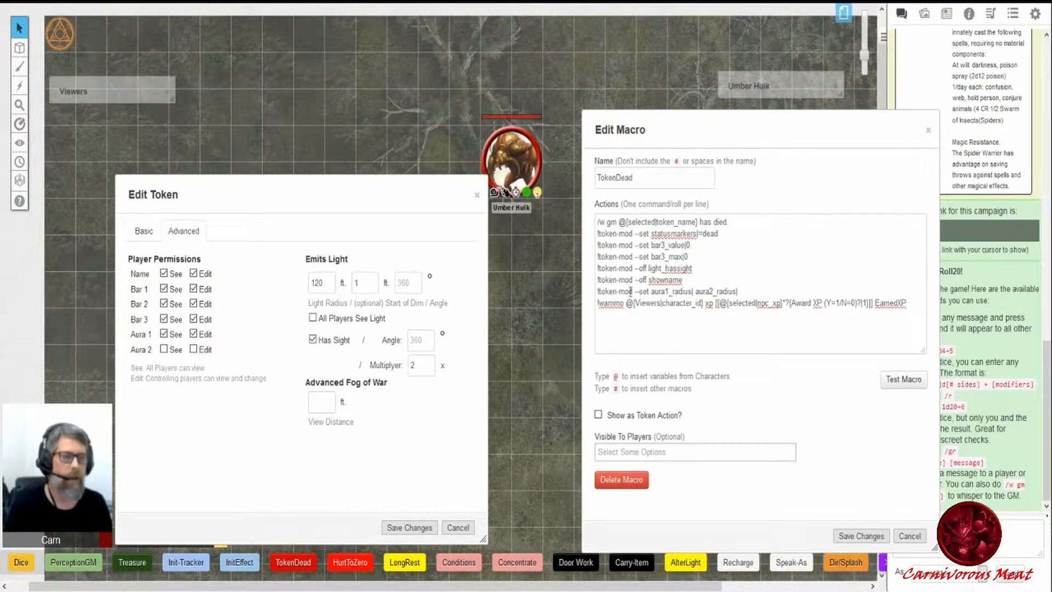
pyautogui.moveTo(603, 292); pyautogui.dragTo(748, 293)
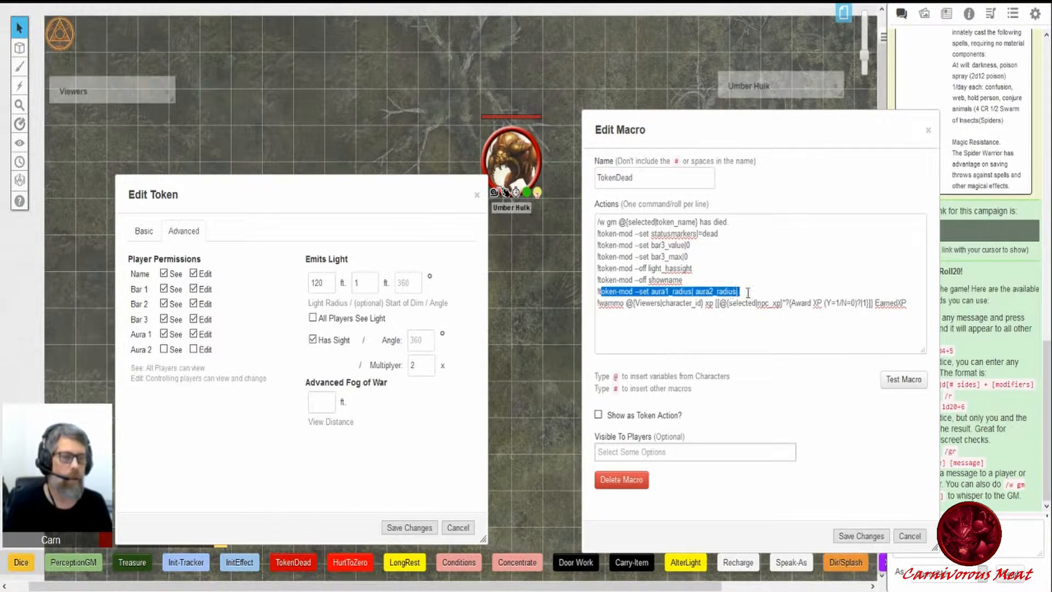
pyautogui.click(543, 260)
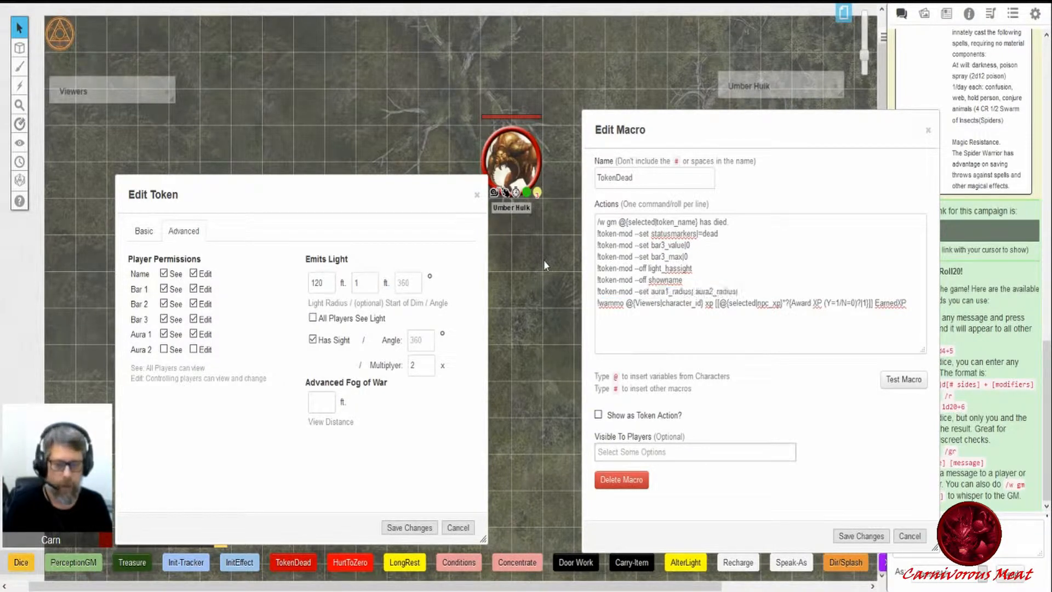
pyautogui.click(524, 159)
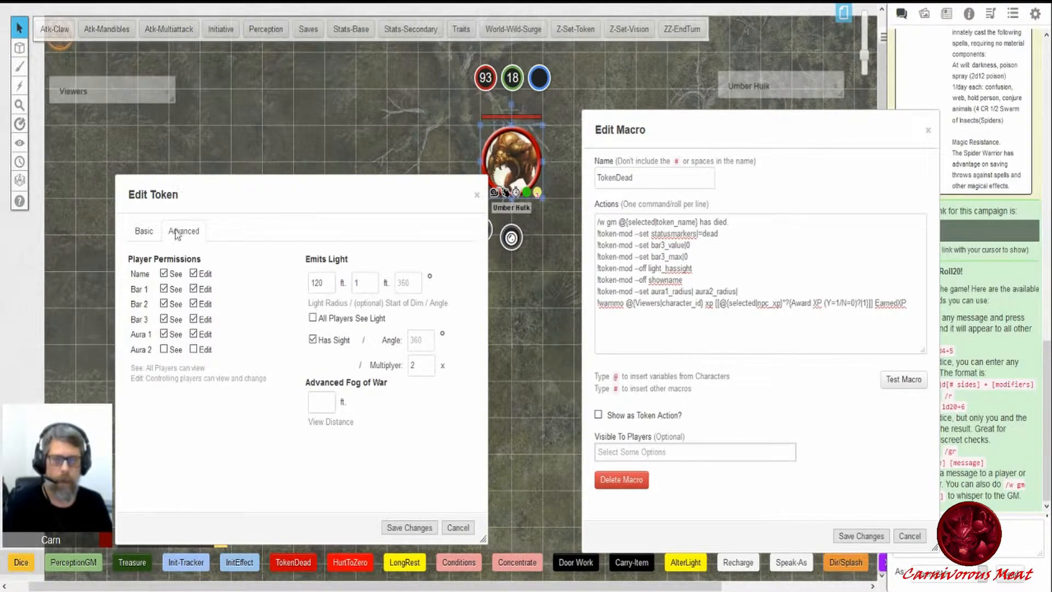
pyautogui.click(144, 230)
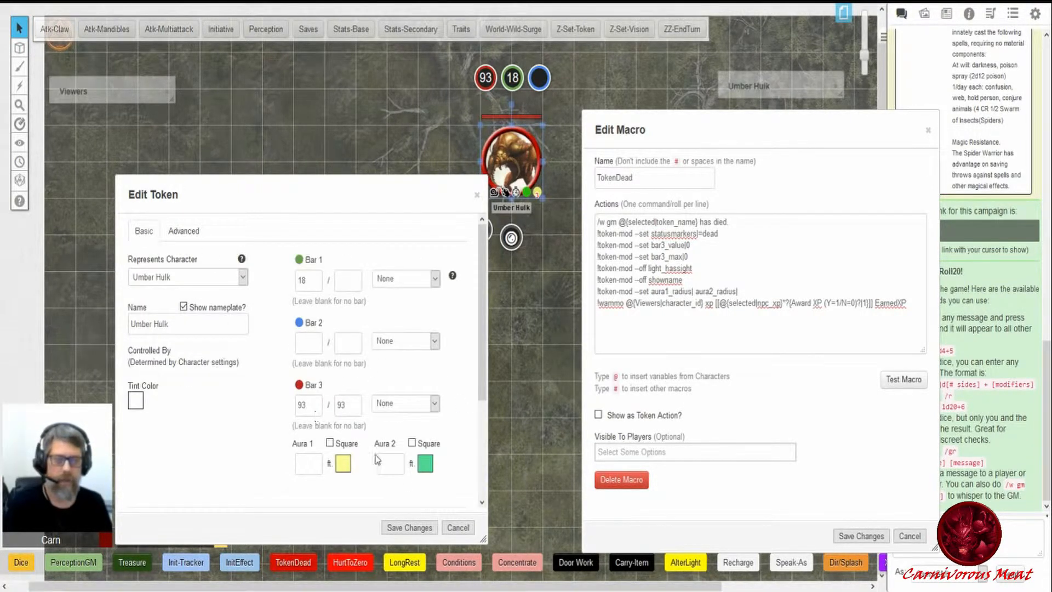
pyautogui.click(183, 232)
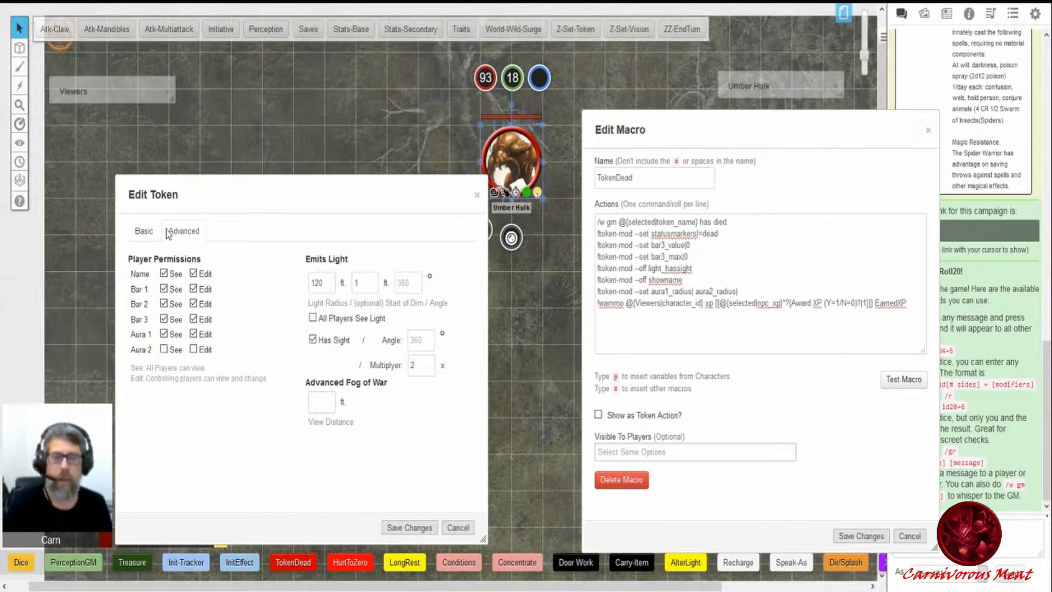
# - Apply a 10 ft Aura 2 to the Umber Hulk token, then clear the Aura 2 radius and save
pyautogui.click(144, 232)
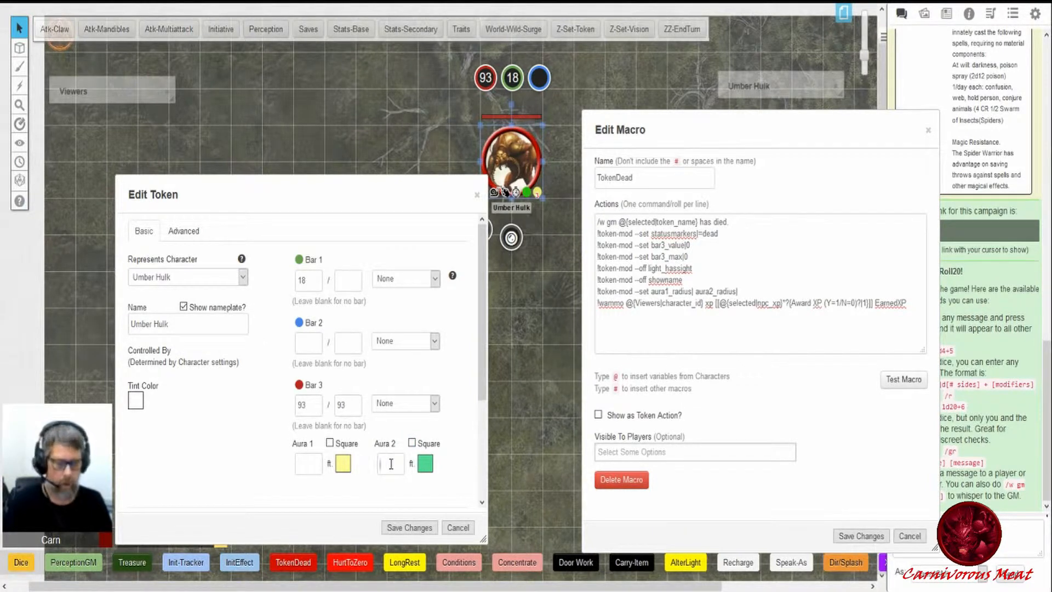
pyautogui.click(410, 528)
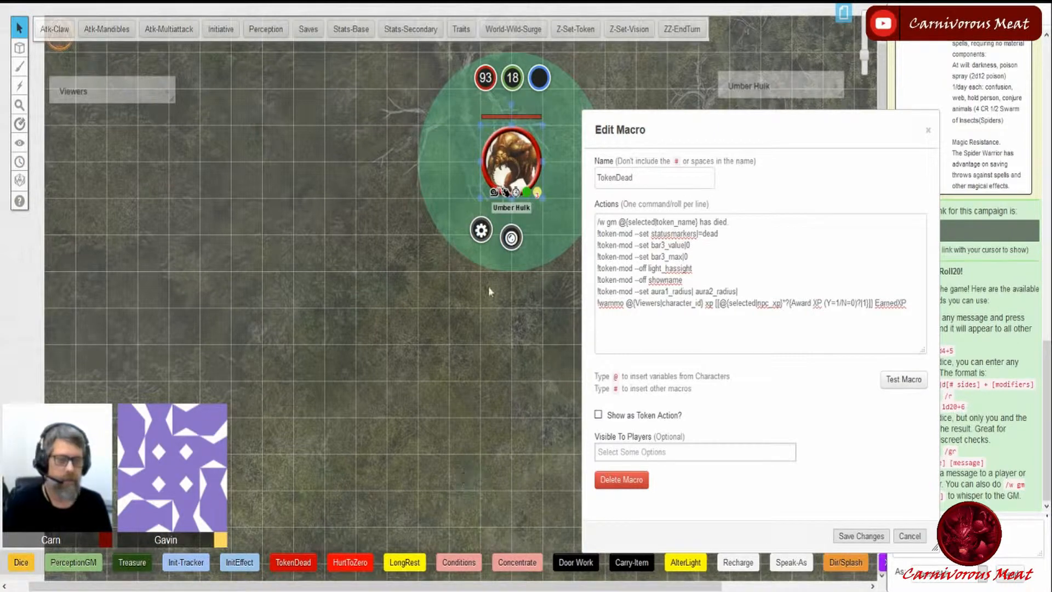
pyautogui.click(482, 233)
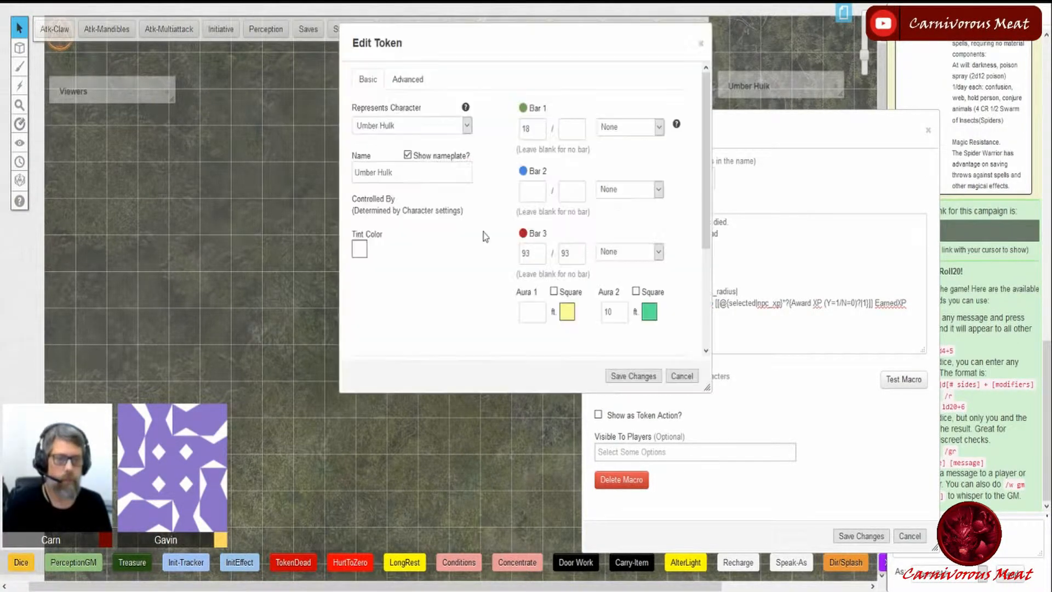
pyautogui.moveTo(469, 46); pyautogui.dragTo(218, 178)
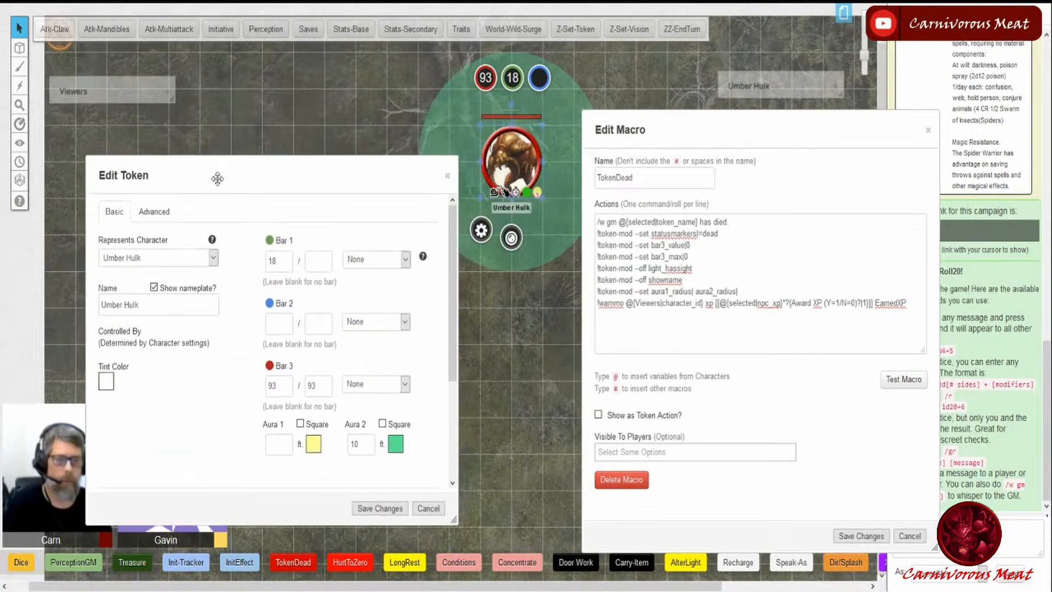
pyautogui.moveTo(341, 447); pyautogui.dragTo(329, 446)
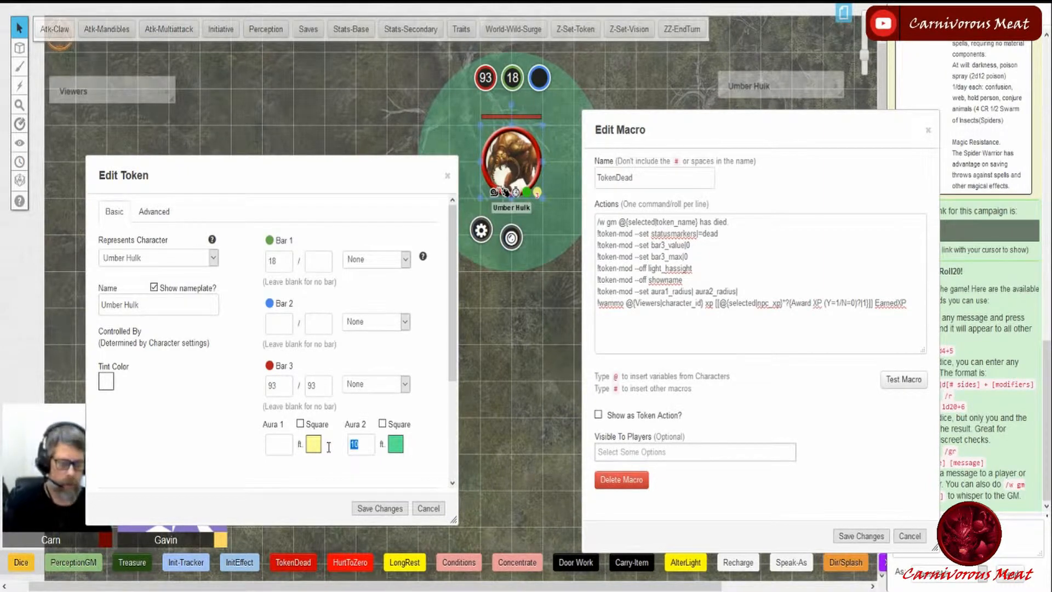
pyautogui.press('BackSpace')
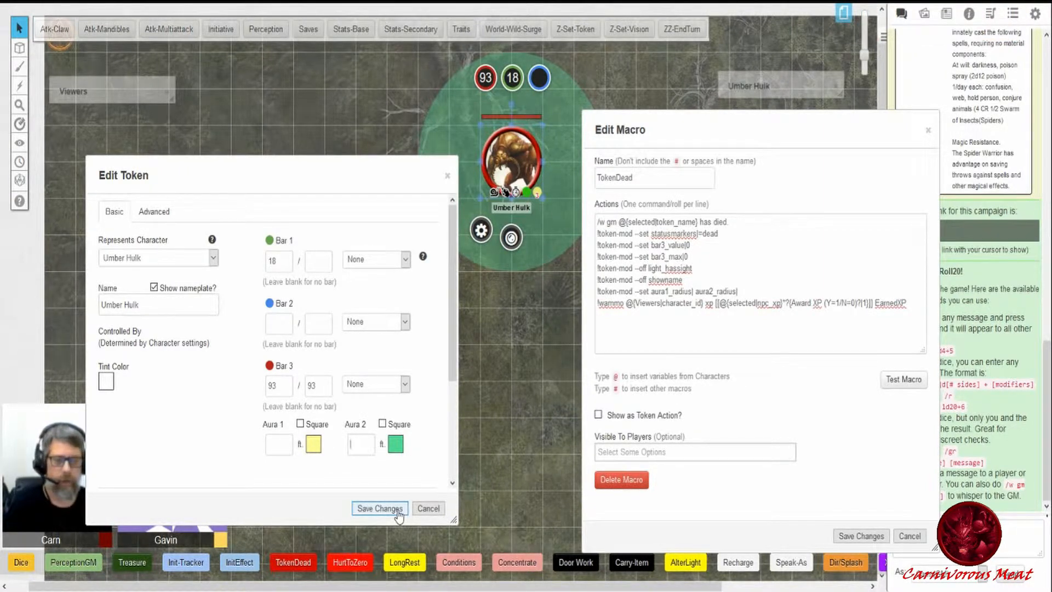
pyautogui.click(381, 509)
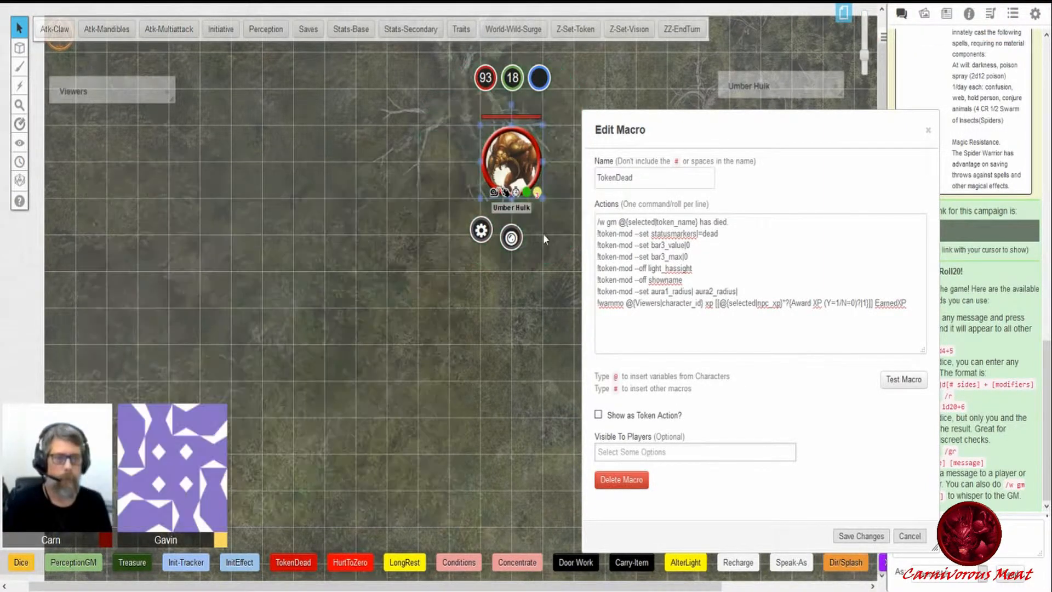
# - Reopen the token's settings, review the macro's !wammo XP line, and close the Edit Token dialog
pyautogui.click(486, 224)
pyautogui.moveTo(482, 44); pyautogui.dragTo(234, 185)
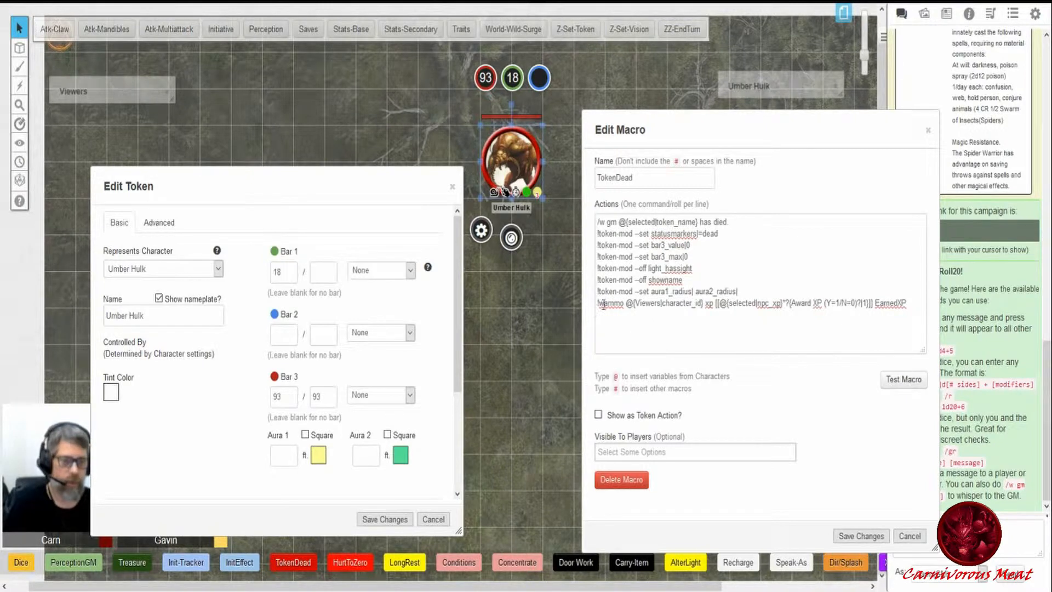
pyautogui.moveTo(602, 305); pyautogui.dragTo(914, 307)
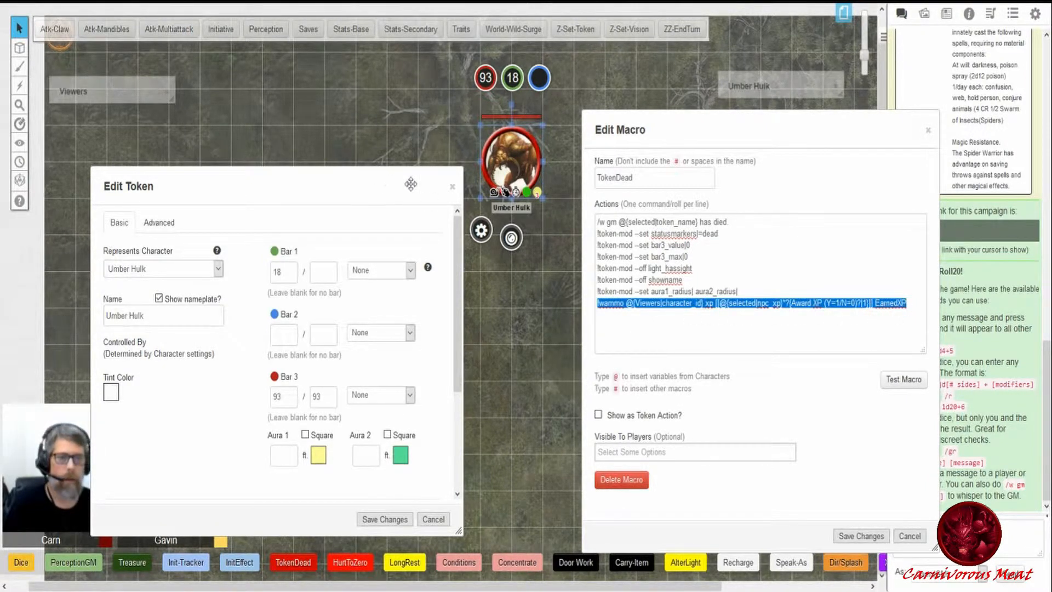
pyautogui.click(452, 187)
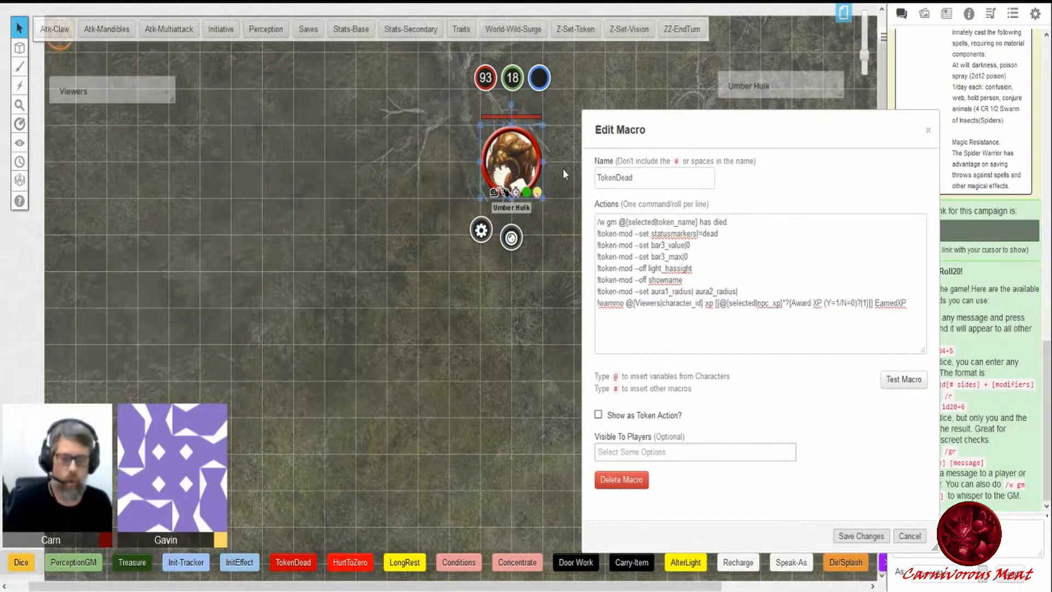
# - Arrange the Edit Macro dialog beside the Viewers character sheet and browse the sheet's Weapons section
pyautogui.moveTo(682, 126); pyautogui.dragTo(172, 125)
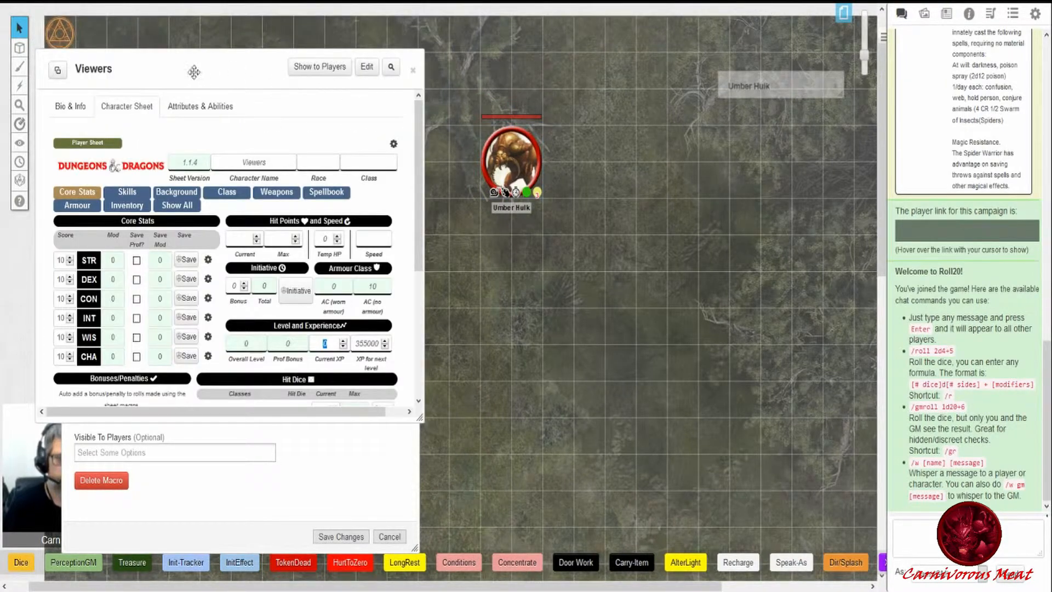
pyautogui.moveTo(174, 71); pyautogui.dragTo(608, 186)
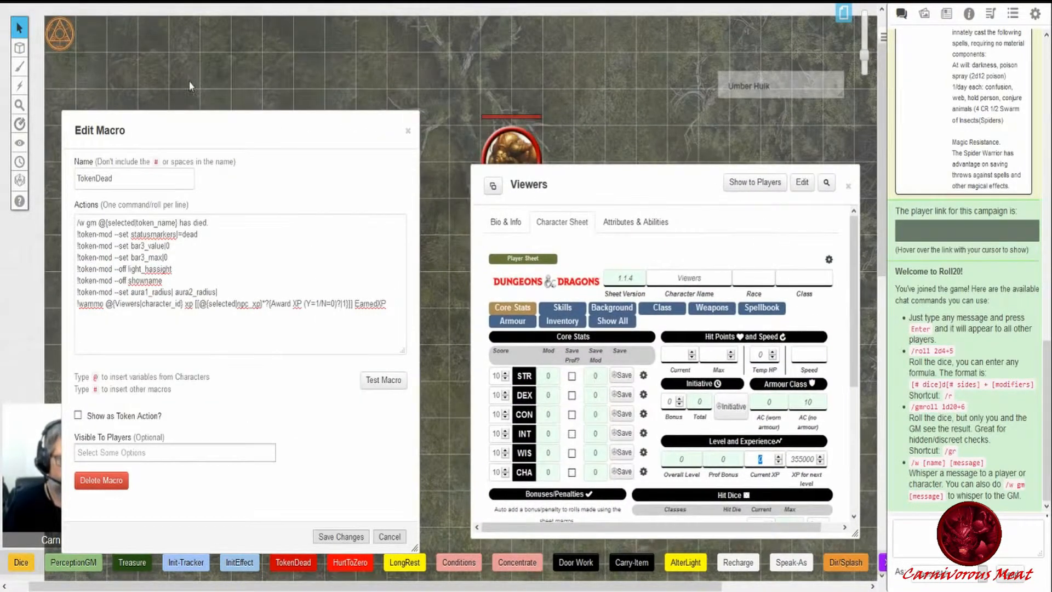
pyautogui.moveTo(335, 130); pyautogui.dragTo(384, 121)
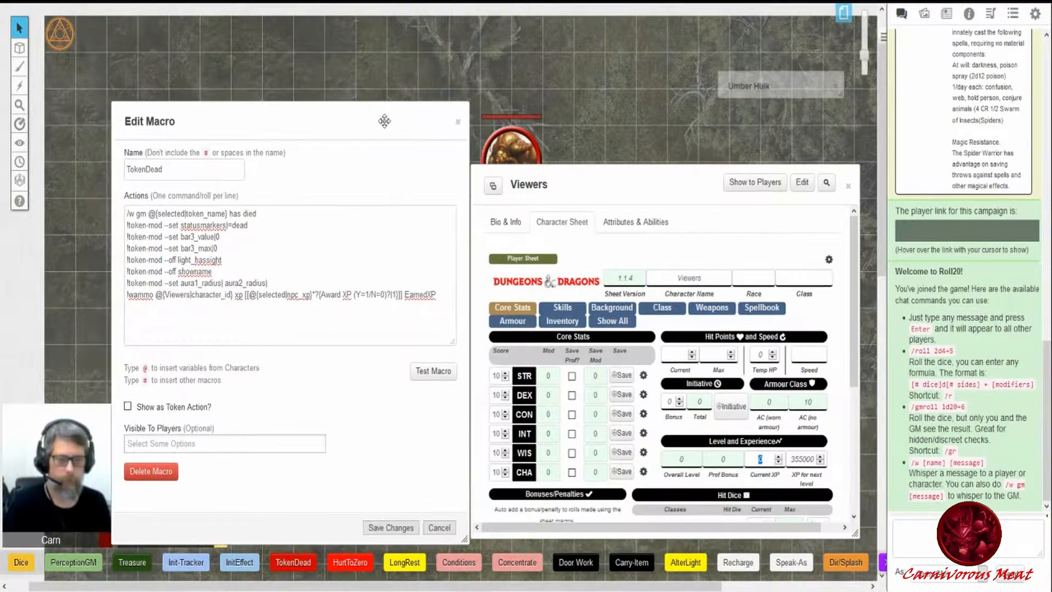
pyautogui.moveTo(642, 183); pyautogui.dragTo(647, 110)
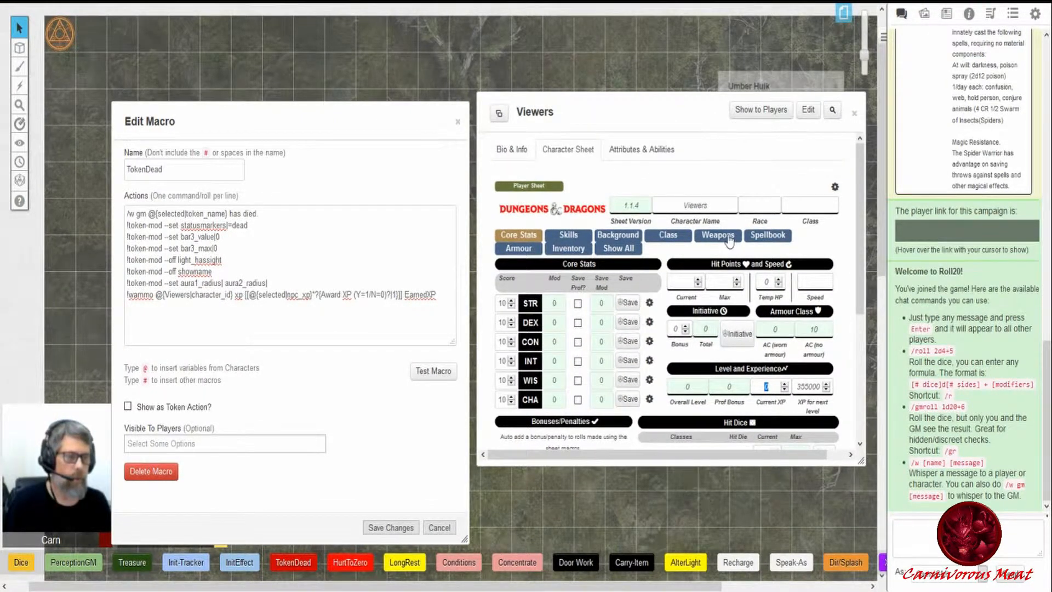
pyautogui.click(719, 236)
pyautogui.scroll(-3, 690, 264)
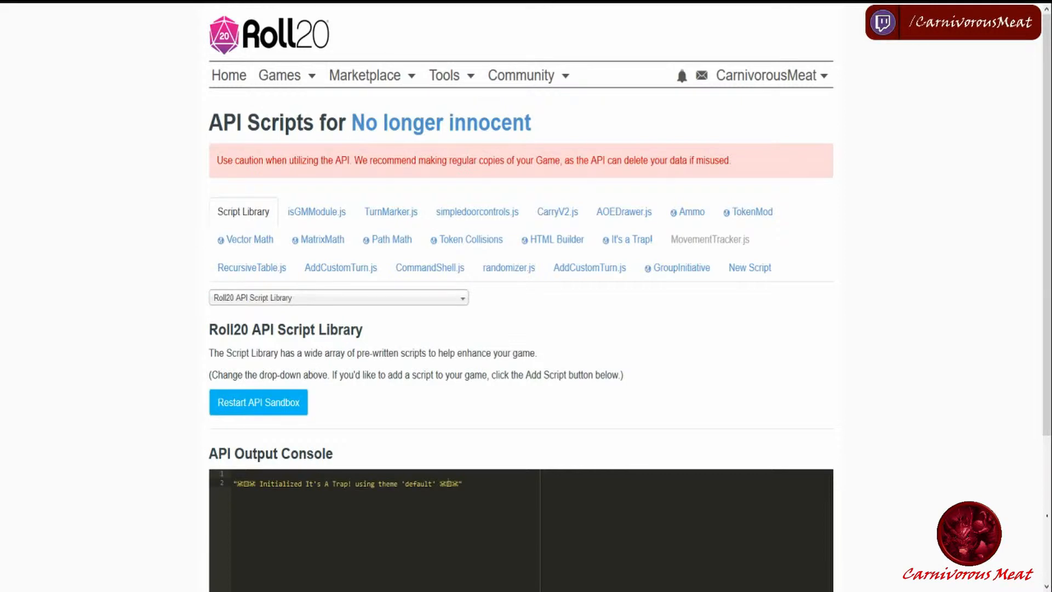
# - Open the Ammo API script documentation and study the !ammo command's parameters and examples
pyautogui.click(692, 215)
pyautogui.scroll(-4, 844, 244)
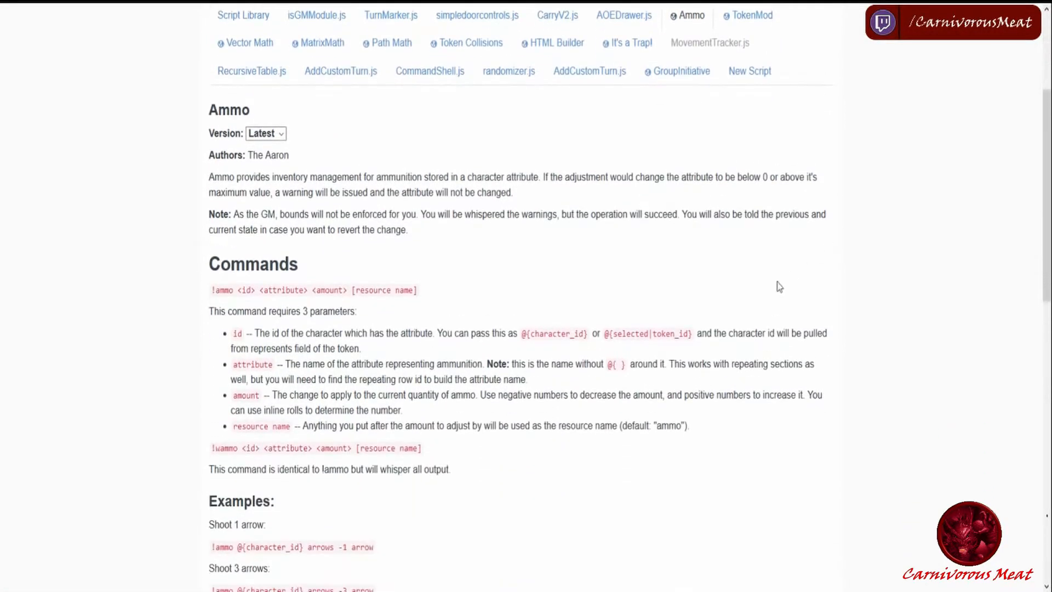
pyautogui.moveTo(212, 289); pyautogui.dragTo(250, 292)
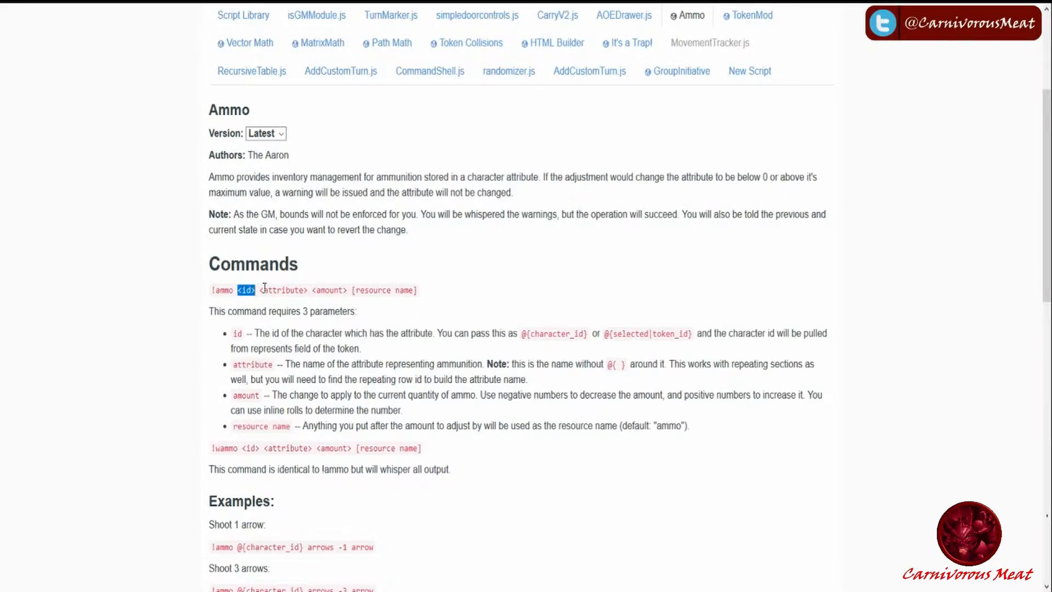
pyautogui.moveTo(261, 291); pyautogui.dragTo(308, 291)
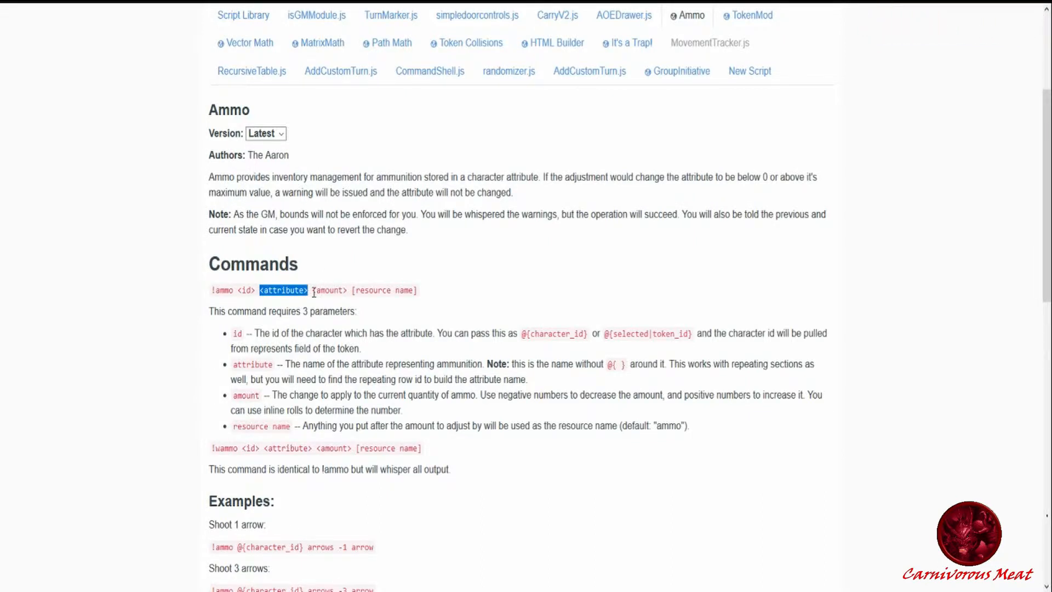
pyautogui.moveTo(314, 291); pyautogui.dragTo(349, 290)
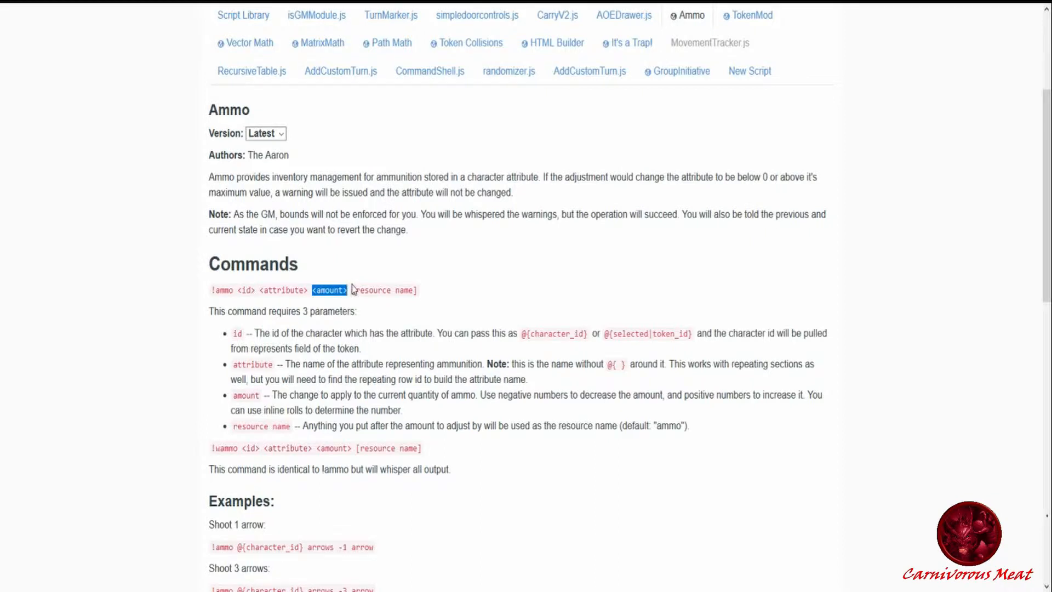
pyautogui.moveTo(356, 290); pyautogui.dragTo(416, 291)
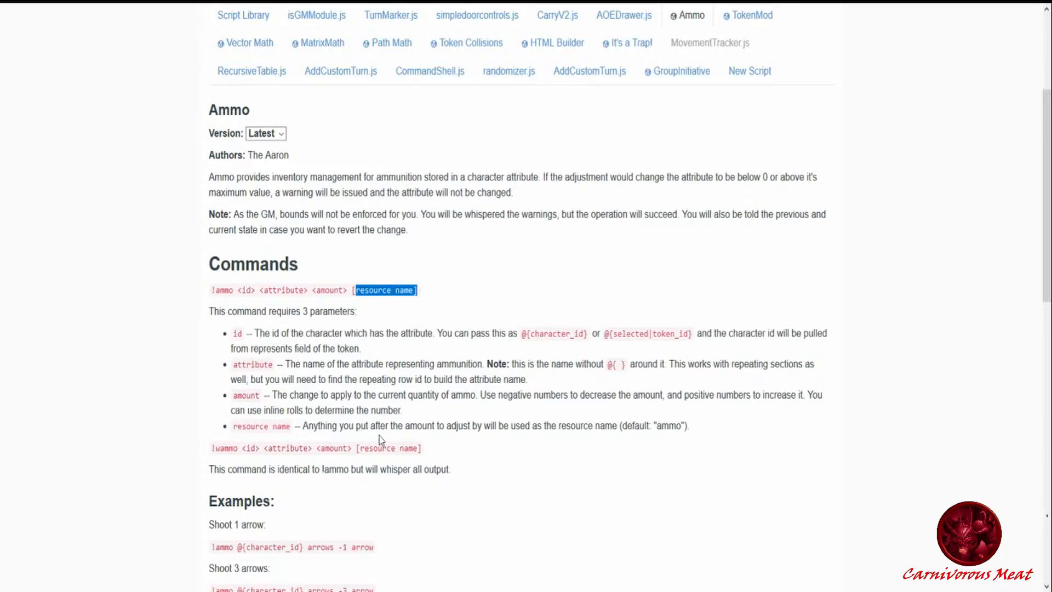
pyautogui.moveTo(213, 547); pyautogui.dragTo(393, 550)
pyautogui.click(341, 549)
pyautogui.click(443, 520)
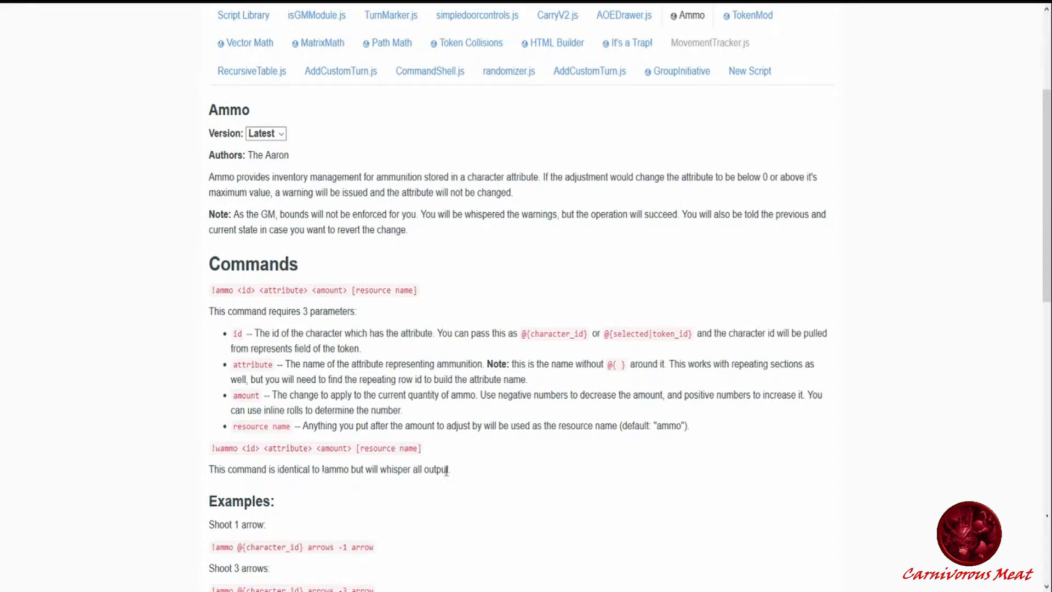
# - Compare the macro's !wammo command, character ID reference and xp argument with the Viewers sheet's ammunition fields
pyautogui.scroll(-3, 447, 468)
pyautogui.scroll(-3, 447, 468)
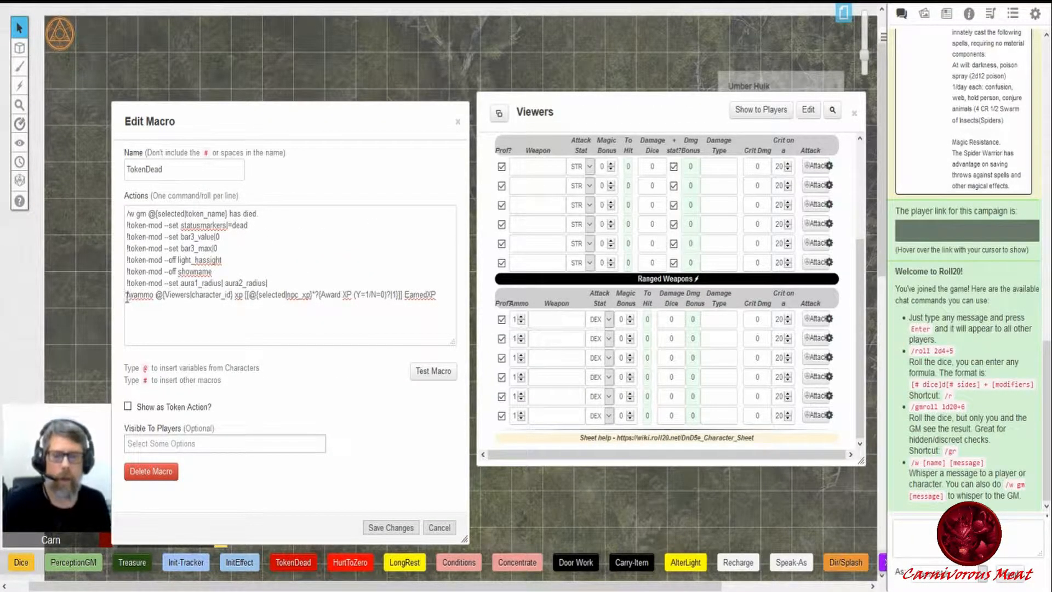
pyautogui.doubleClick(154, 295)
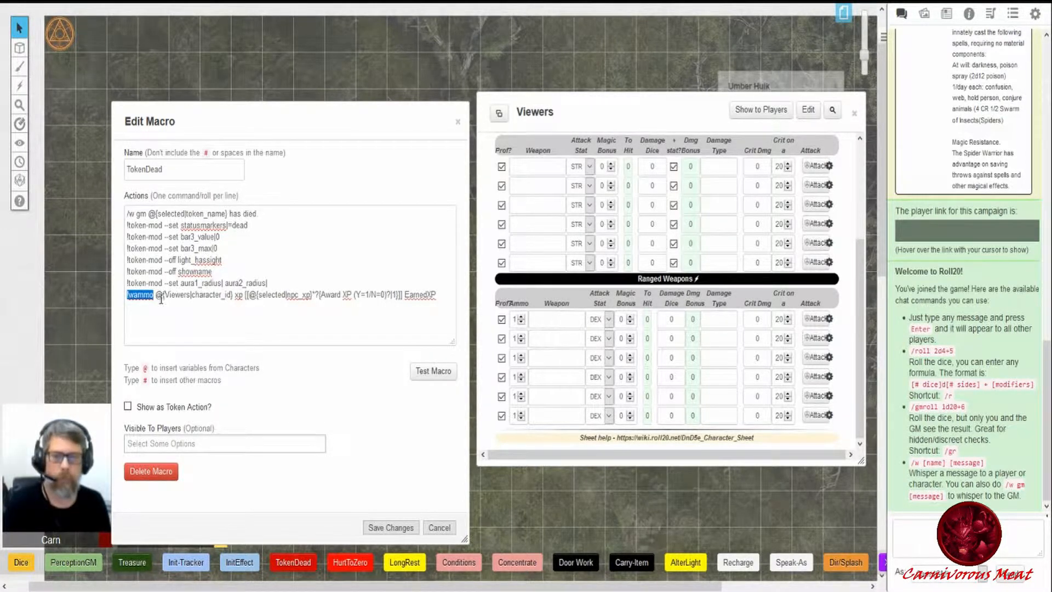
pyautogui.moveTo(156, 295); pyautogui.dragTo(171, 295)
pyautogui.moveTo(201, 292); pyautogui.dragTo(233, 297)
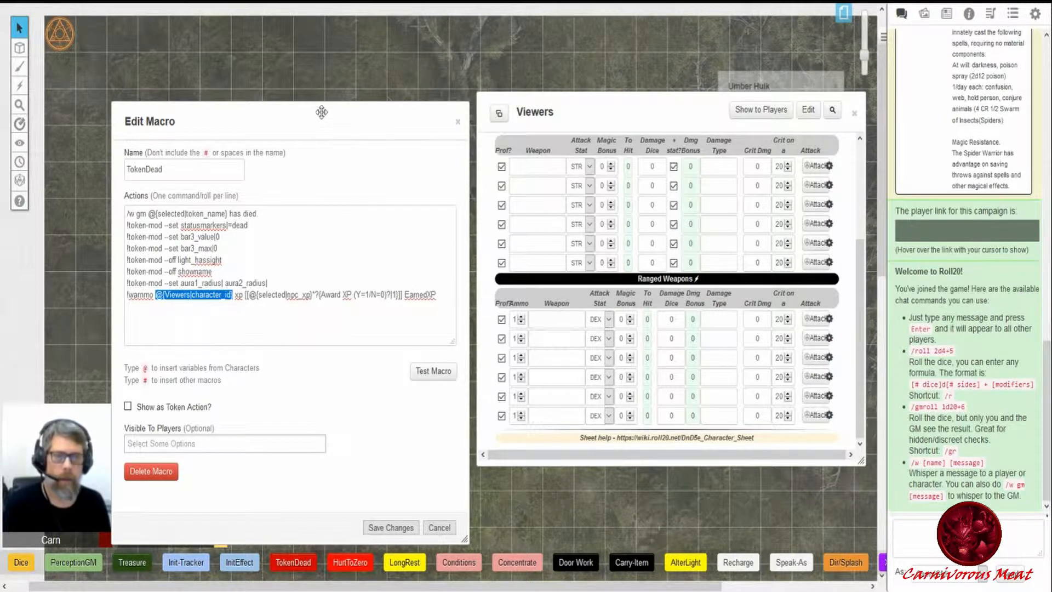
pyautogui.moveTo(322, 110); pyautogui.dragTo(283, 85)
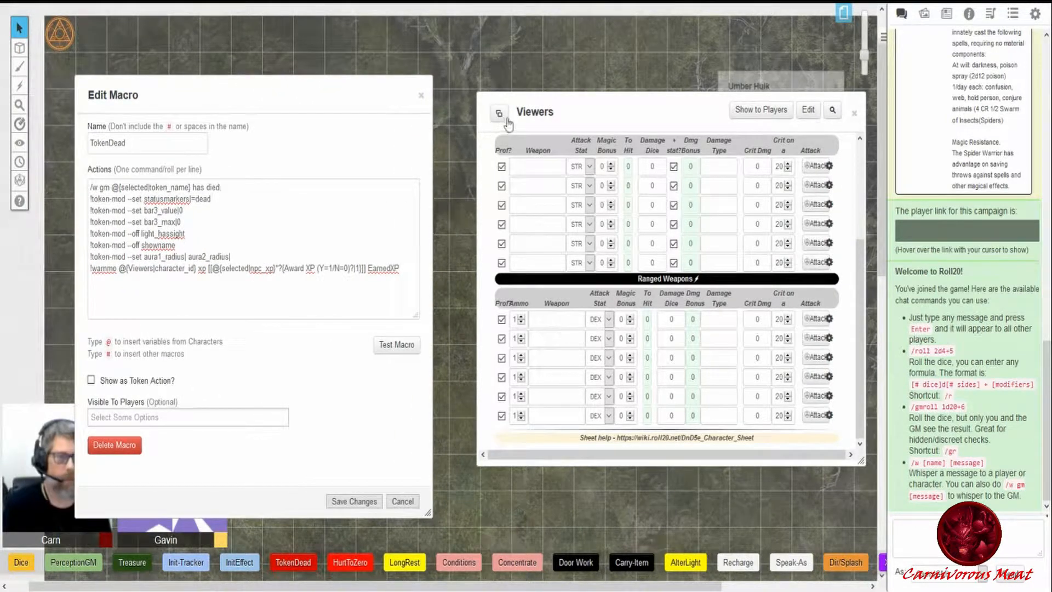
pyautogui.moveTo(528, 114); pyautogui.dragTo(537, 108)
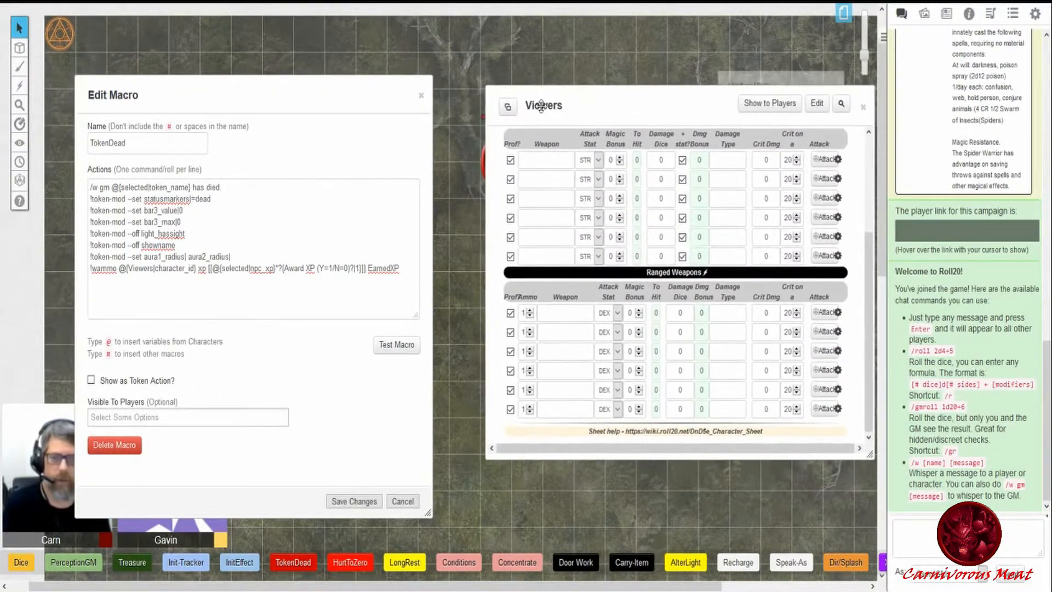
pyautogui.moveTo(281, 88); pyautogui.dragTo(334, 86)
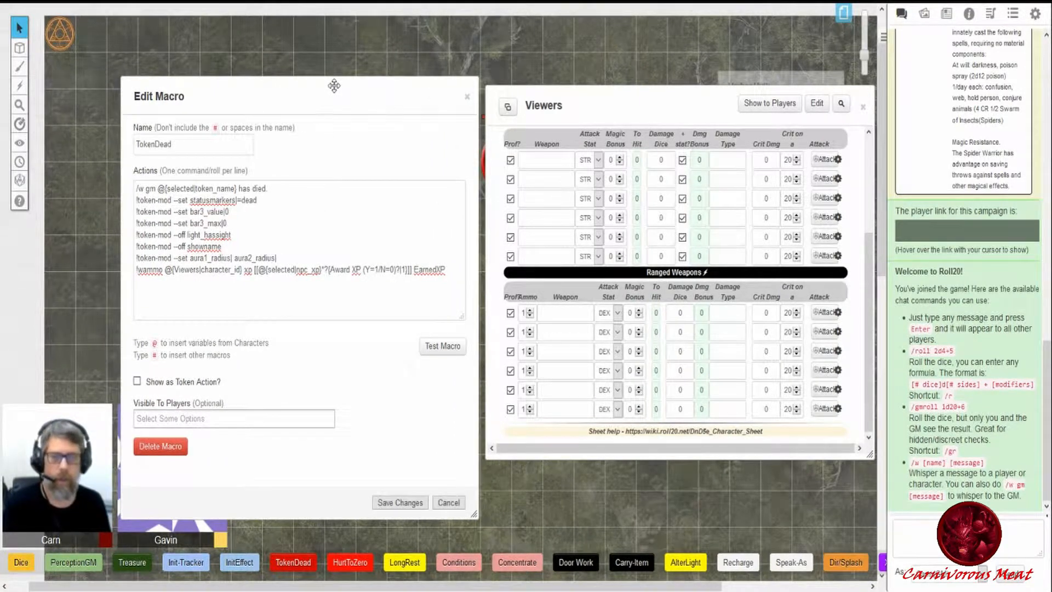
pyautogui.doubleClick(248, 269)
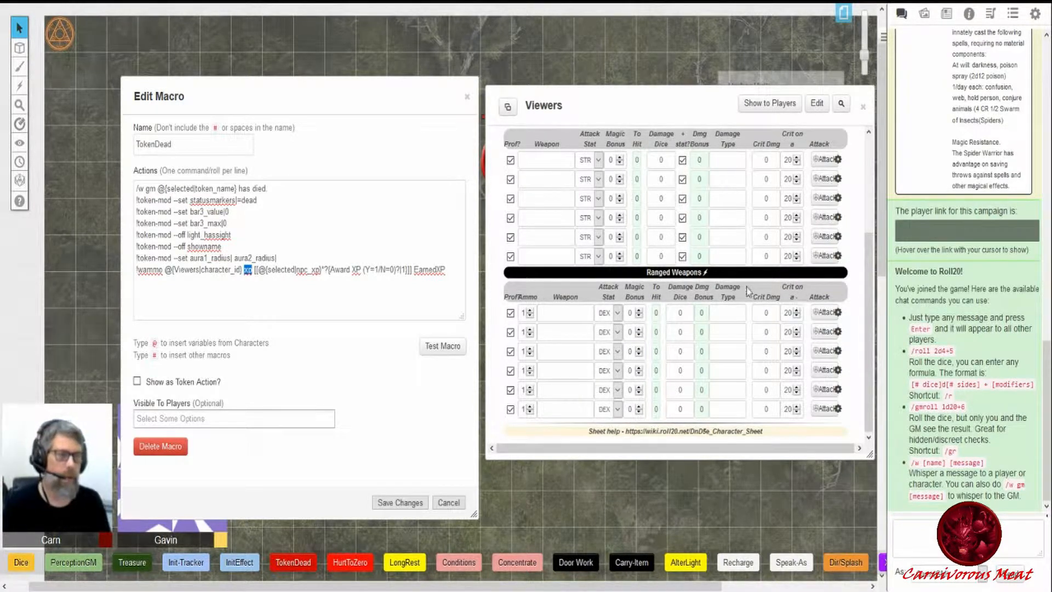
# - Find the Viewers character's xp attribute under Attributes & Abilities and match it to the macro's xp argument
pyautogui.scroll(3, 740, 284)
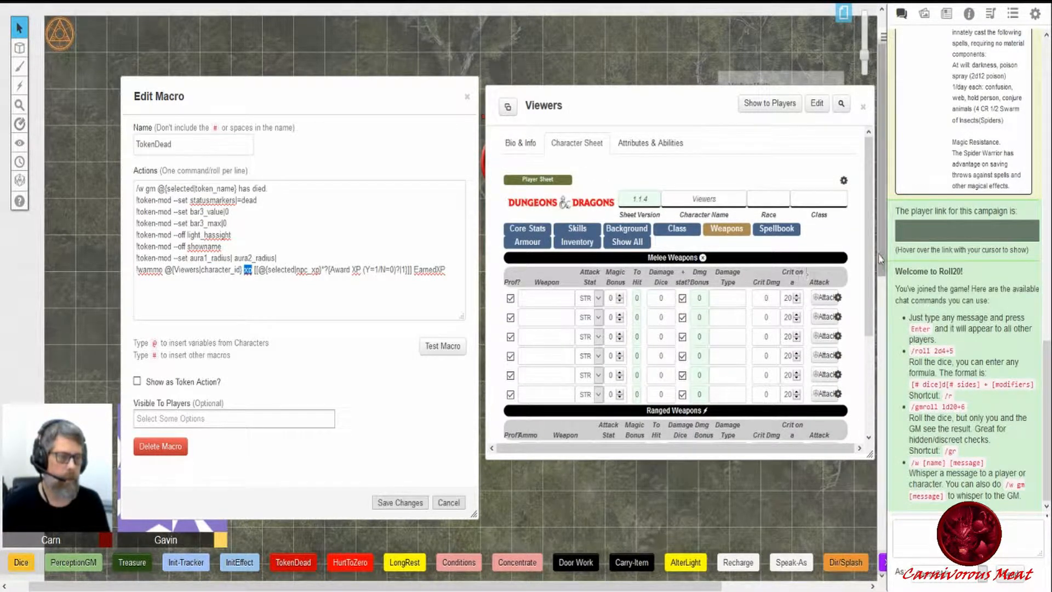
pyautogui.click(540, 233)
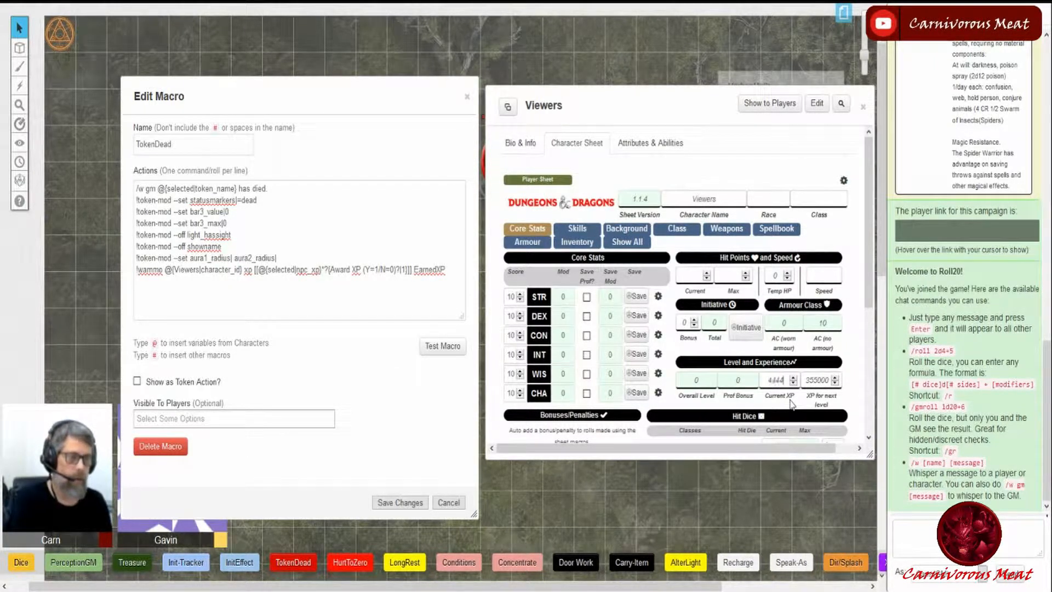
pyautogui.click(661, 147)
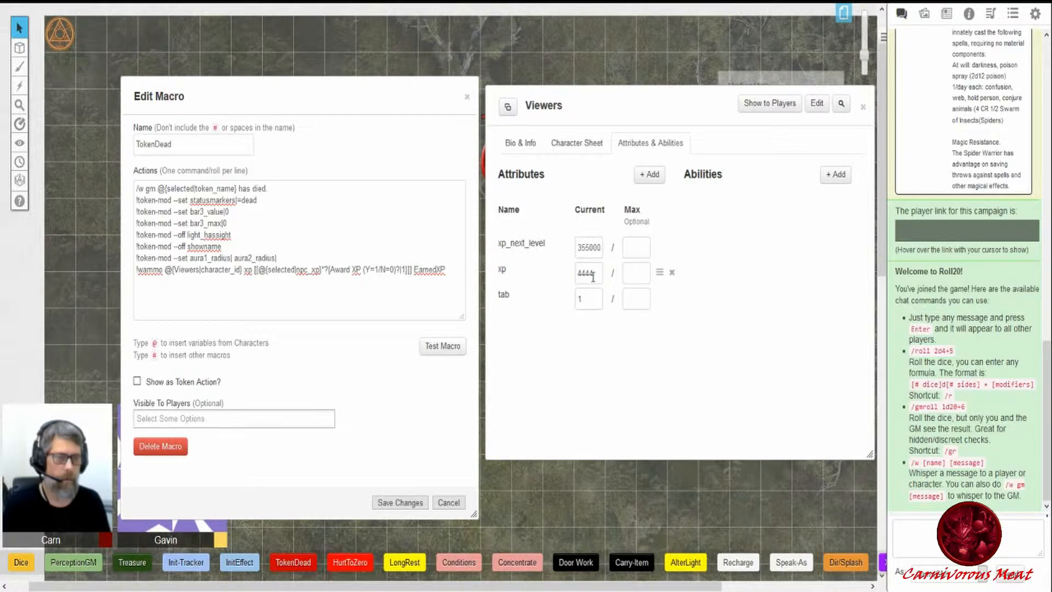
pyautogui.moveTo(595, 273); pyautogui.dragTo(567, 274)
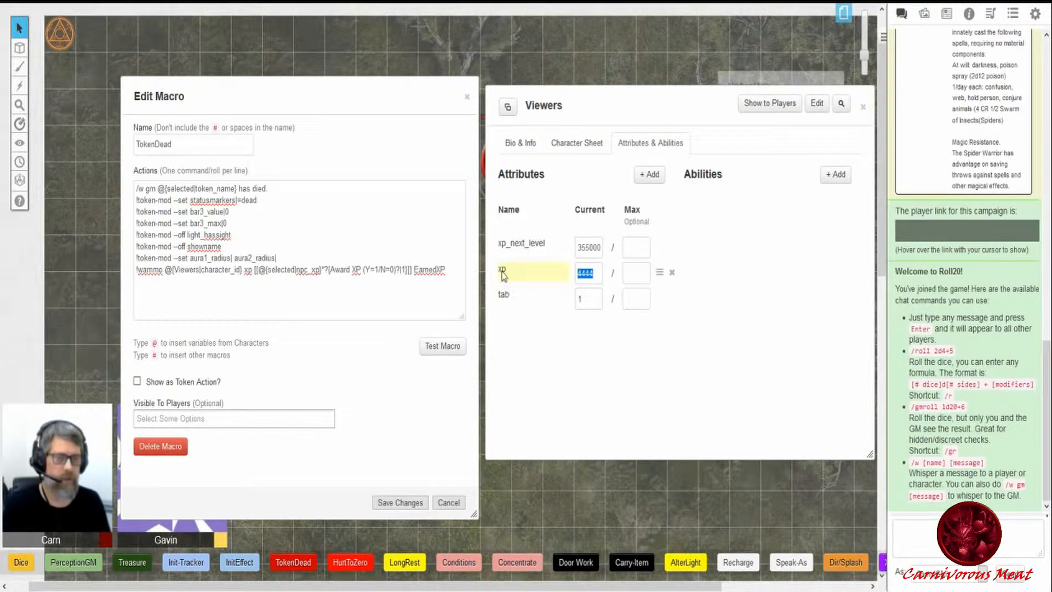
pyautogui.doubleClick(248, 270)
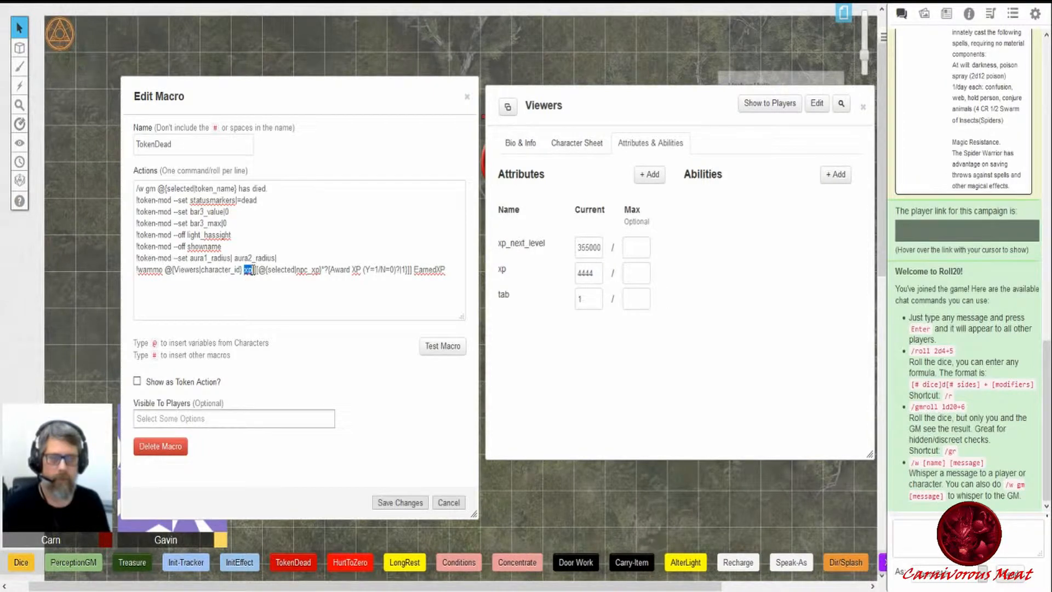
pyautogui.click(266, 296)
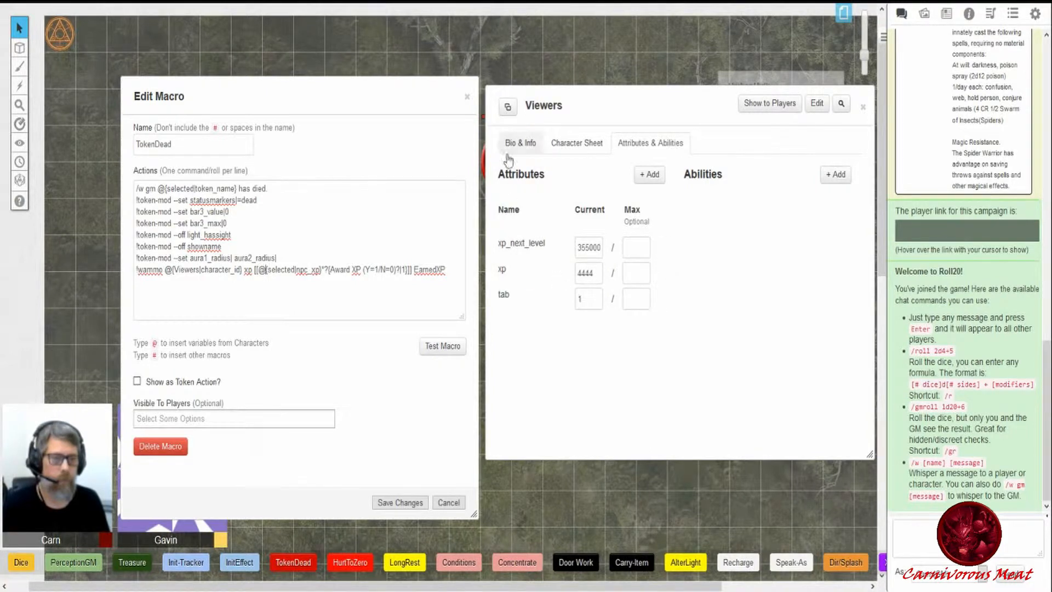
# - Clear the Current XP field on the Viewers character sheet
pyautogui.click(550, 151)
pyautogui.moveTo(788, 380); pyautogui.dragTo(765, 380)
pyautogui.press('BackSpace')
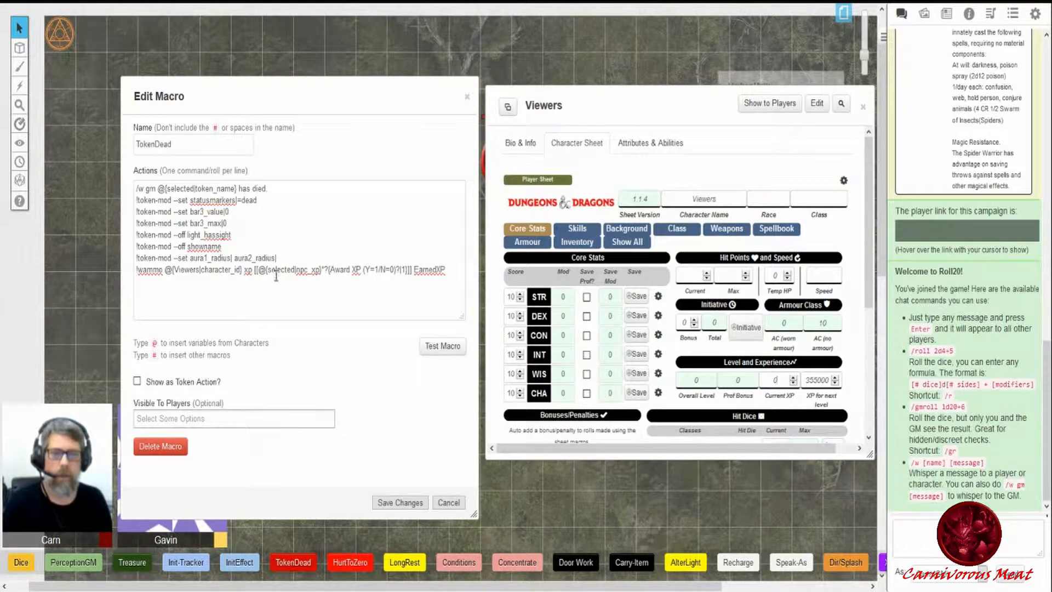
# - Open the Umber Hulk's NPC sheet and locate its XP value referenced by the macro's selected npc_xp
pyautogui.moveTo(263, 269); pyautogui.dragTo(320, 271)
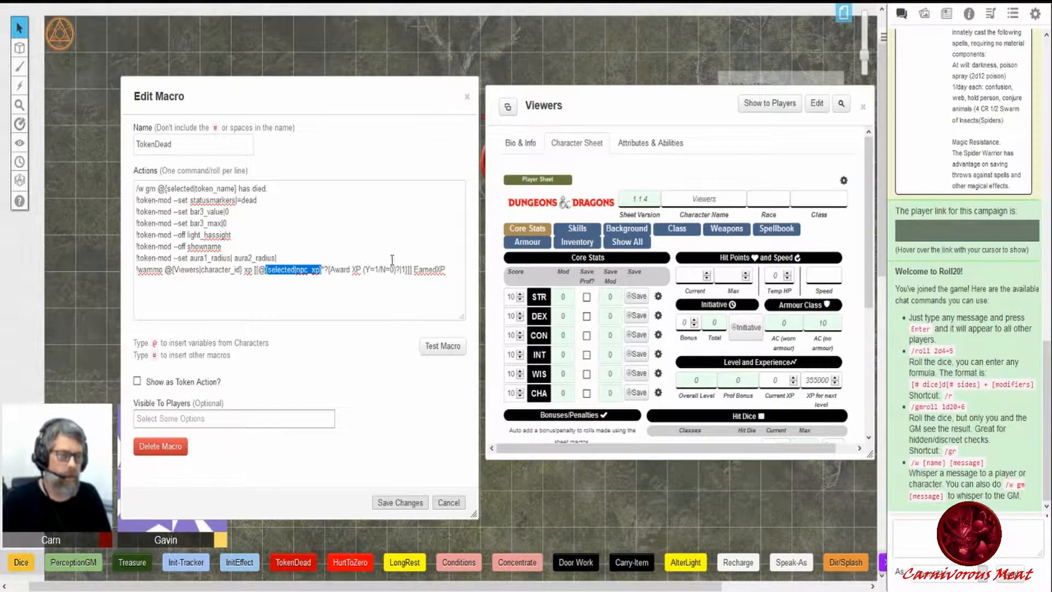
pyautogui.moveTo(622, 110); pyautogui.dragTo(621, 206)
pyautogui.moveTo(532, 154); pyautogui.dragTo(563, 125)
pyautogui.doubleClick(736, 84)
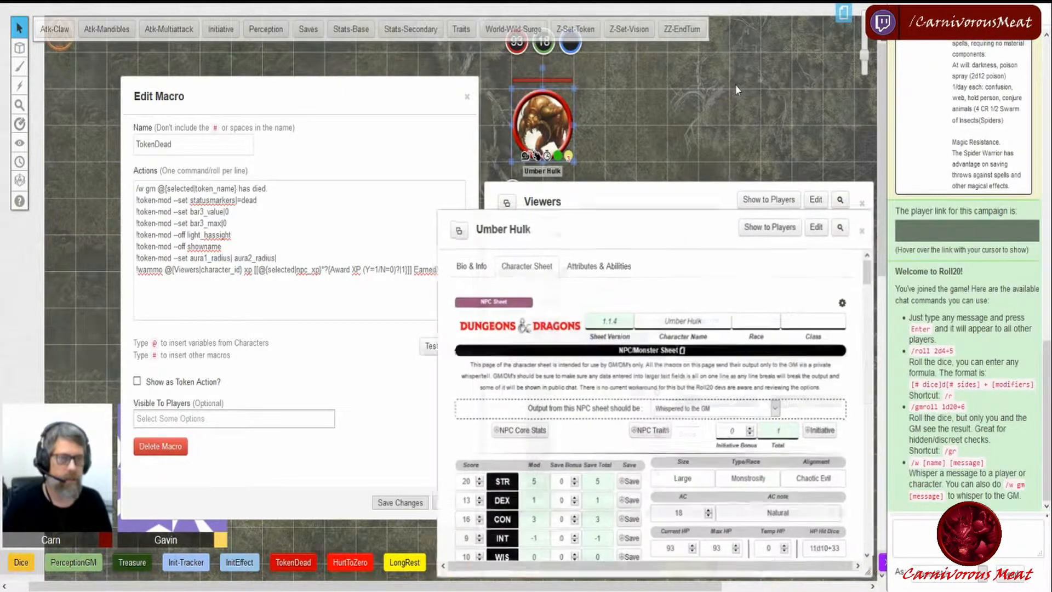
pyautogui.moveTo(663, 214); pyautogui.dragTo(688, 104)
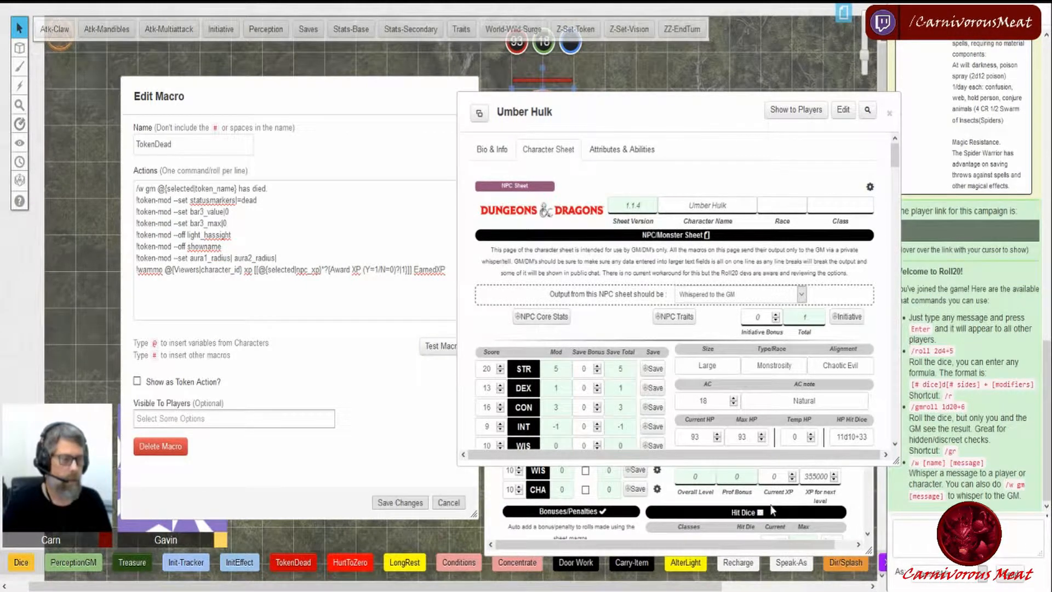
pyautogui.moveTo(897, 461); pyautogui.dragTo(909, 558)
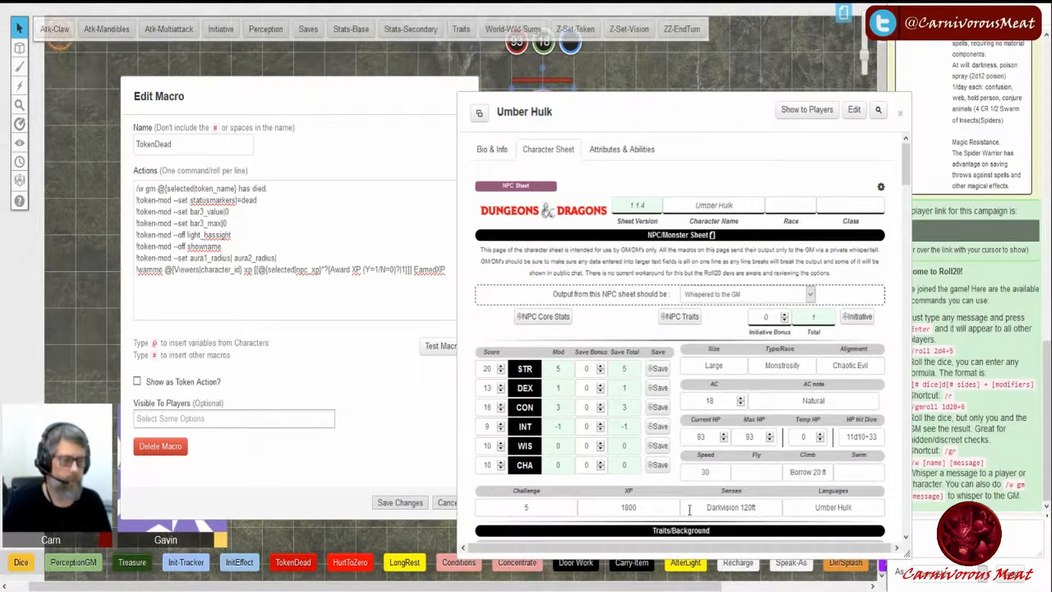
pyautogui.moveTo(638, 507); pyautogui.dragTo(613, 507)
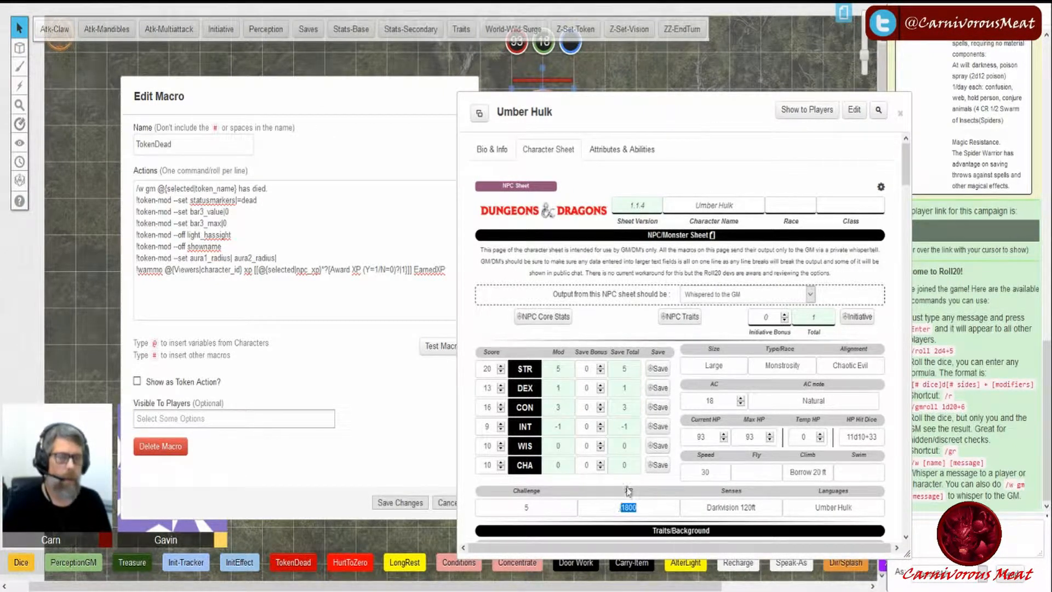
# - Locate the Umber Hulk's npc_xp attribute under Attributes & Abilities and compare it with the macro's reference
pyautogui.click(623, 154)
pyautogui.scroll(-1, 582, 281)
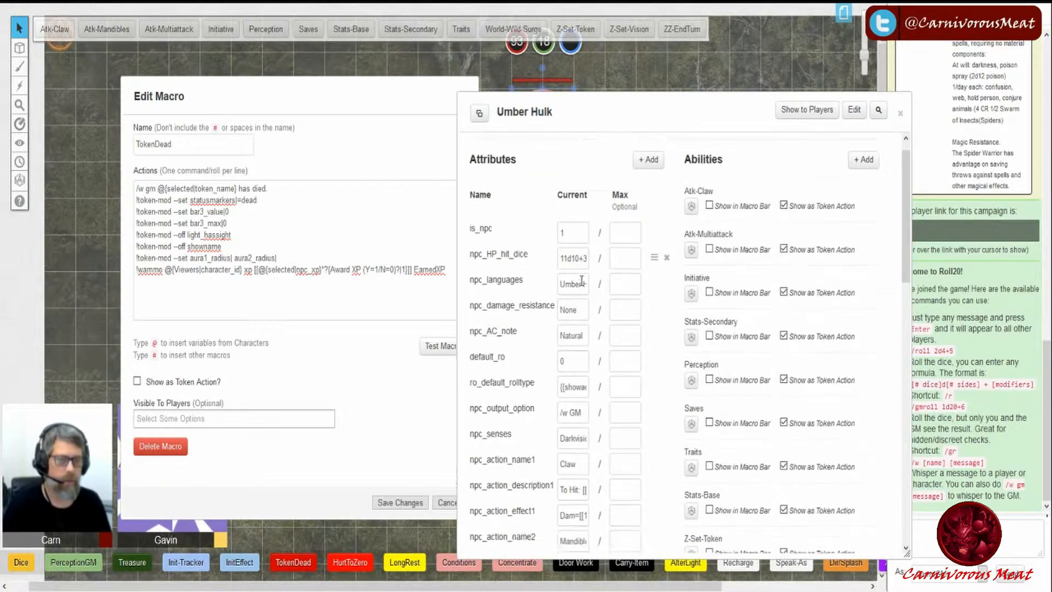
pyautogui.scroll(-7, 582, 280)
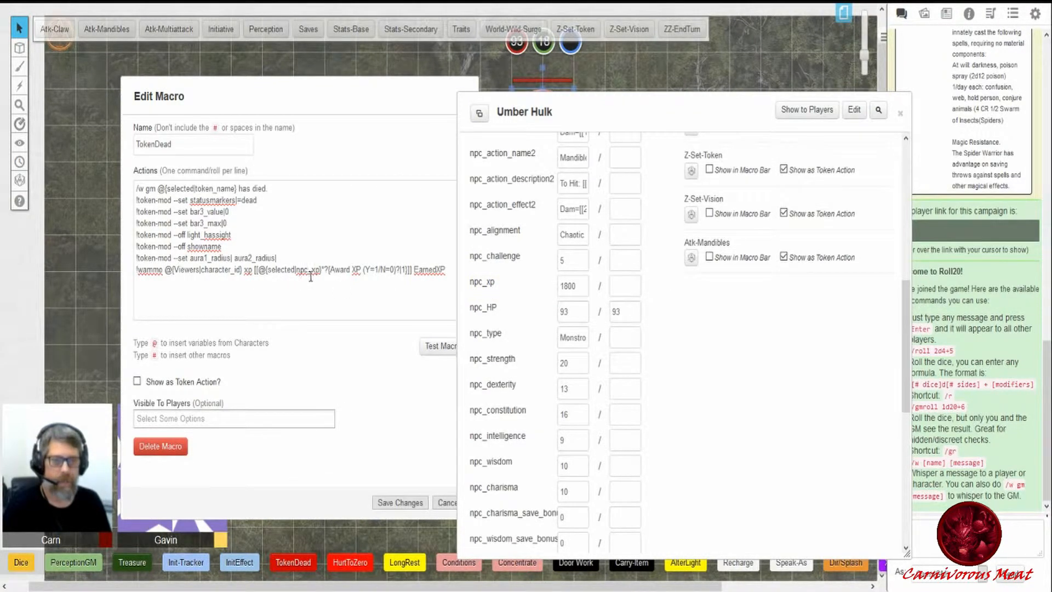
pyautogui.click(255, 270)
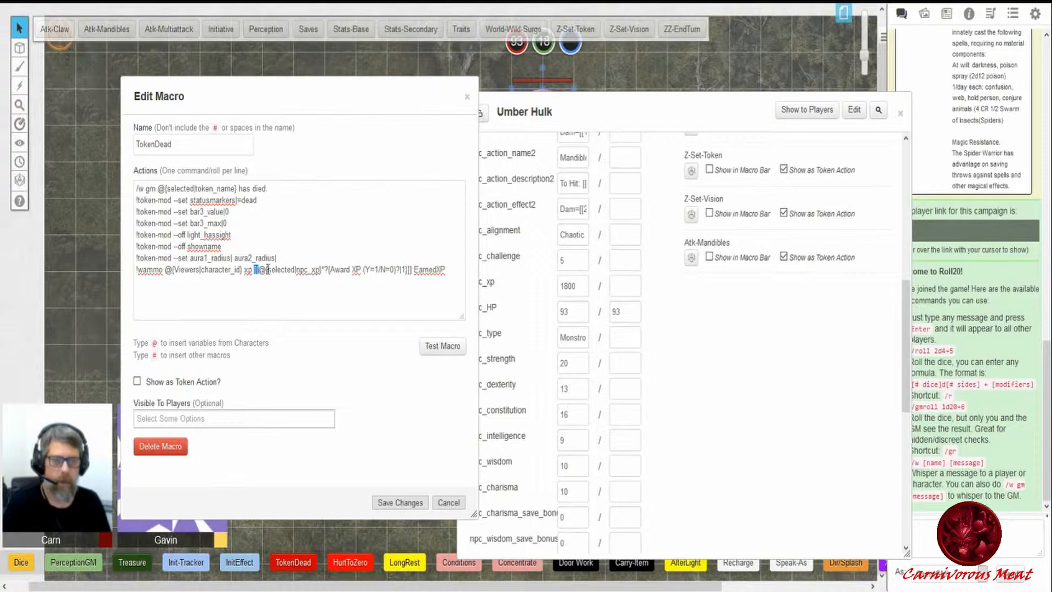
pyautogui.moveTo(268, 269); pyautogui.dragTo(318, 271)
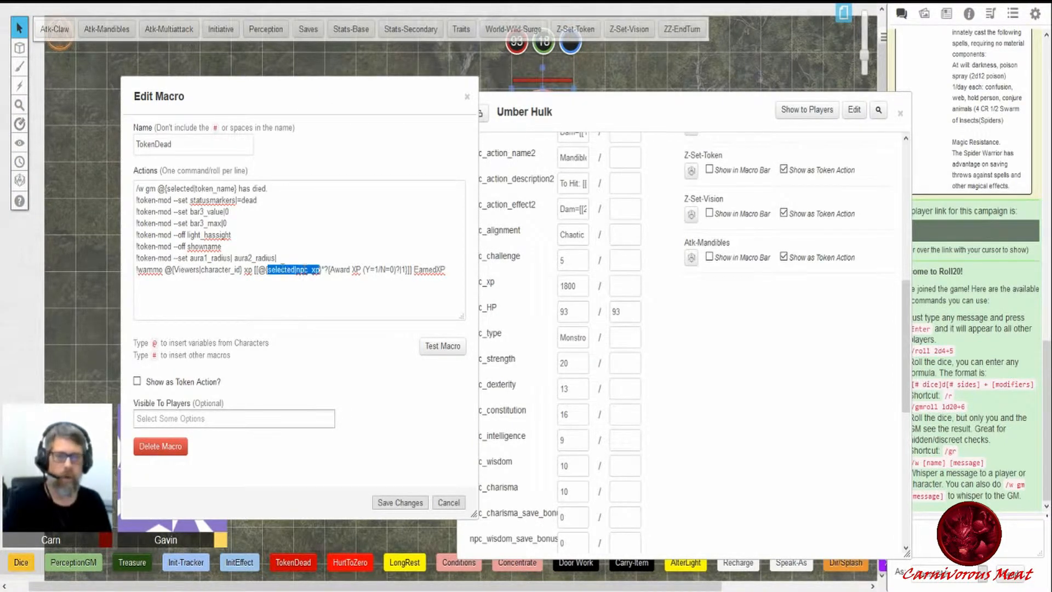
pyautogui.moveTo(602, 107); pyautogui.dragTo(693, 138)
pyautogui.moveTo(699, 202); pyautogui.dragTo(736, 161)
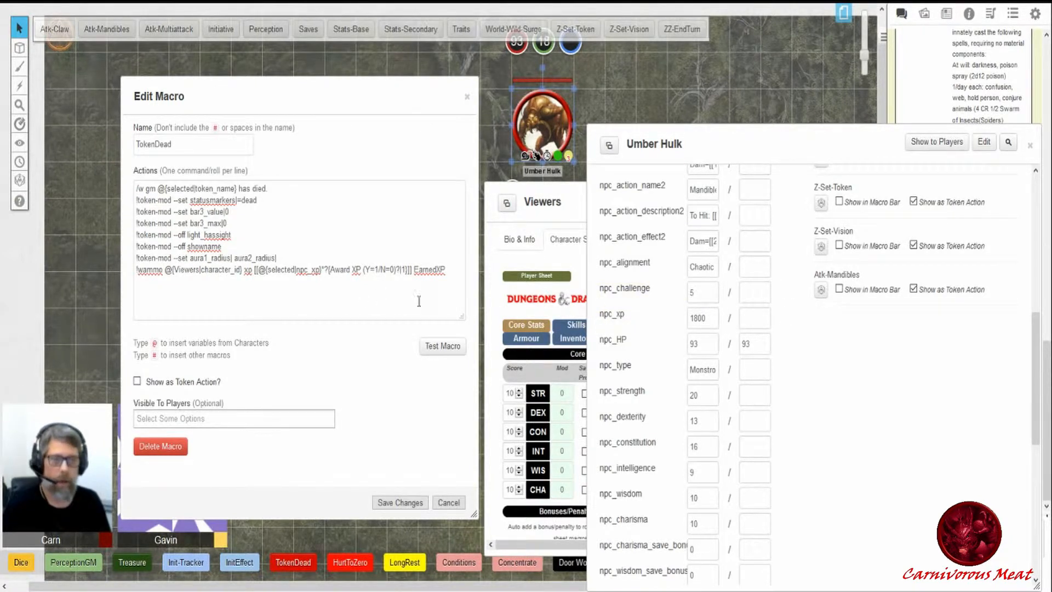
# - Review the wammo line of the TokenDead macro, its character id, xp attribute, npc_xp reference and EarnedXP label, then close the editor without saving
pyautogui.doubleClick(818, 144)
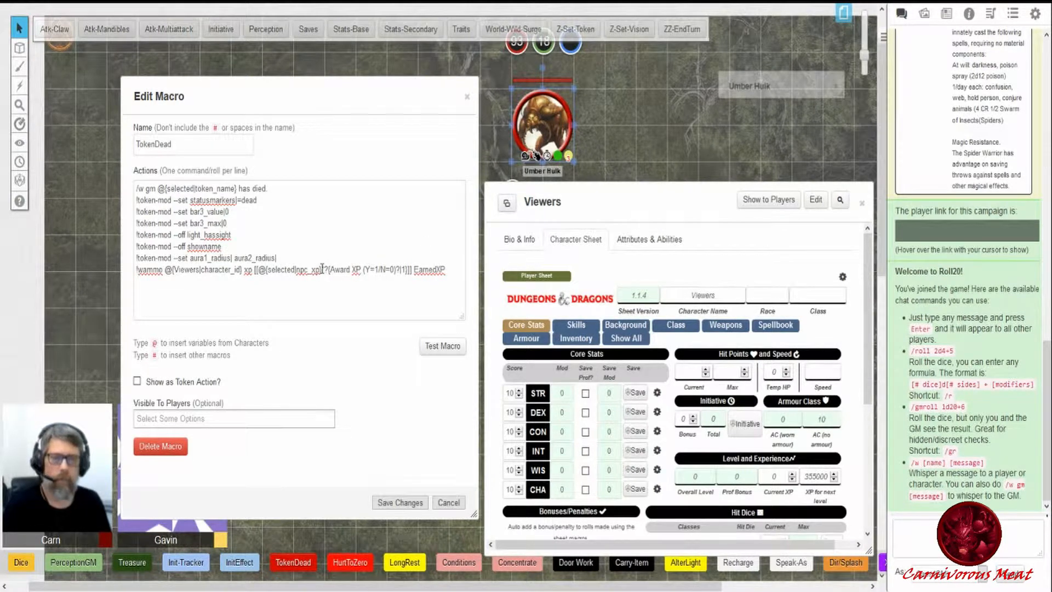
pyautogui.moveTo(323, 269); pyautogui.dragTo(330, 270)
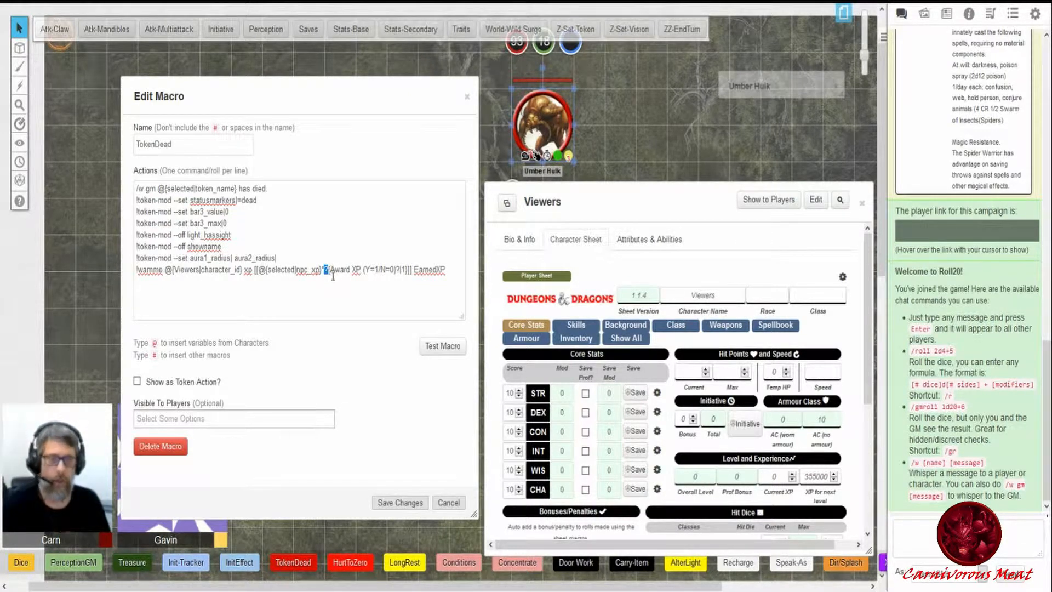
pyautogui.moveTo(331, 269); pyautogui.dragTo(366, 272)
pyautogui.click(366, 273)
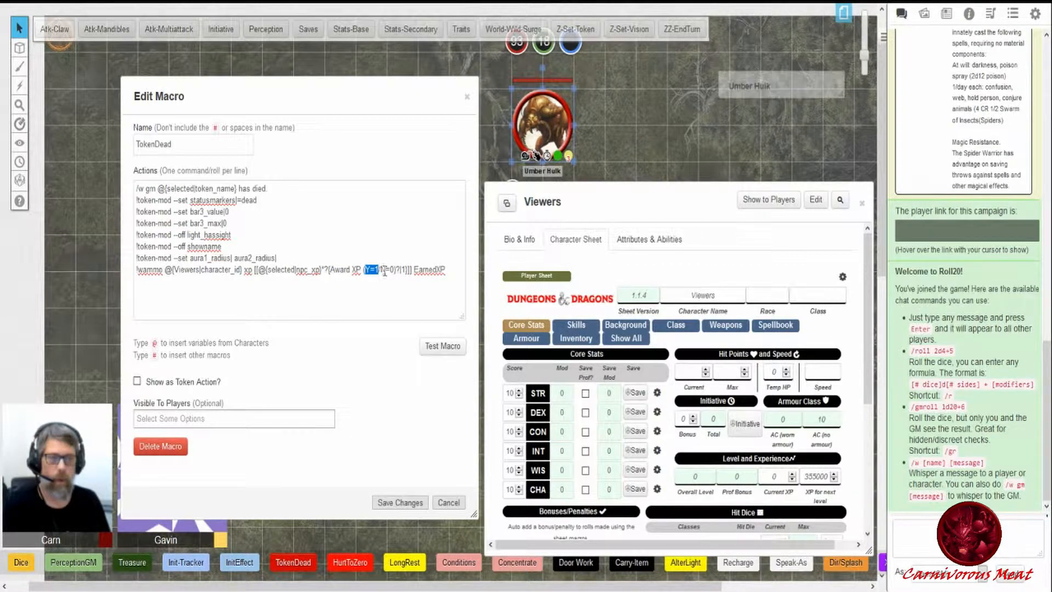
pyautogui.moveTo(386, 269); pyautogui.dragTo(405, 274)
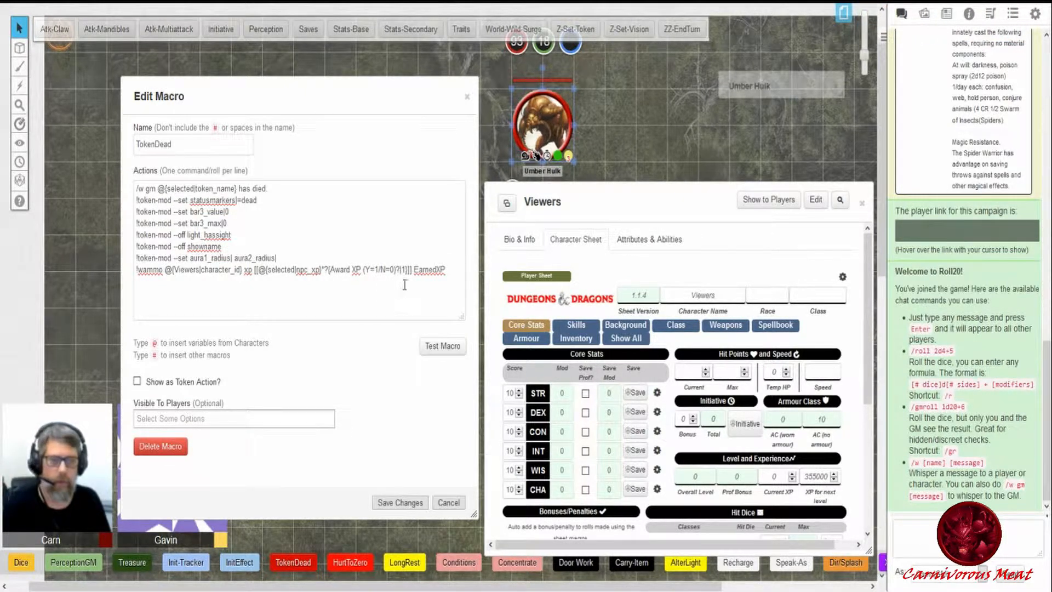
pyautogui.moveTo(414, 269); pyautogui.dragTo(445, 268)
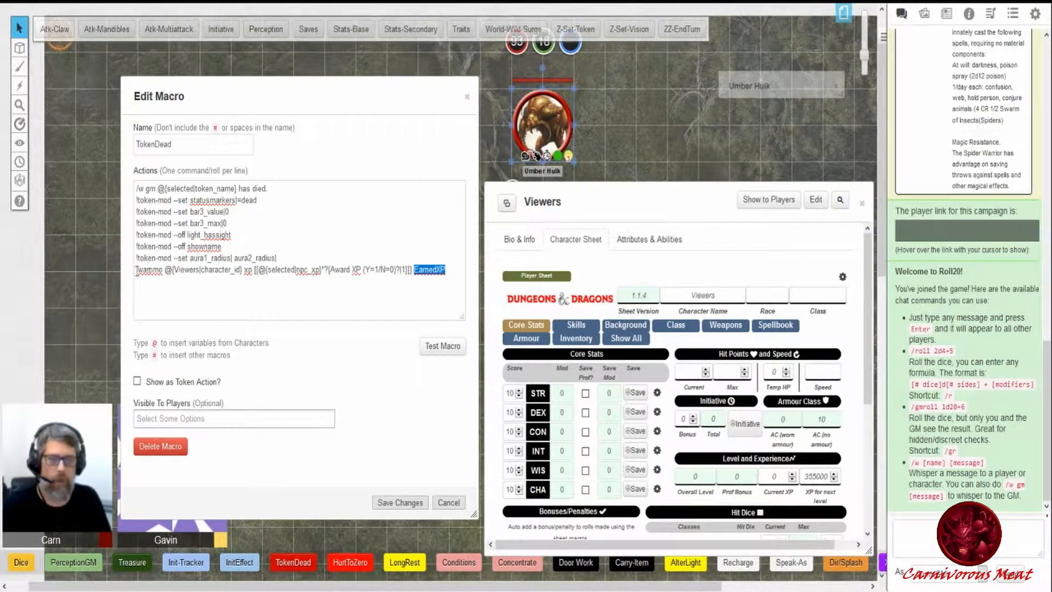
pyautogui.moveTo(135, 270); pyautogui.dragTo(168, 274)
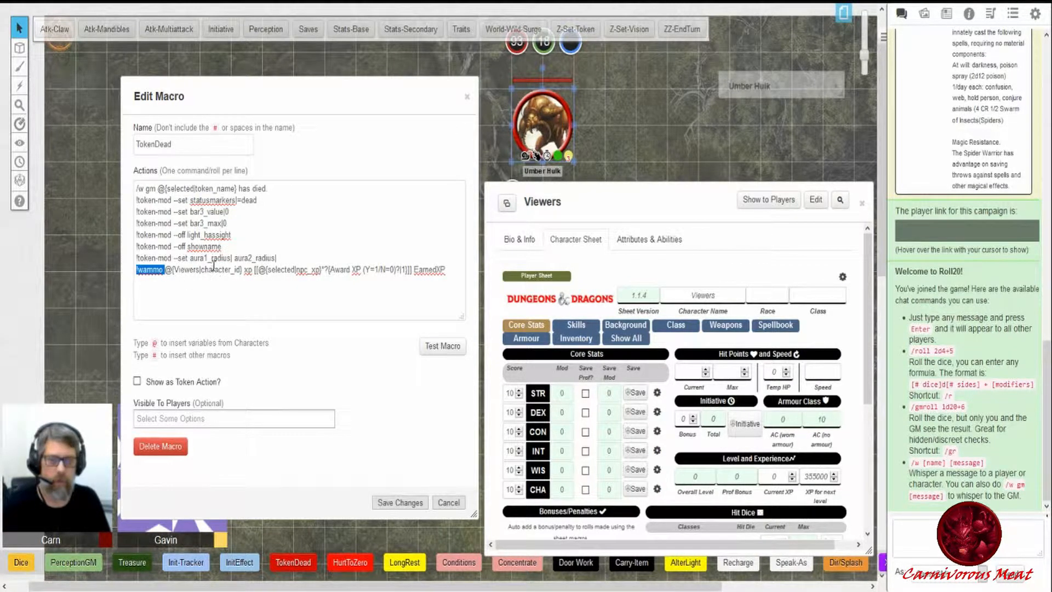
pyautogui.click(172, 269)
pyautogui.moveTo(171, 269); pyautogui.dragTo(239, 269)
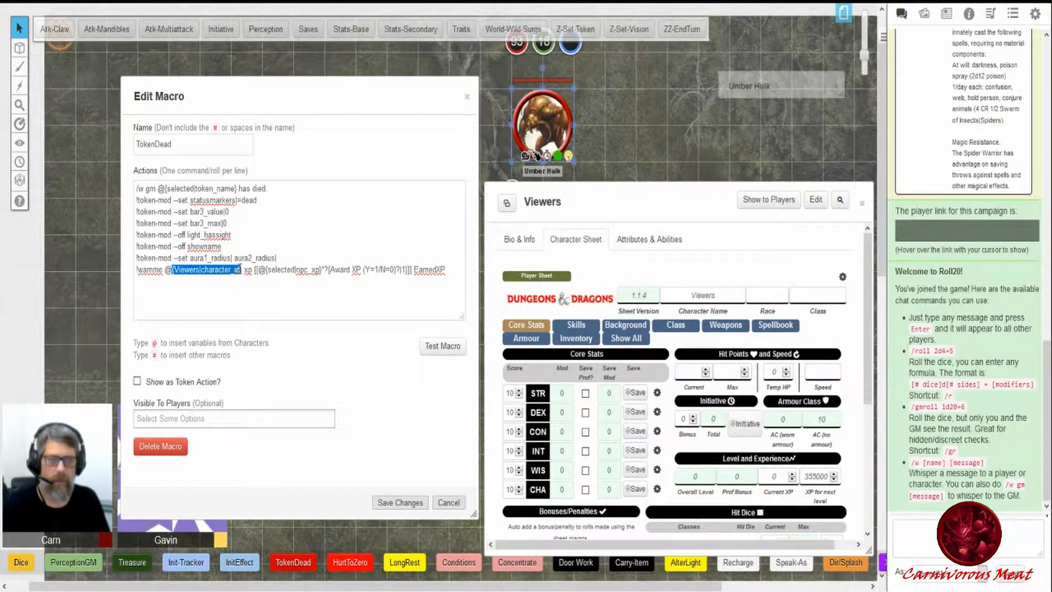
pyautogui.click(244, 269)
pyautogui.moveTo(244, 269); pyautogui.dragTo(446, 269)
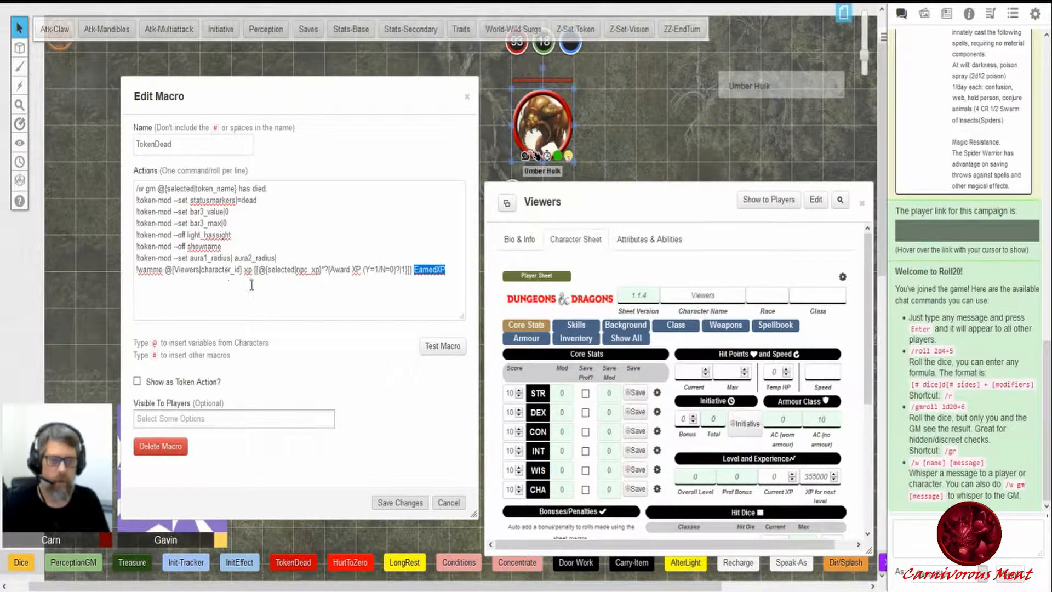
pyautogui.doubleClick(773, 476)
pyautogui.moveTo(257, 270); pyautogui.dragTo(322, 280)
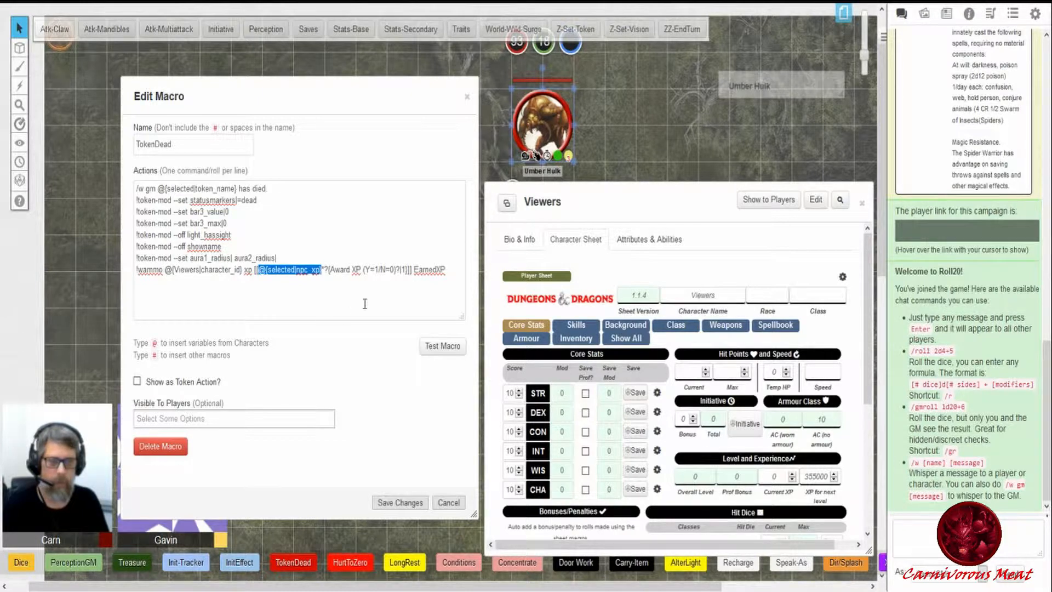
pyautogui.click(326, 269)
pyautogui.moveTo(418, 269)
pyautogui.mouseDown()
pyautogui.moveTo(406, 272)
pyautogui.moveTo(437, 269)
pyautogui.mouseUp()
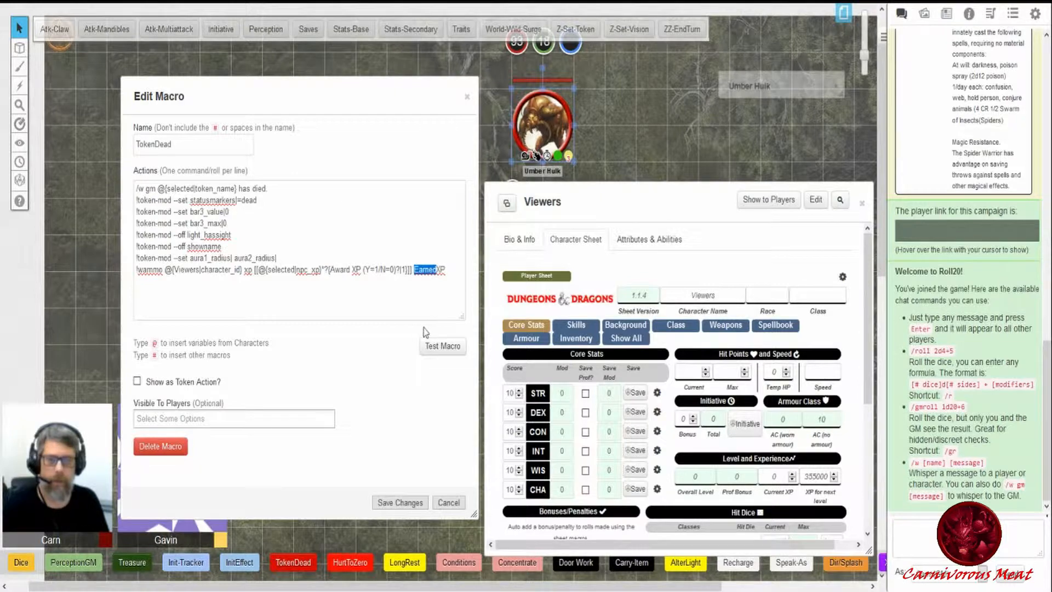
pyautogui.click(446, 502)
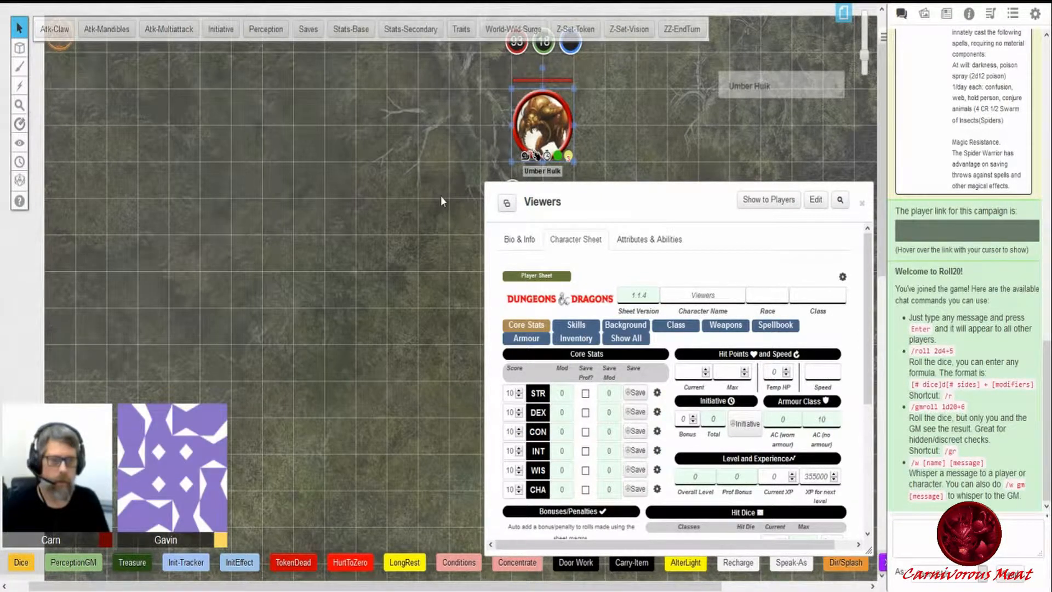
# - Move the Viewers sheet aside and reopen the Umber Hulk sheet on its Character Sheet tab
pyautogui.moveTo(564, 202); pyautogui.dragTo(132, 69)
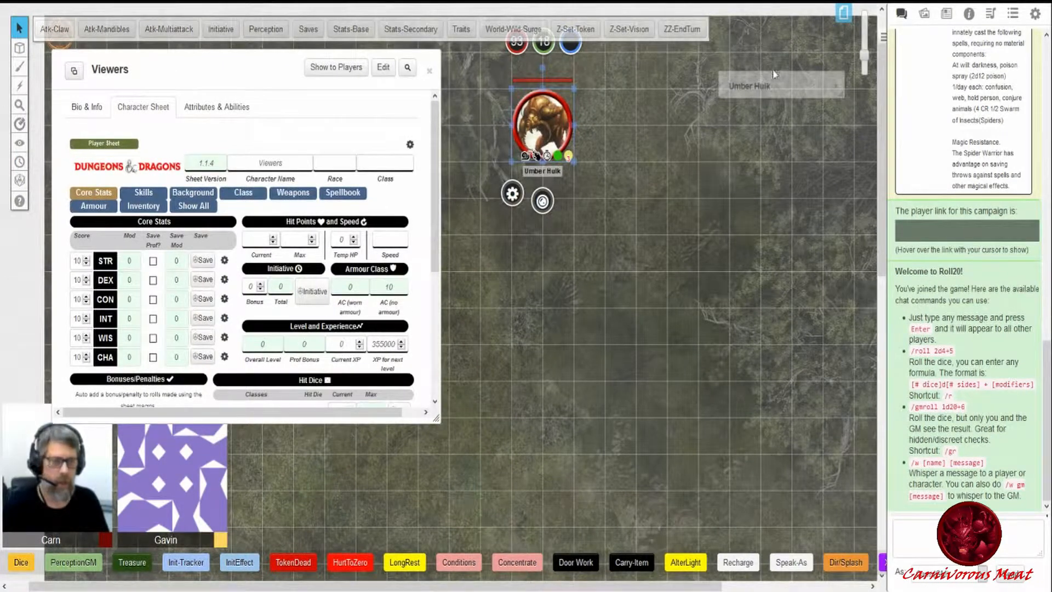
pyautogui.doubleClick(756, 92)
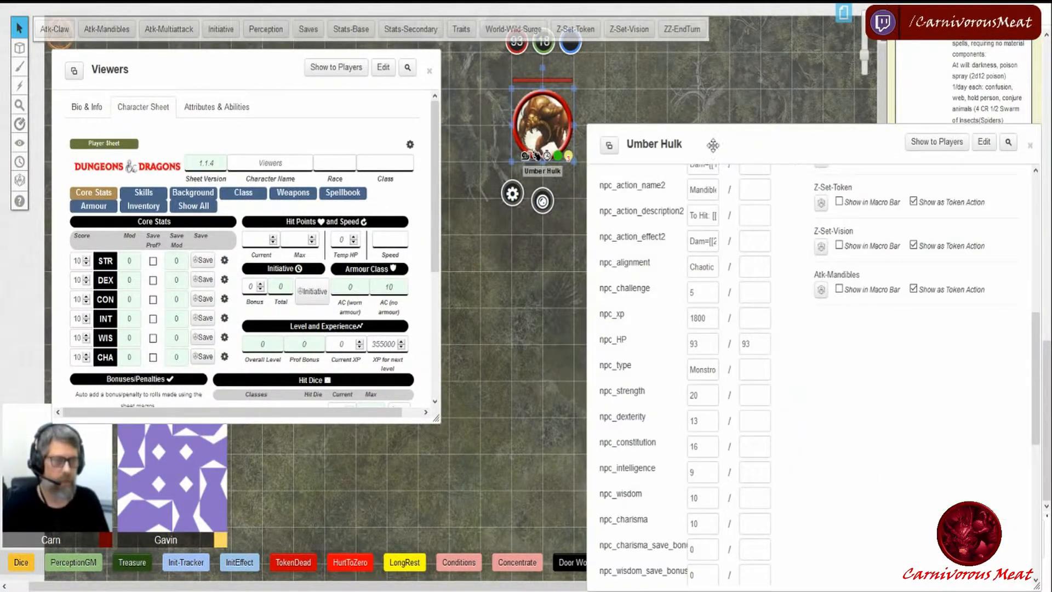
pyautogui.moveTo(711, 149); pyautogui.dragTo(706, 88)
pyautogui.scroll(1, 713, 165)
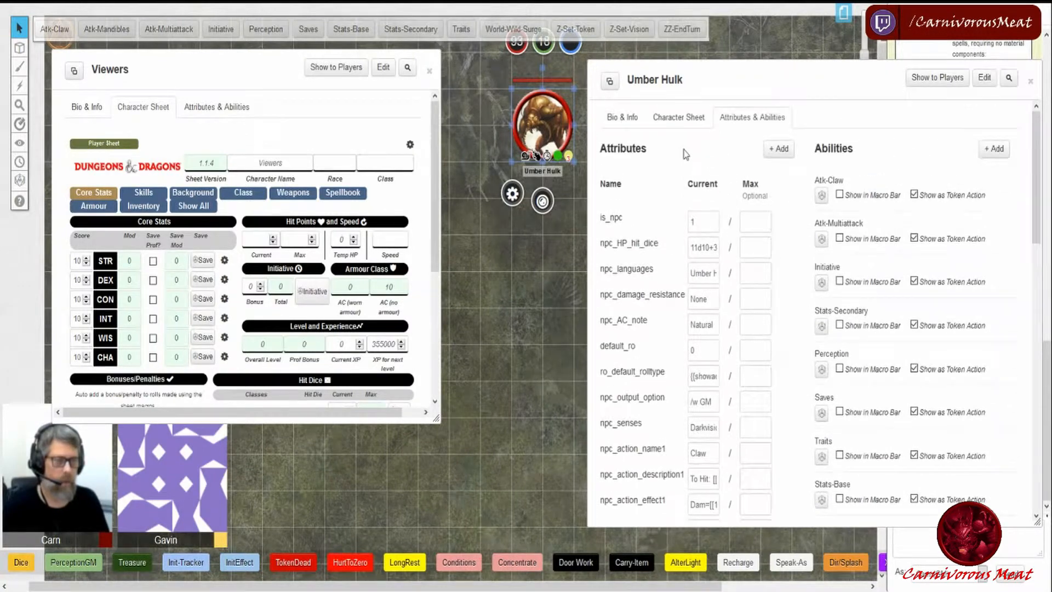
pyautogui.click(672, 120)
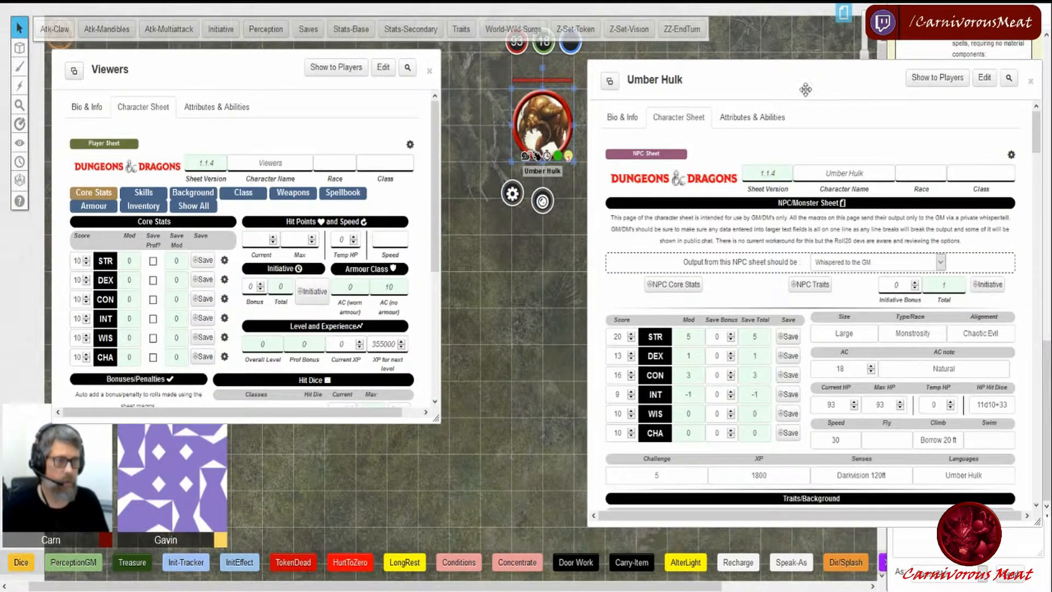
# - Minimize the Umber Hulk sheet and set the Umber Hulk token's hit point bar to 15
pyautogui.doubleClick(779, 81)
pyautogui.moveTo(555, 124); pyautogui.dragTo(679, 233)
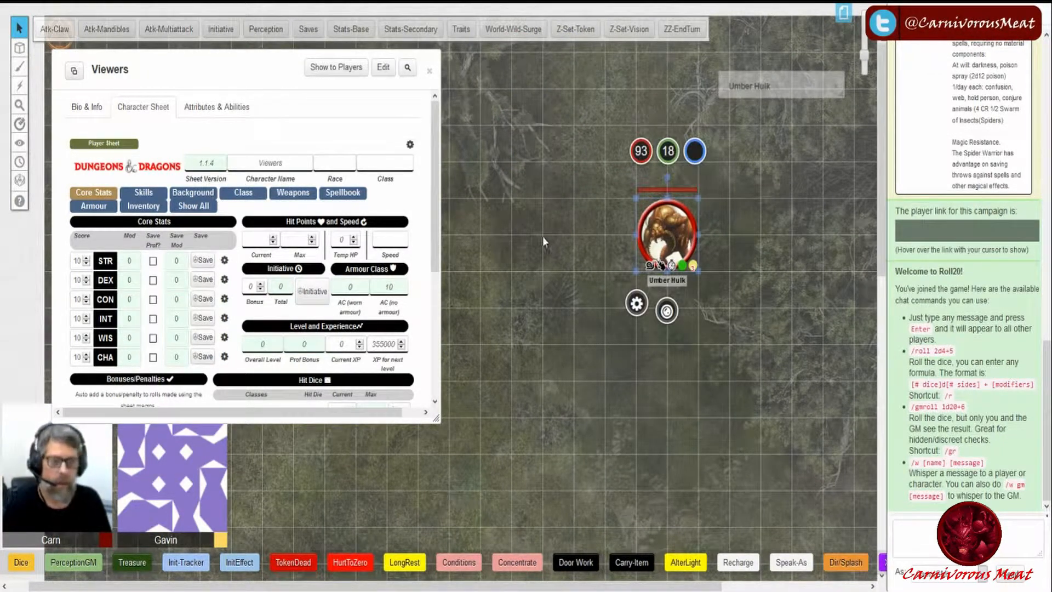
pyautogui.click(769, 270)
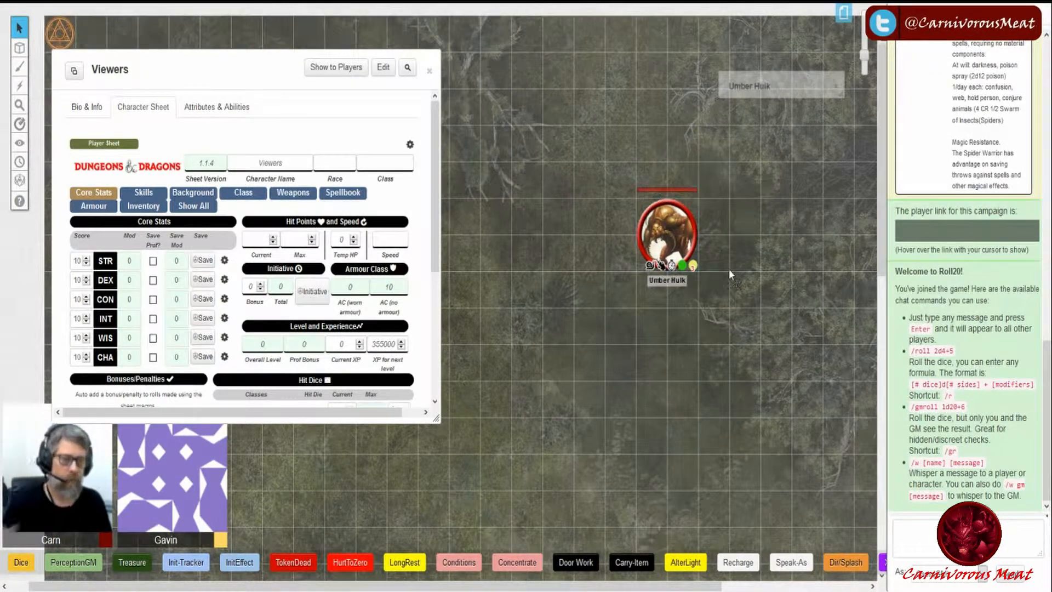
pyautogui.click(672, 233)
pyautogui.click(640, 153)
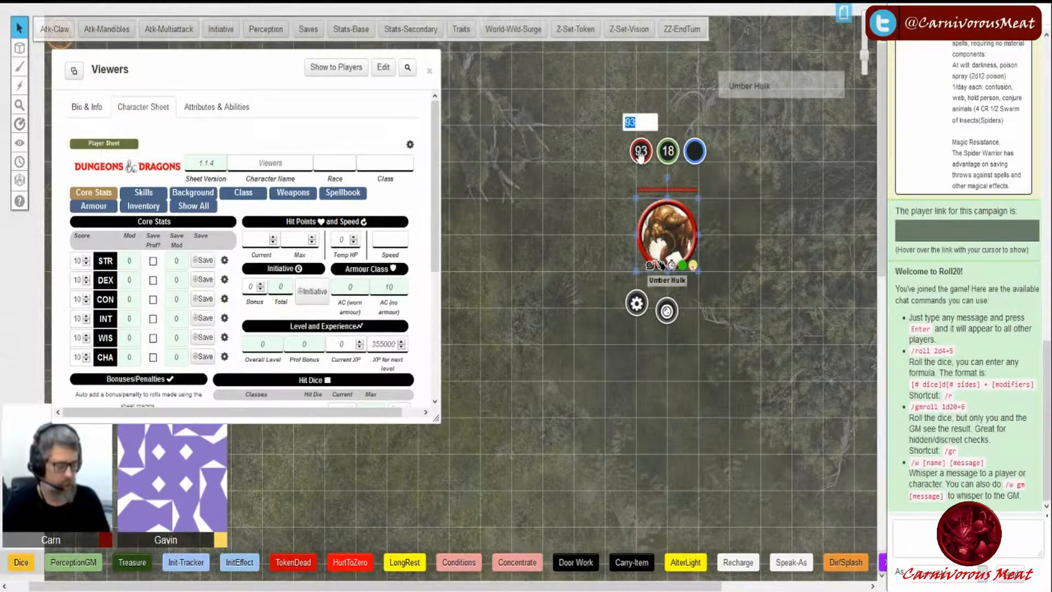
pyautogui.write('15')
pyautogui.press('Return')
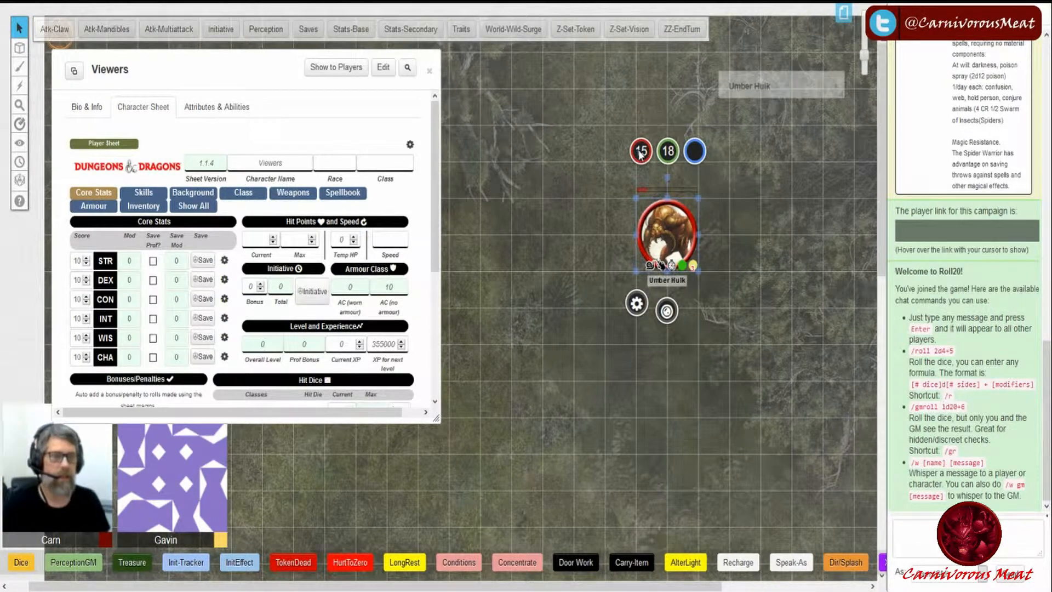
# - Select the Umber Hulk token and run the TokenDead macro, submitting 1 to award the XP
pyautogui.click(578, 265)
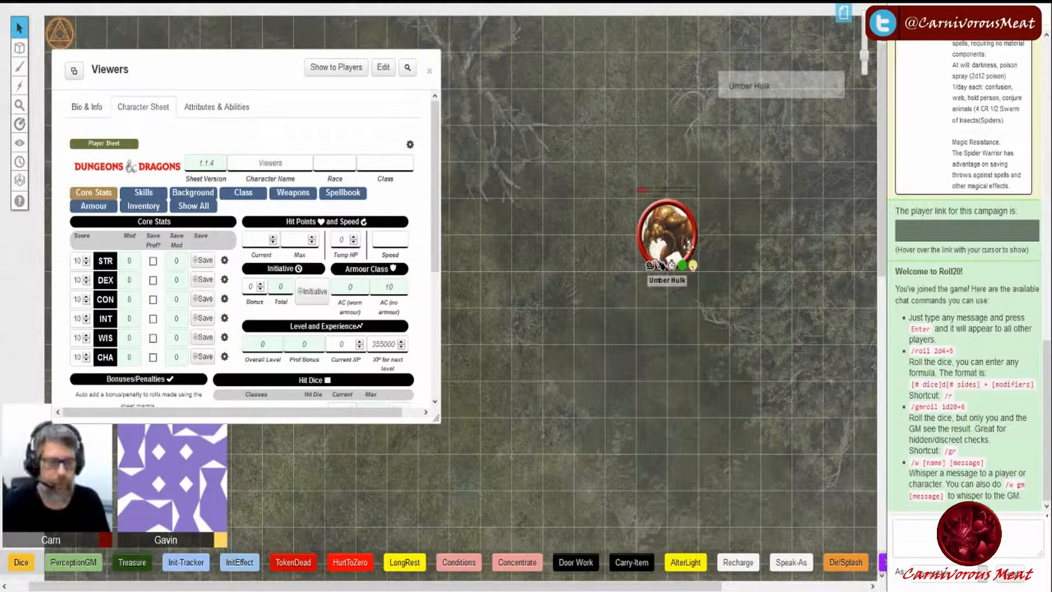
pyautogui.click(670, 227)
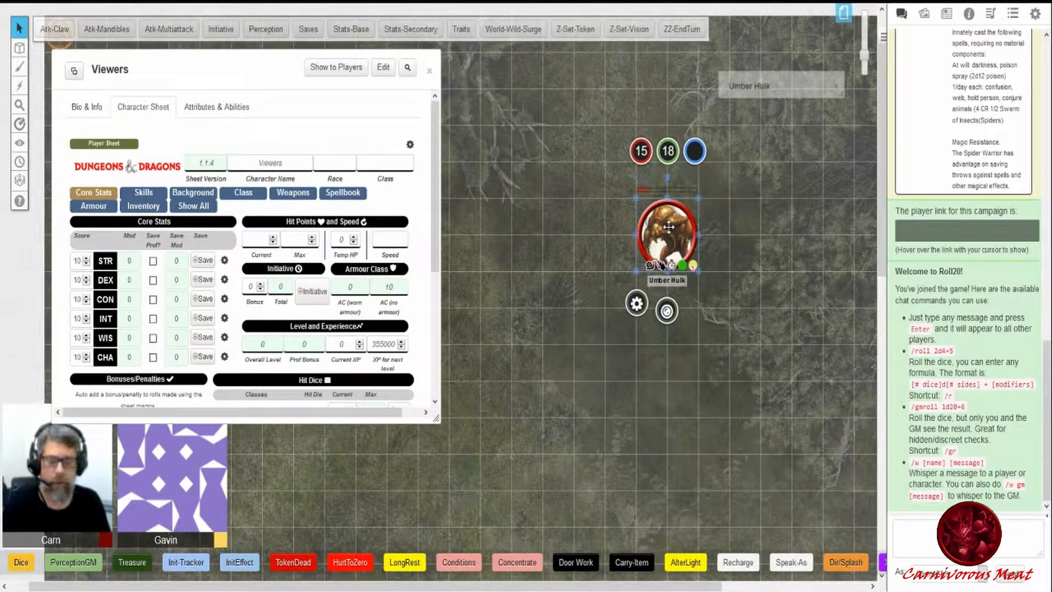
pyautogui.rightClick(303, 567)
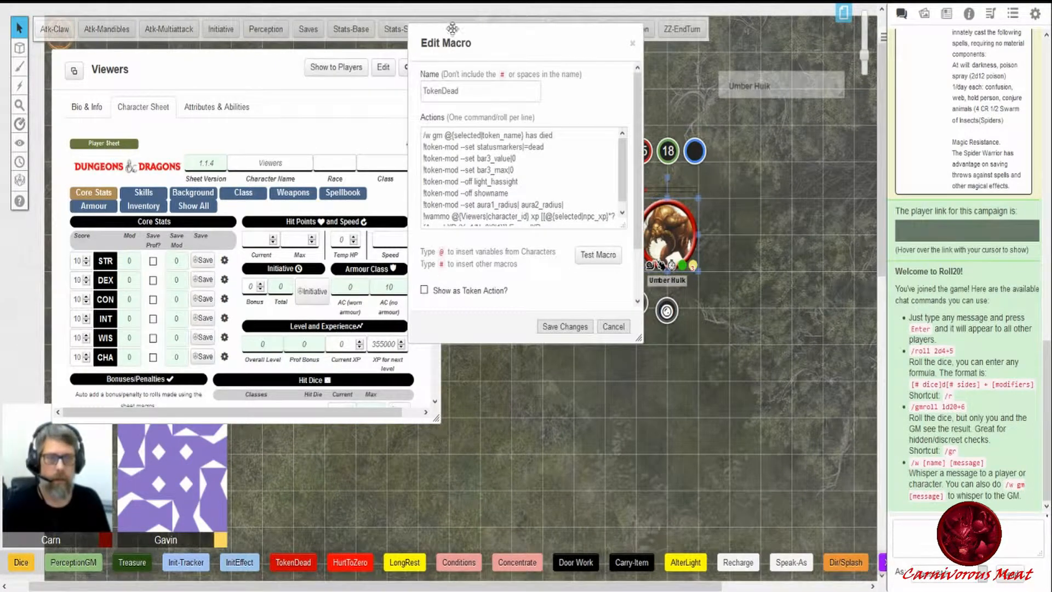
pyautogui.moveTo(624, 226); pyautogui.dragTo(624, 262)
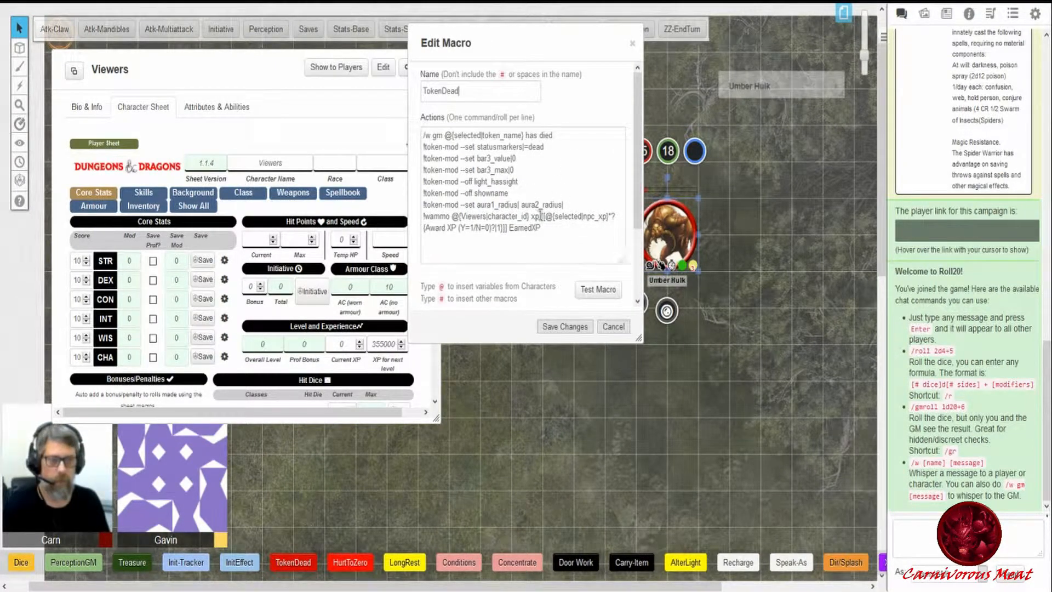
pyautogui.click(613, 327)
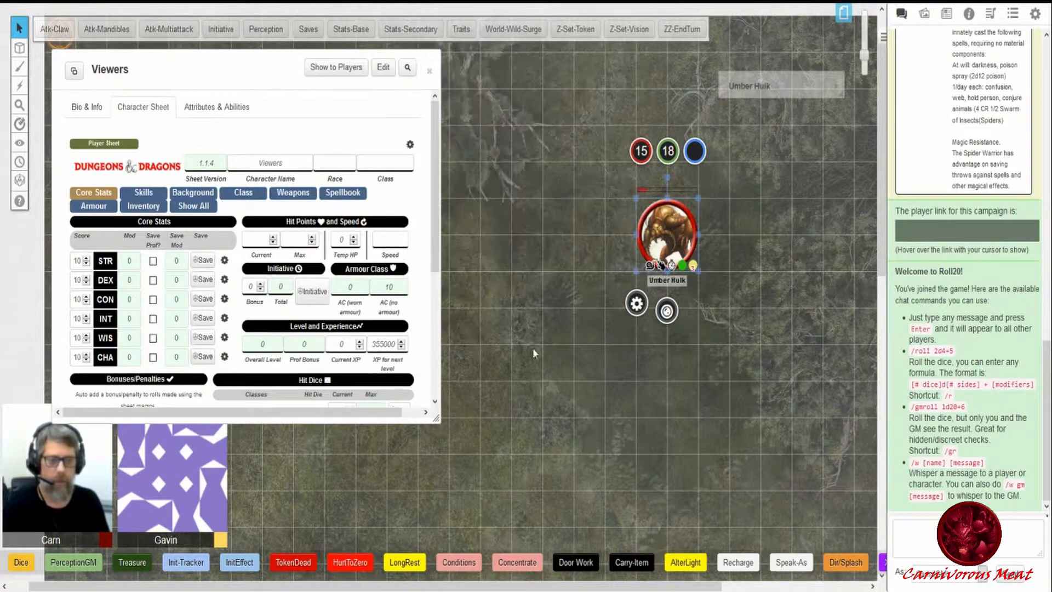
pyautogui.click(293, 567)
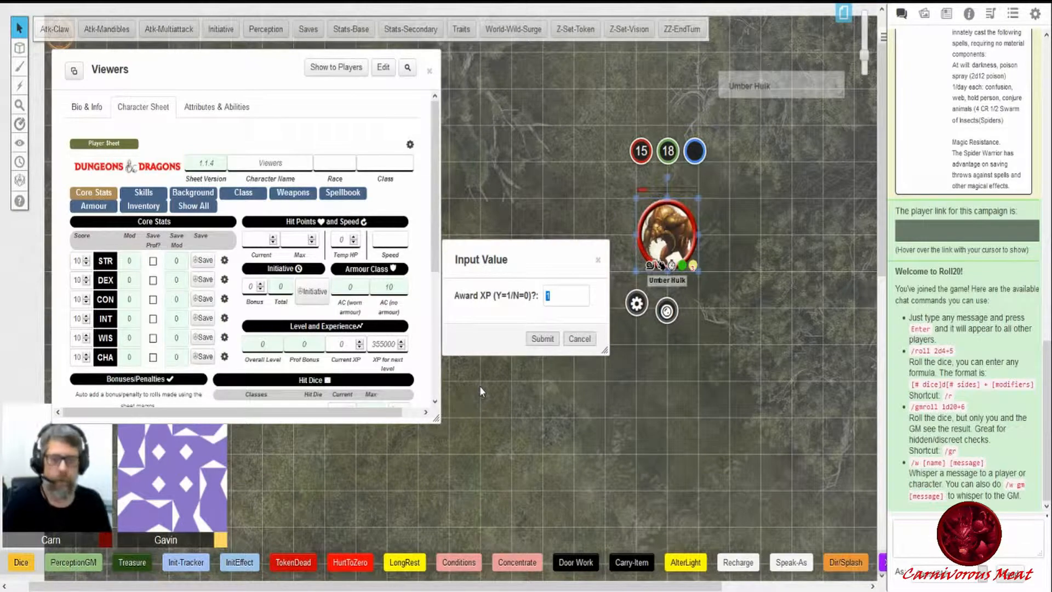
pyautogui.click(543, 339)
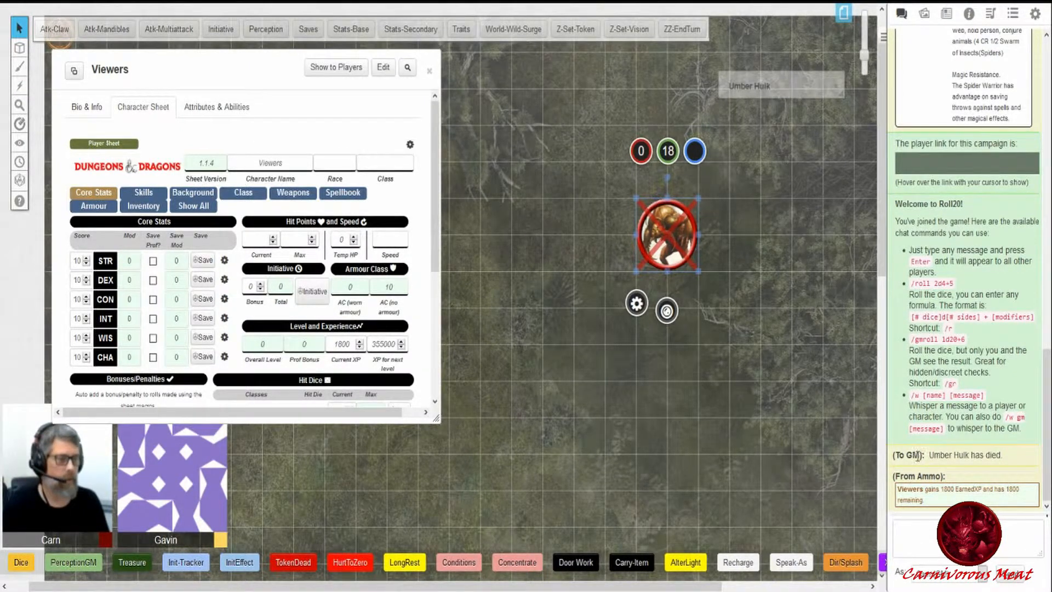
# - Check the XP award message in chat against the Viewers sheet's Current XP
pyautogui.moveTo(925, 455); pyautogui.dragTo(1041, 463)
pyautogui.moveTo(942, 488); pyautogui.dragTo(1021, 488)
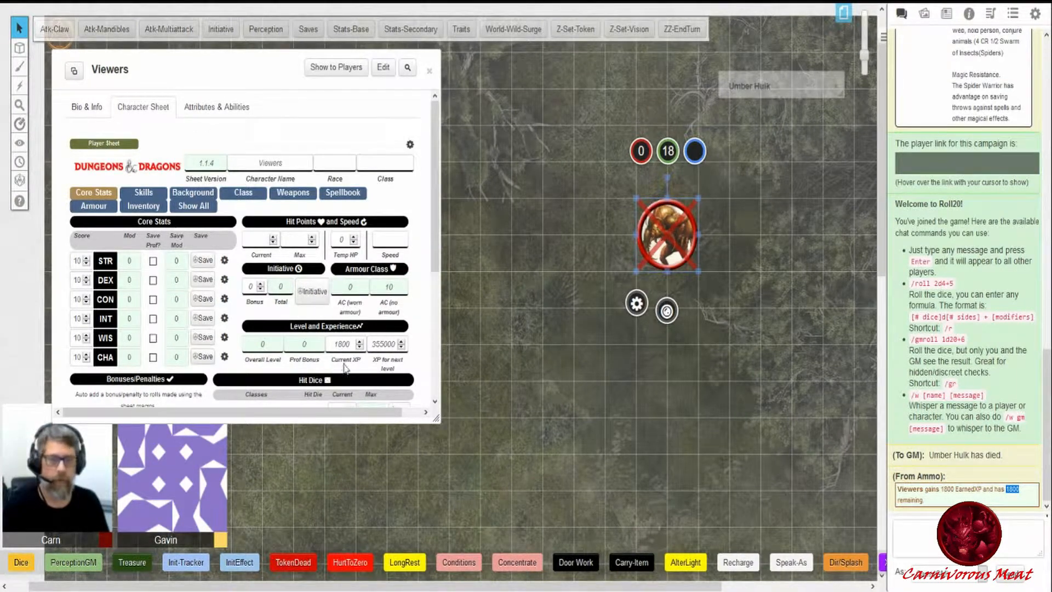
pyautogui.moveTo(335, 344); pyautogui.dragTo(356, 354)
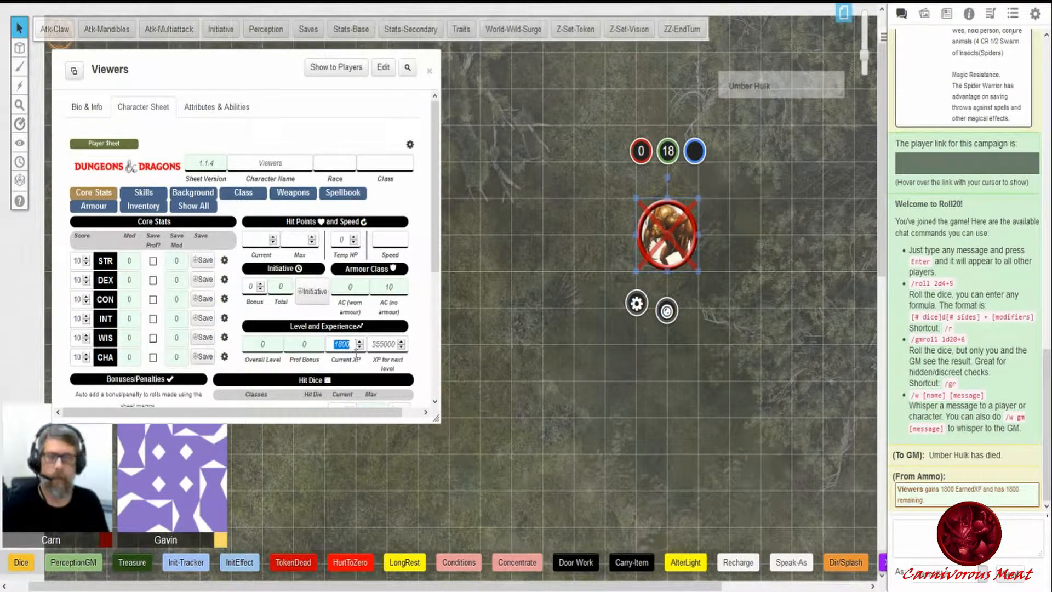
pyautogui.click(540, 412)
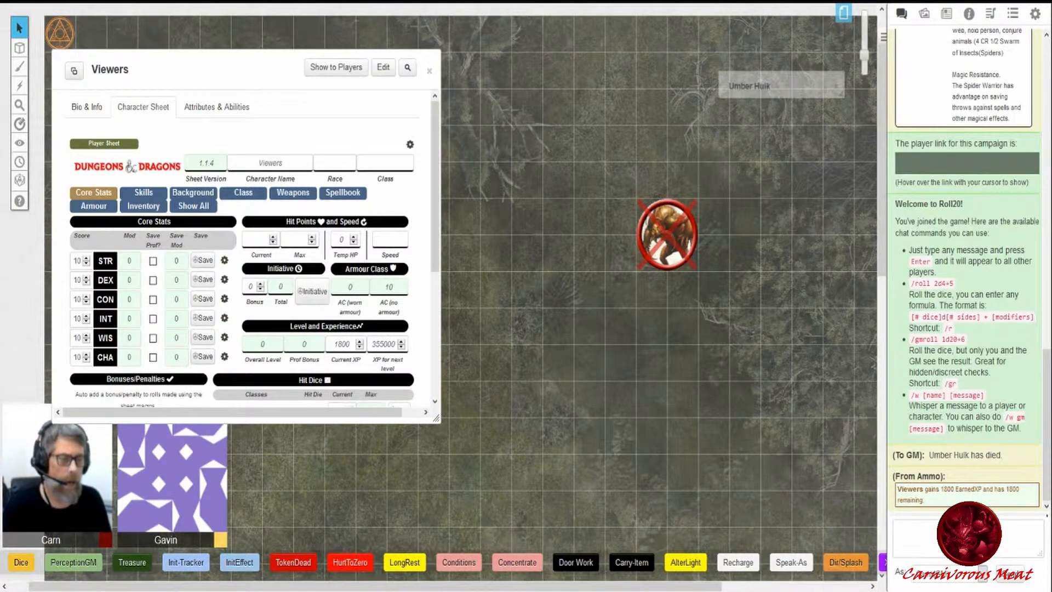
# - Open the XP macro in the macro editor and examine its award and clear commands
pyautogui.moveTo(708, 587); pyautogui.dragTo(685, 588)
pyautogui.moveTo(322, 579); pyautogui.dragTo(411, 585)
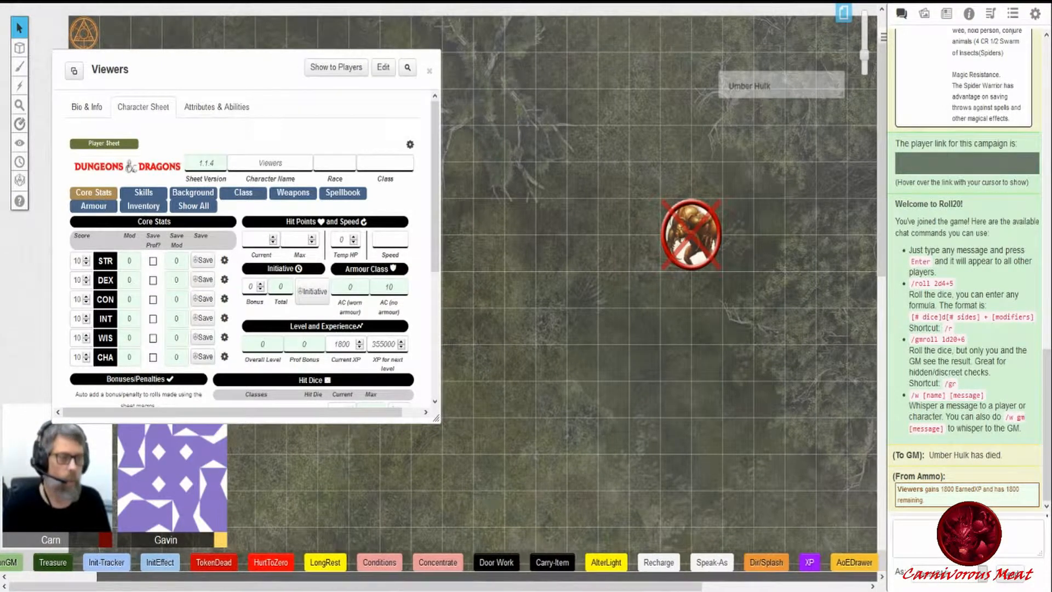
pyautogui.rightClick(810, 564)
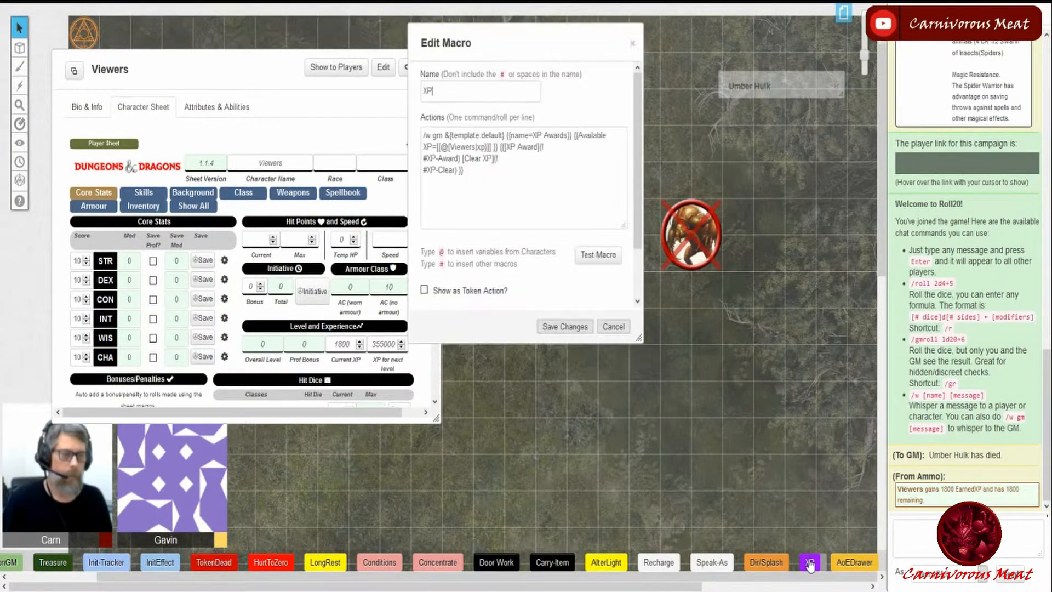
pyautogui.moveTo(495, 47); pyautogui.dragTo(537, 181)
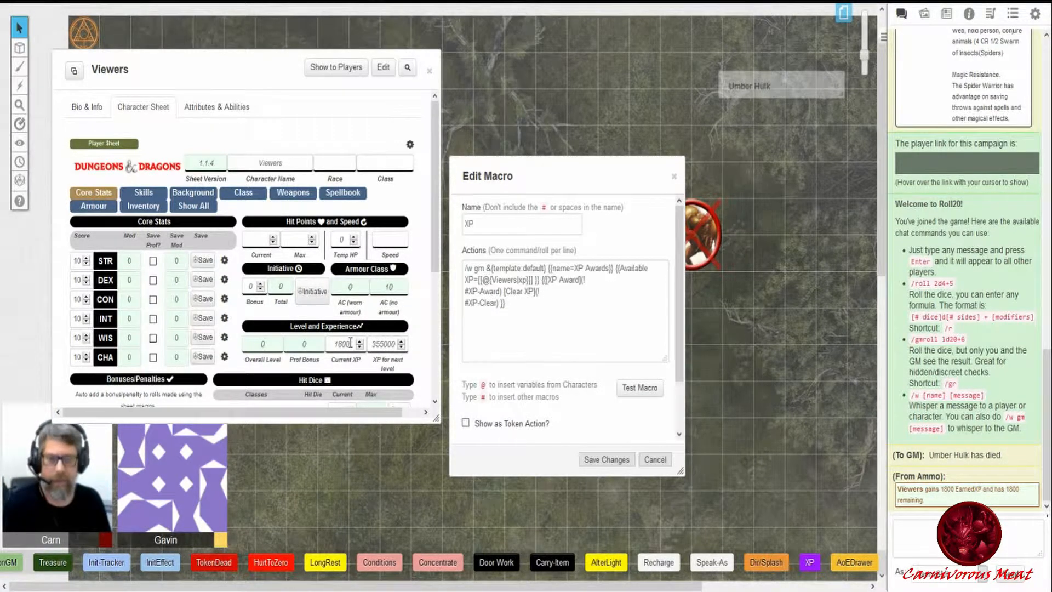
pyautogui.moveTo(702, 236); pyautogui.dragTo(821, 209)
pyautogui.click(743, 326)
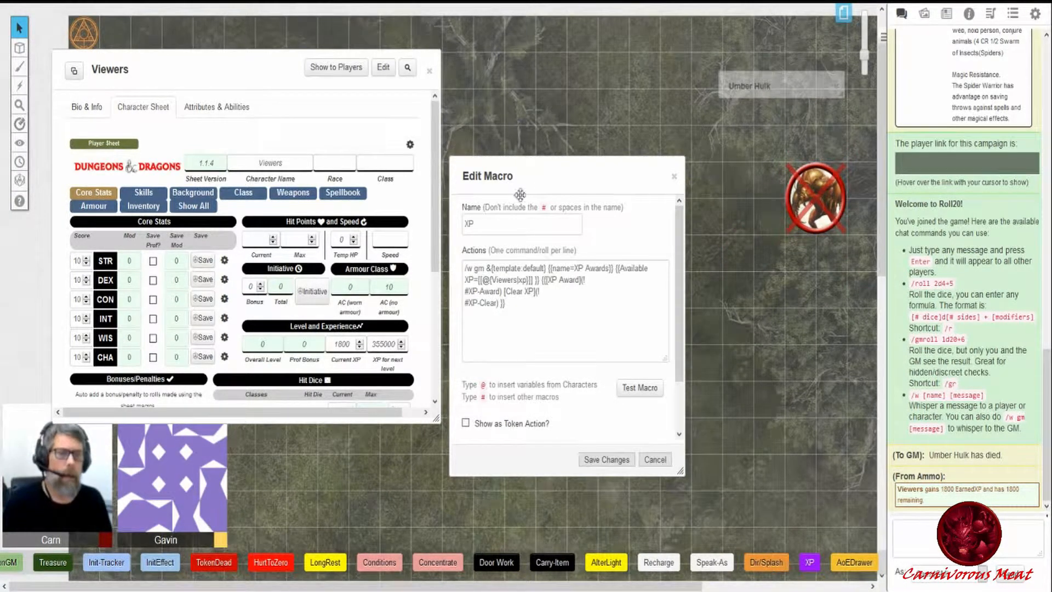
pyautogui.moveTo(521, 174); pyautogui.dragTo(535, 123)
pyautogui.moveTo(698, 367); pyautogui.dragTo(779, 366)
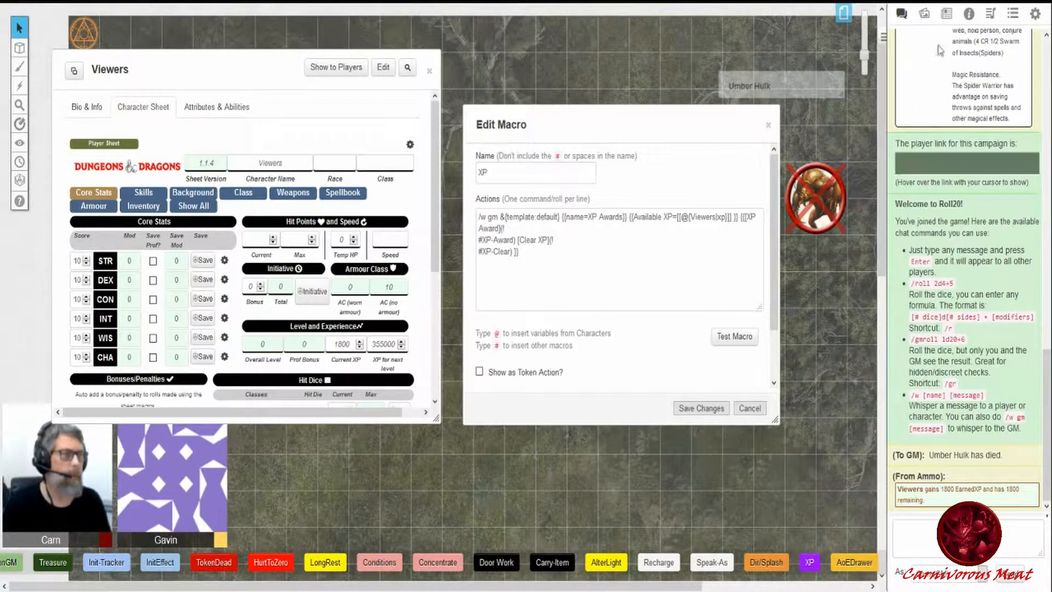
pyautogui.click(946, 14)
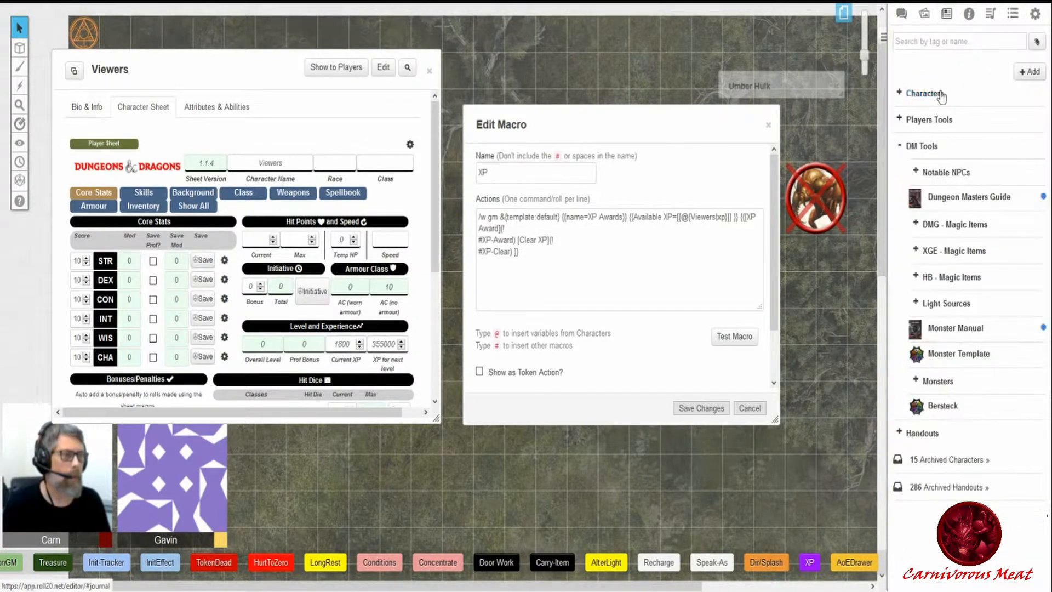
pyautogui.click(900, 94)
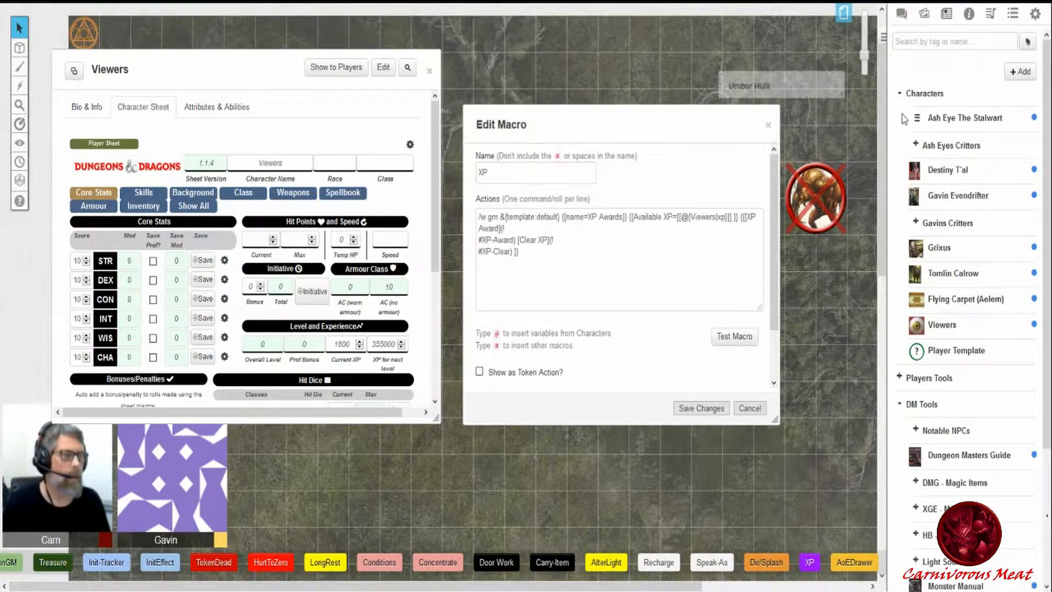
pyautogui.moveTo(959, 122); pyautogui.dragTo(569, 71)
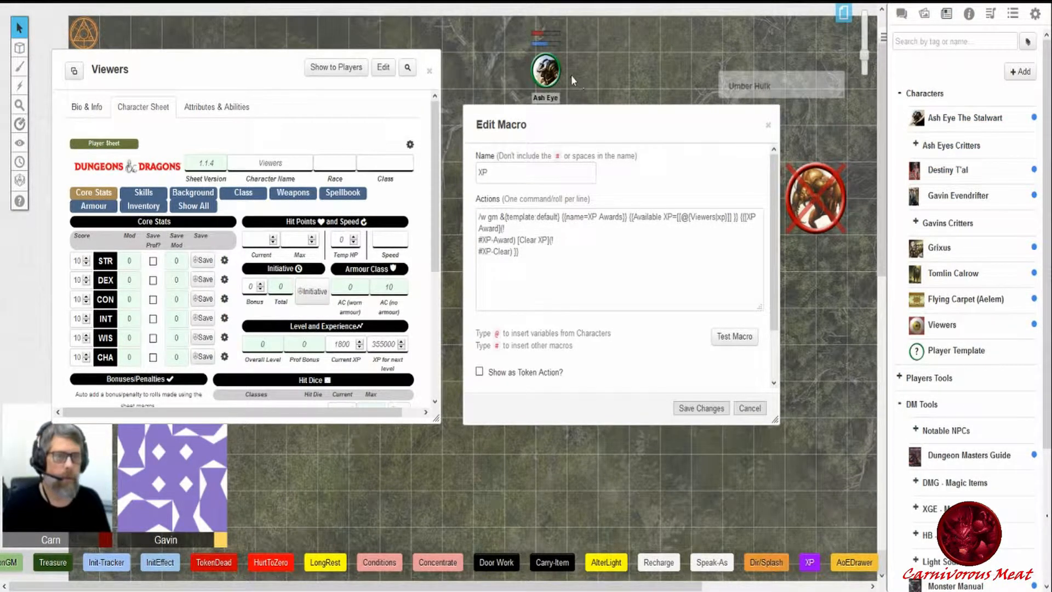
pyautogui.click(547, 72)
pyautogui.press('Delete')
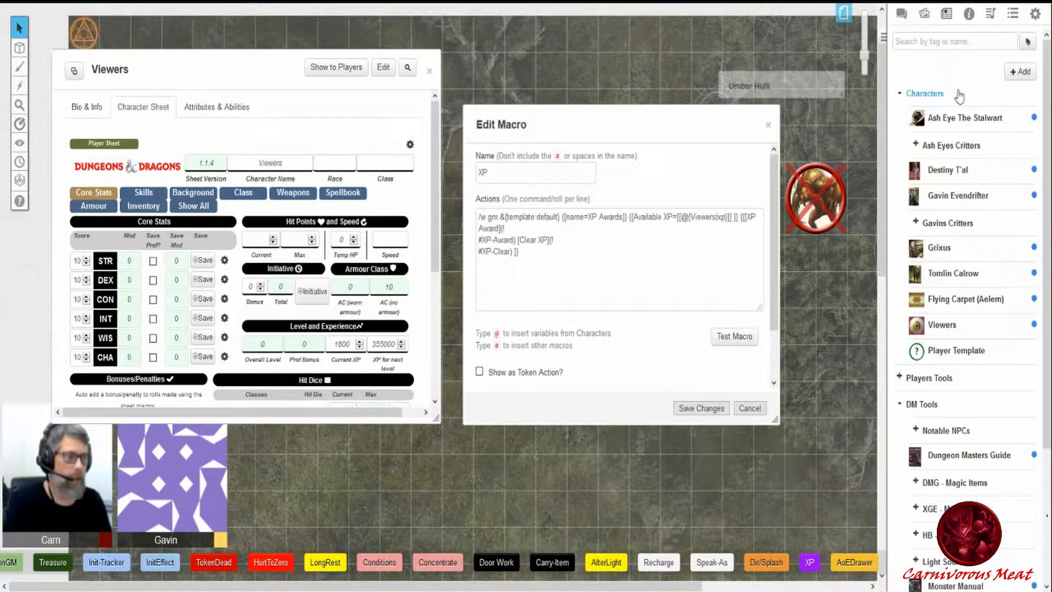
# - Open Ash Eye The Stalwart's character sheet on its Character Sheet tab and move it beside the XP macro editor
pyautogui.click(951, 118)
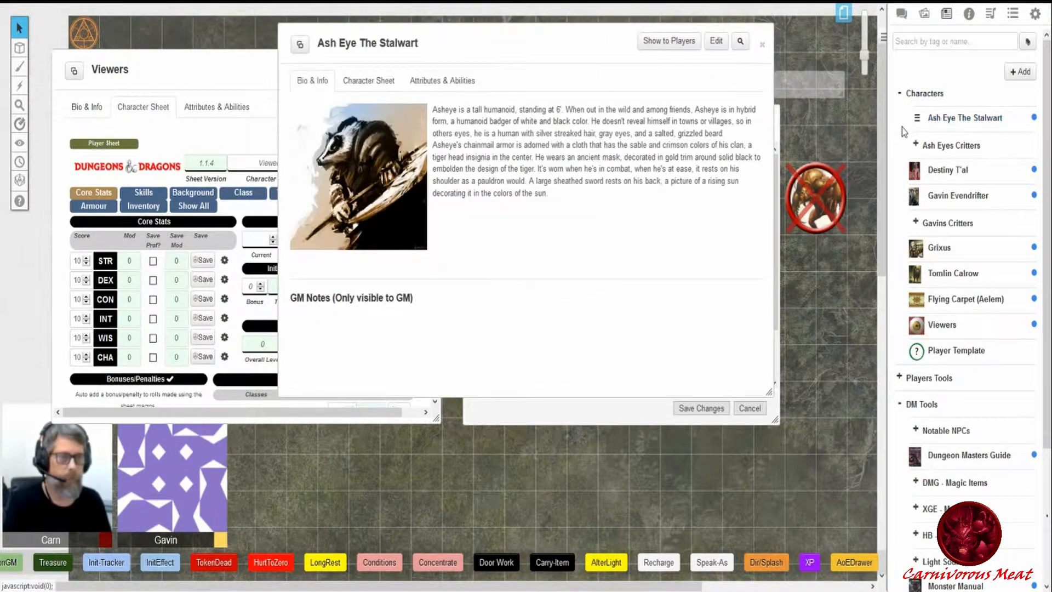
pyautogui.click(361, 83)
pyautogui.moveTo(478, 47); pyautogui.dragTo(754, 242)
pyautogui.moveTo(545, 120); pyautogui.dragTo(526, 38)
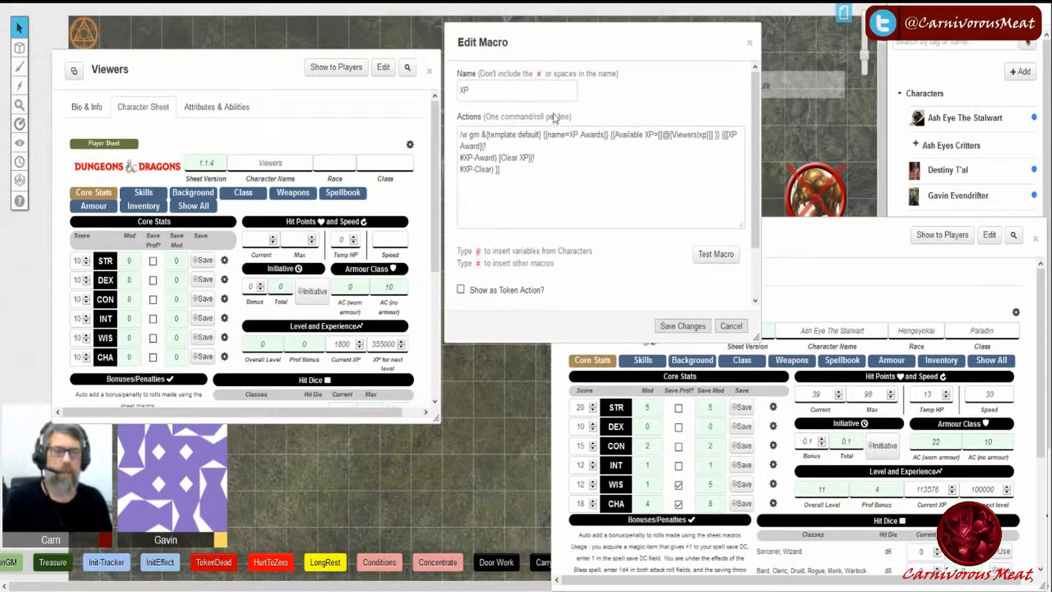
# - Widen the XP macro editor, close it without saving, and reposition Ash Eye The Stalwart's sheet
pyautogui.click(506, 202)
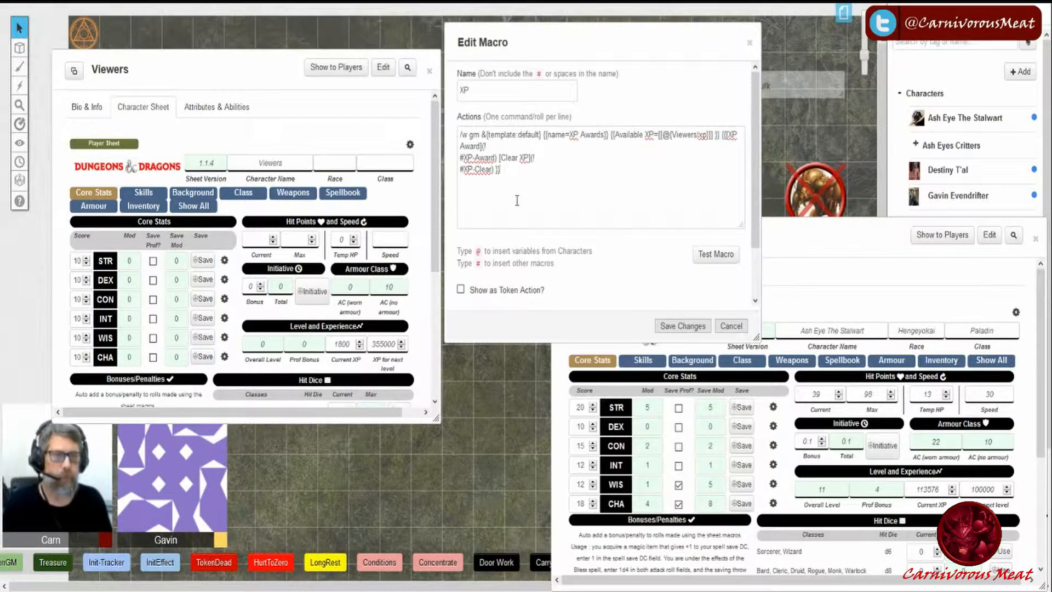
pyautogui.moveTo(761, 189); pyautogui.dragTo(894, 184)
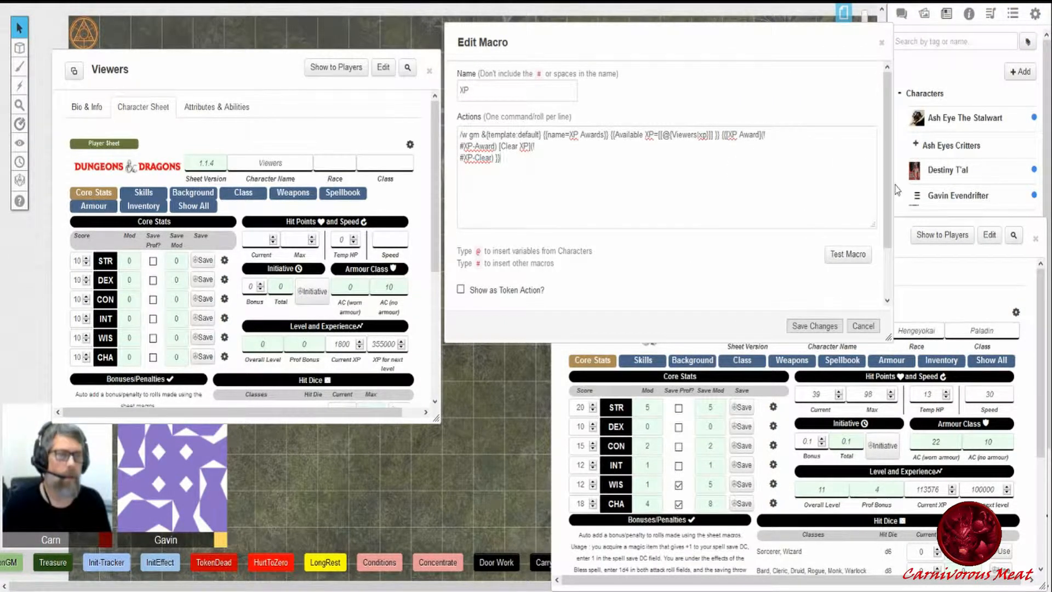
pyautogui.moveTo(892, 184); pyautogui.dragTo(820, 186)
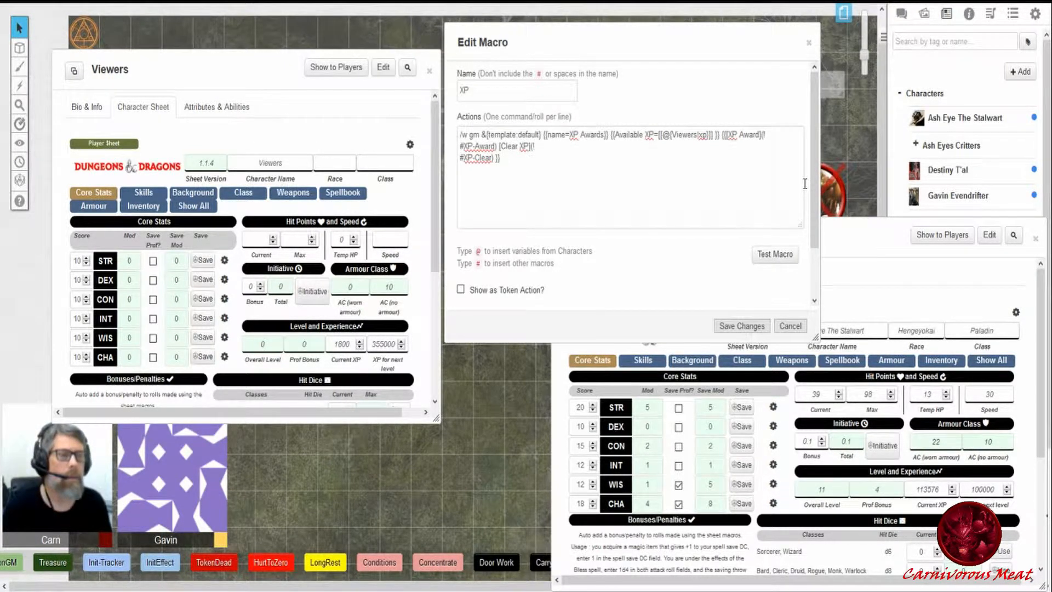
pyautogui.click(789, 328)
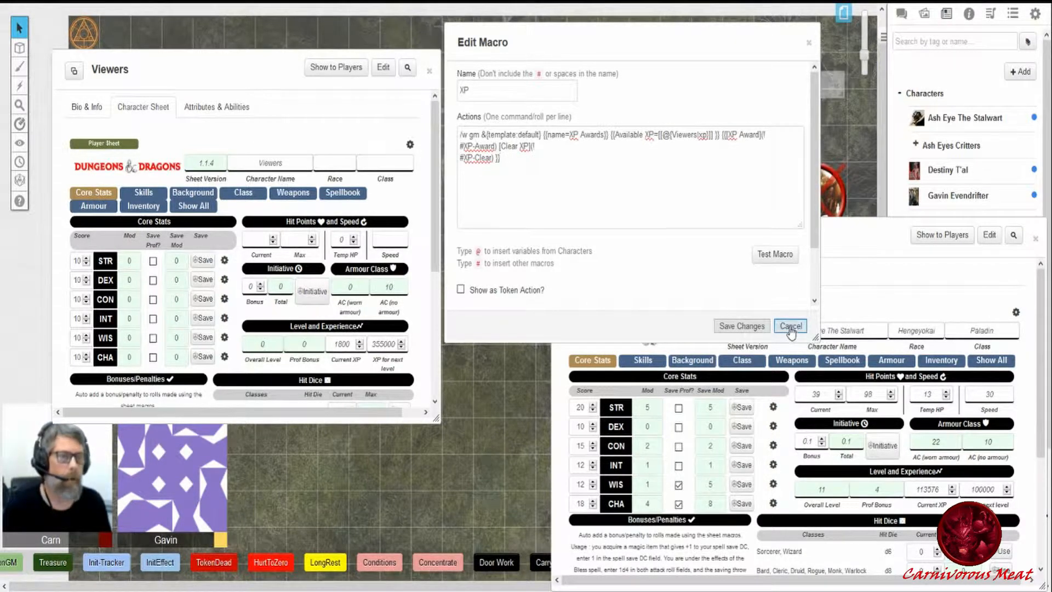
pyautogui.moveTo(815, 233); pyautogui.dragTo(654, 81)
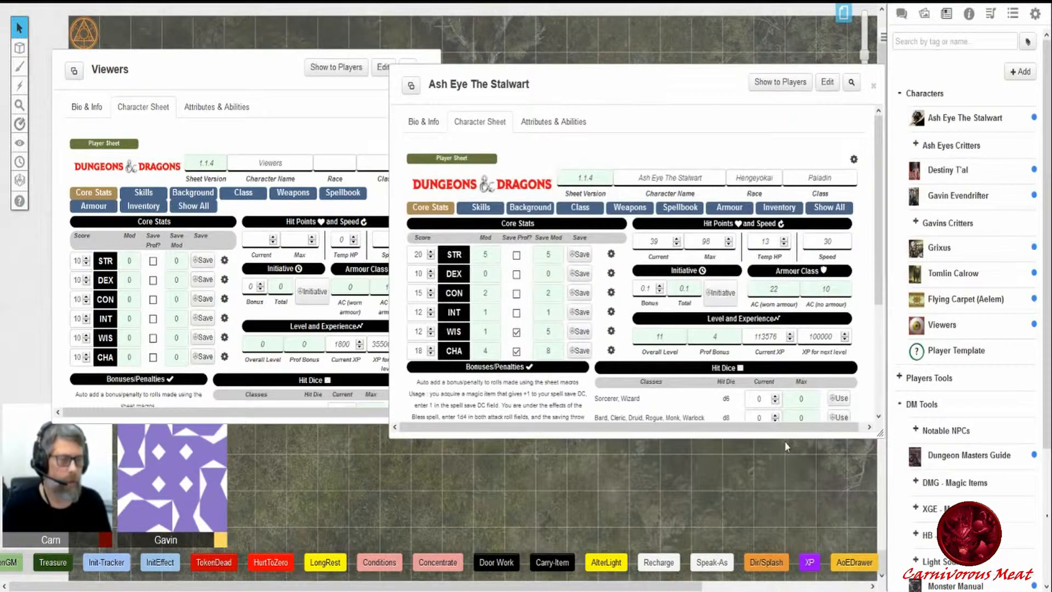
# - Run the XP macro to post the XP Awards card in chat, then reopen the XP macro for editing
pyautogui.click(910, 14)
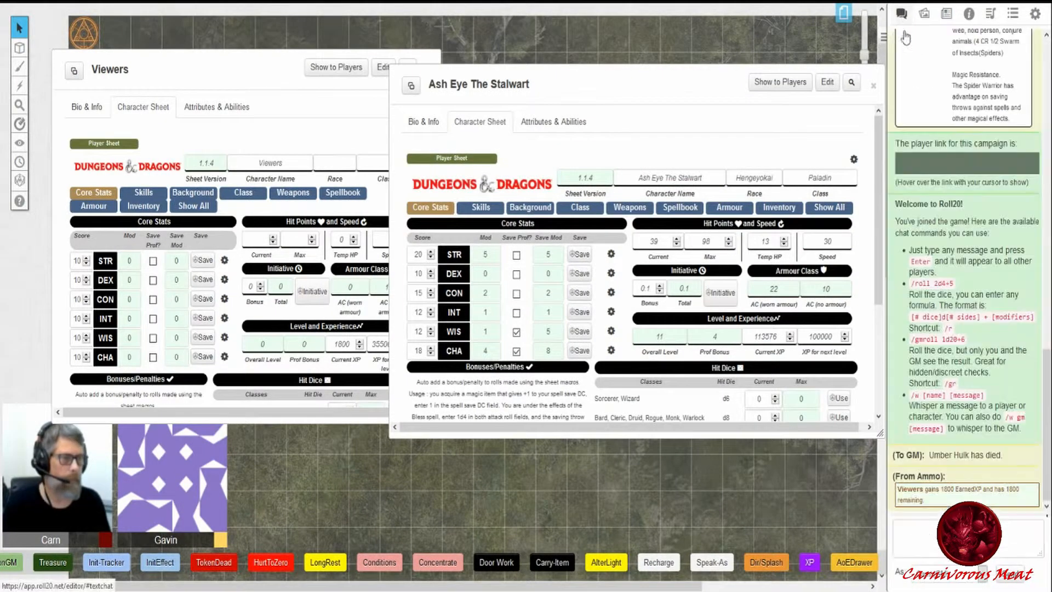
pyautogui.click(809, 565)
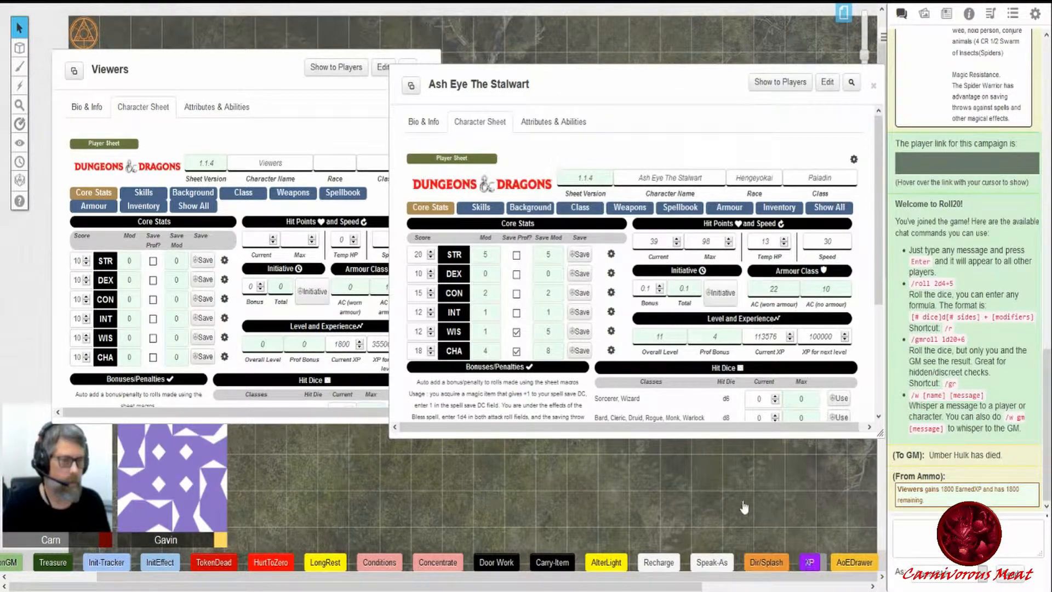
pyautogui.rightClick(809, 565)
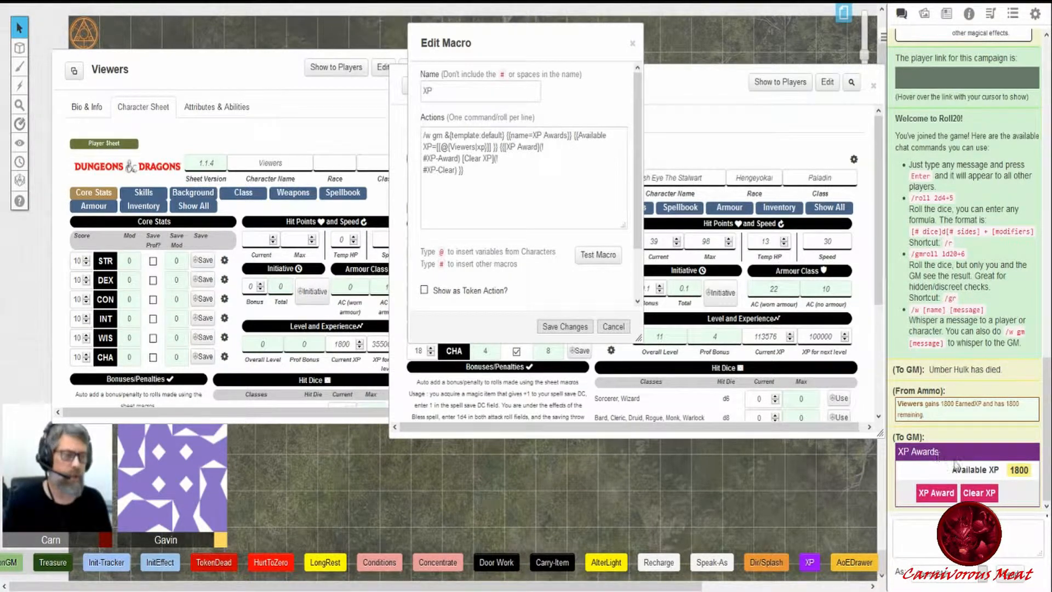
# - Compare the XP macro's name, Available XP and Viewers xp references with the XP Awards chat card
pyautogui.moveTo(445, 134); pyautogui.dragTo(565, 134)
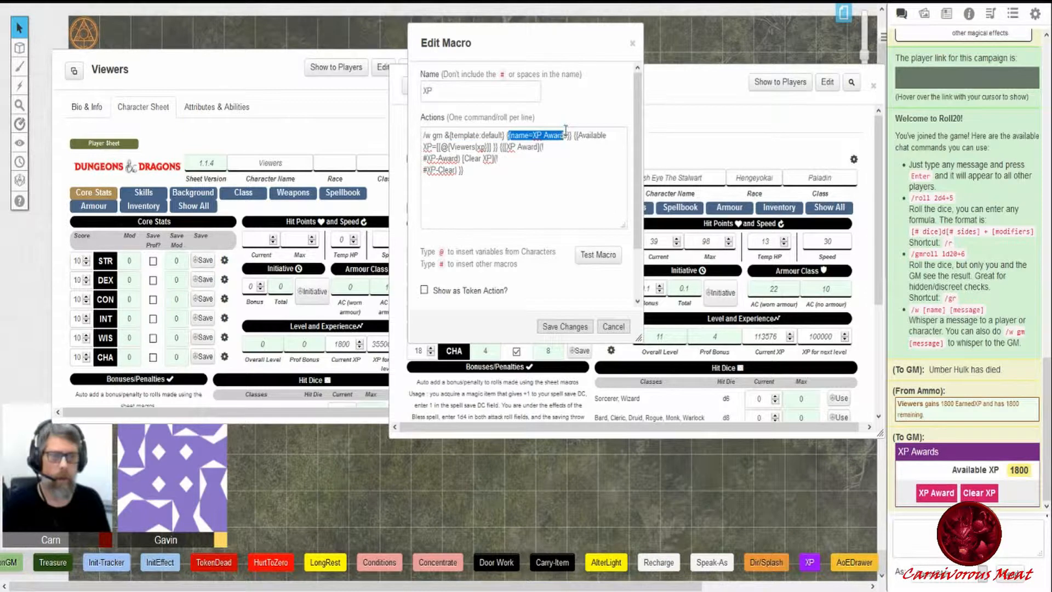
pyautogui.moveTo(505, 134); pyautogui.dragTo(555, 134)
pyautogui.moveTo(942, 455); pyautogui.dragTo(898, 454)
pyautogui.click(894, 457)
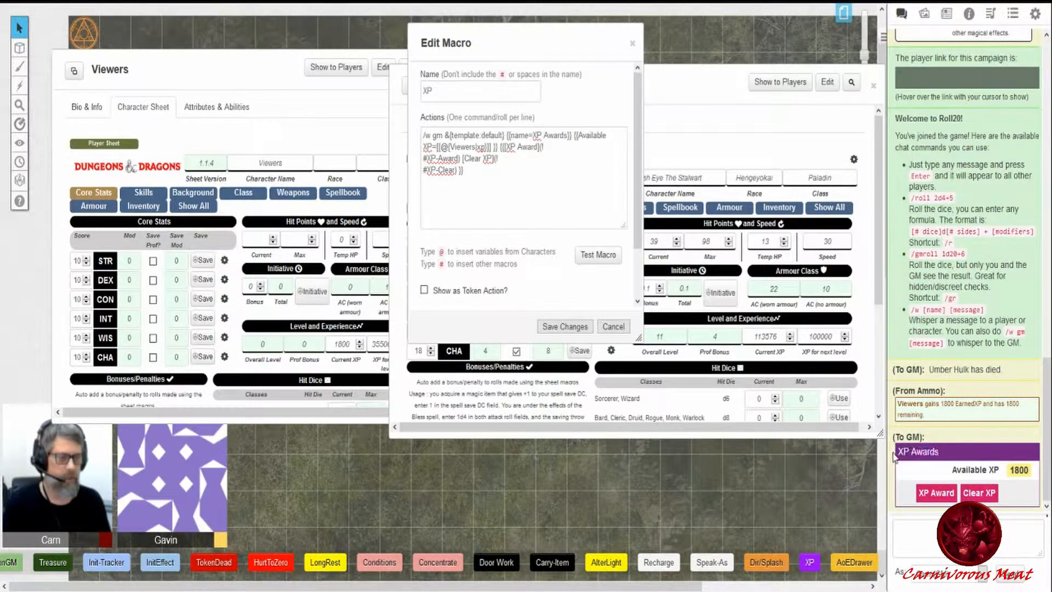
pyautogui.moveTo(578, 135); pyautogui.dragTo(431, 147)
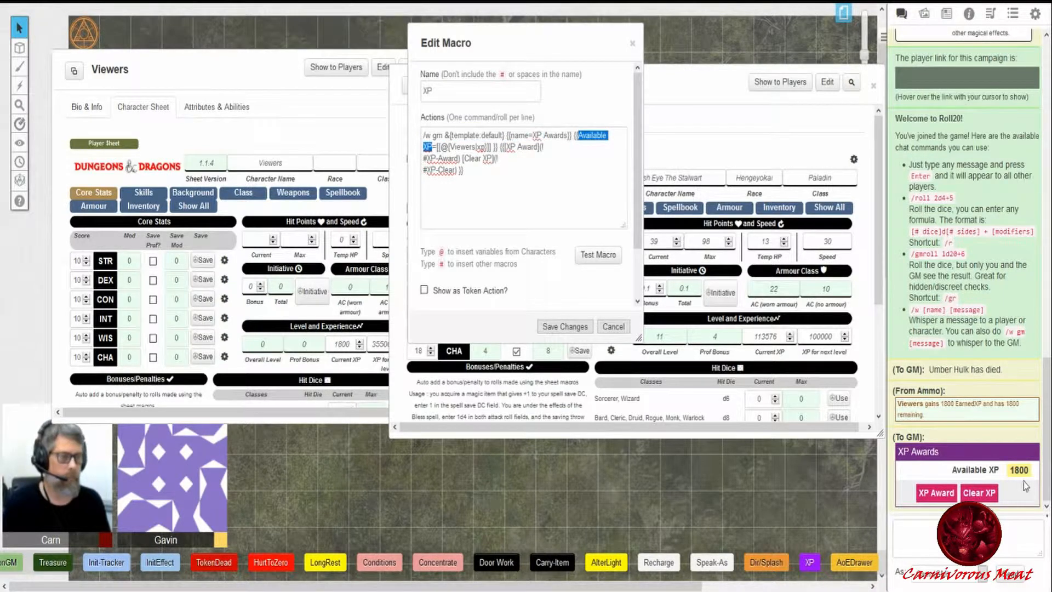
pyautogui.click(502, 189)
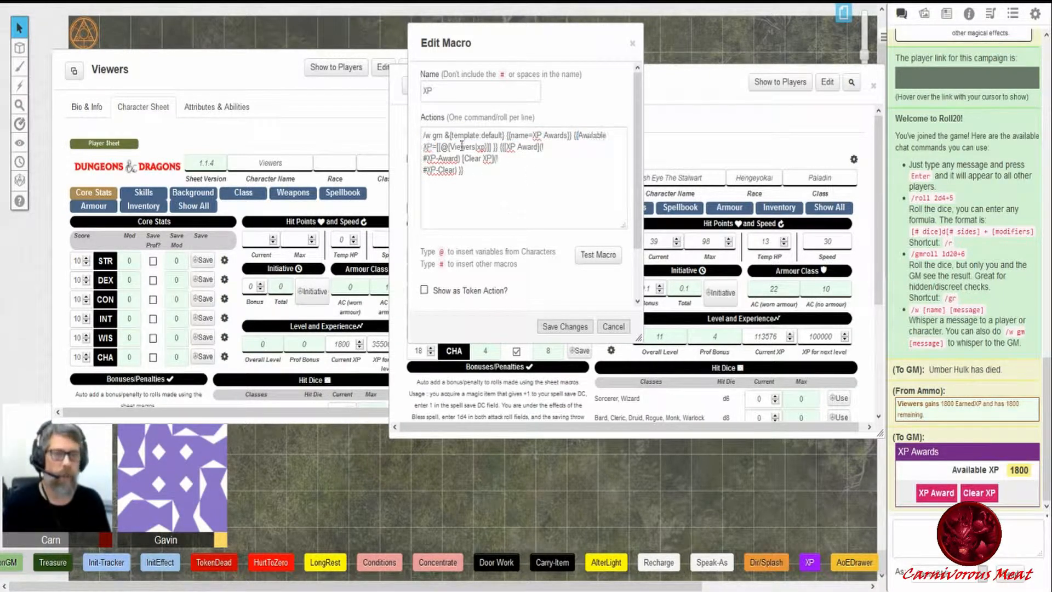
pyautogui.moveTo(438, 147); pyautogui.dragTo(483, 147)
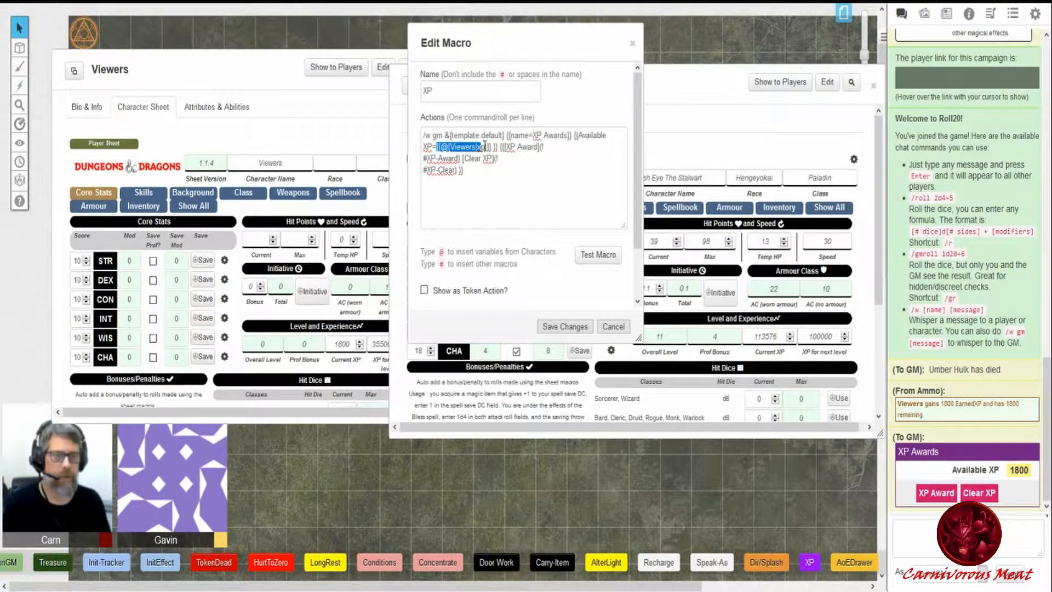
pyautogui.click(447, 147)
pyautogui.moveTo(437, 147); pyautogui.dragTo(490, 147)
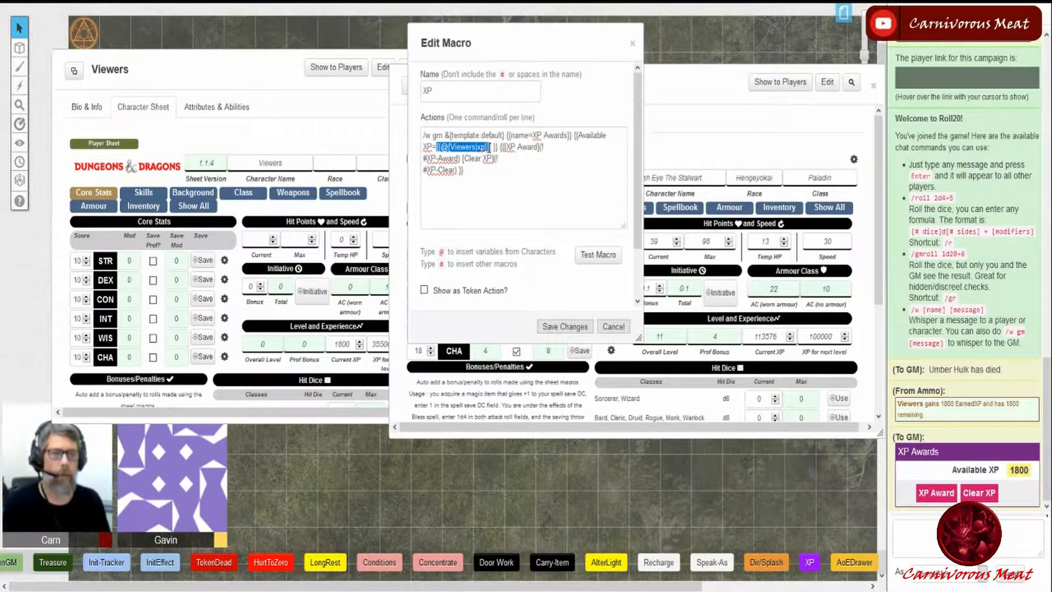
pyautogui.click(499, 193)
# - Locate the XP-Award and XP-Clear macros in the macro list and match them to the XP macro's button commands
pyautogui.moveTo(1027, 477)
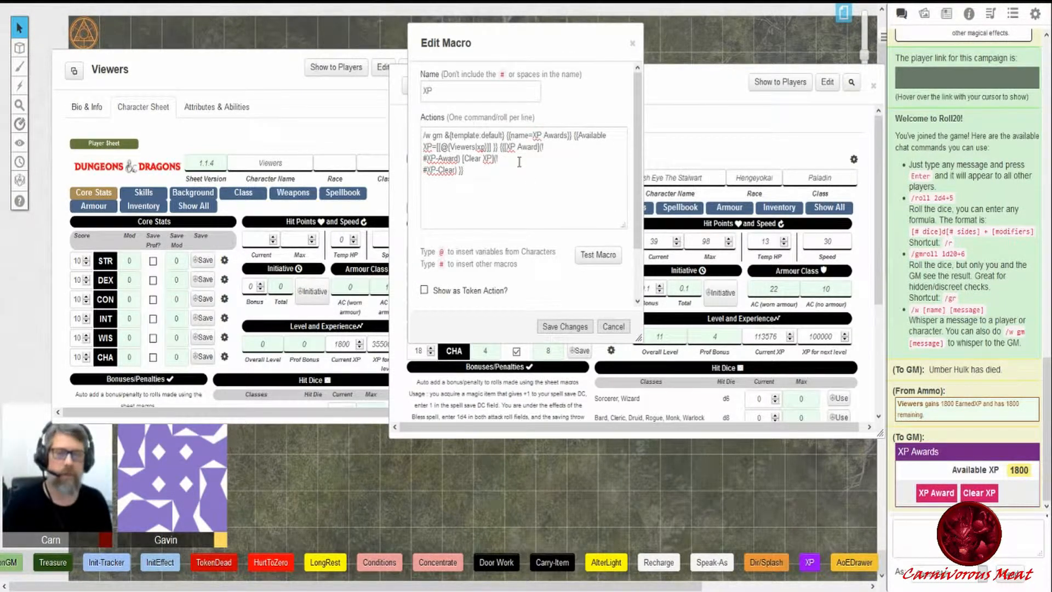
pyautogui.click(1013, 17)
pyautogui.scroll(-10, 973, 181)
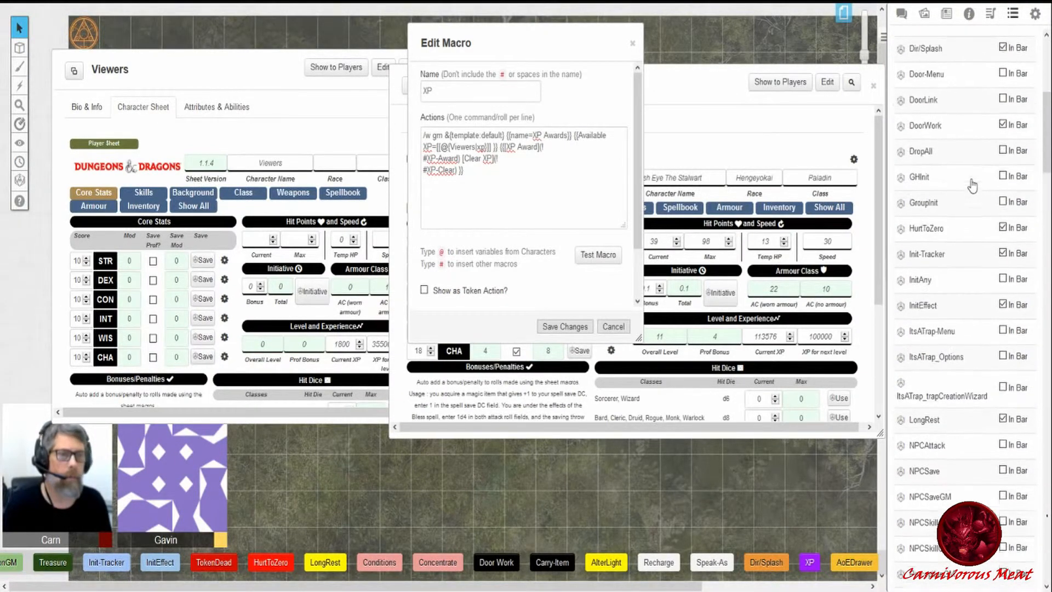
pyautogui.scroll(-10, 972, 186)
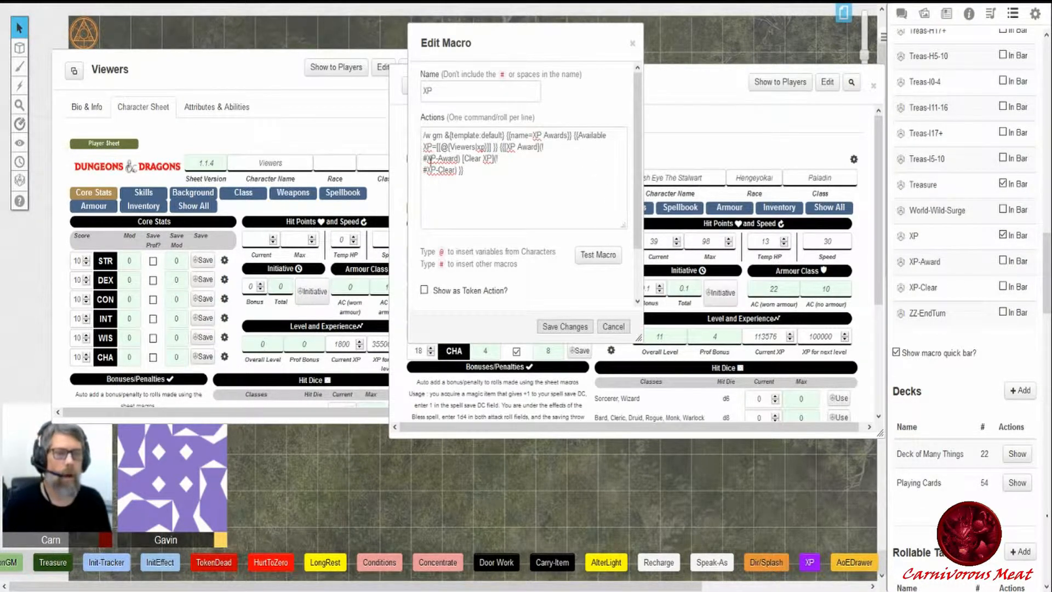
pyautogui.moveTo(428, 172); pyautogui.dragTo(462, 159)
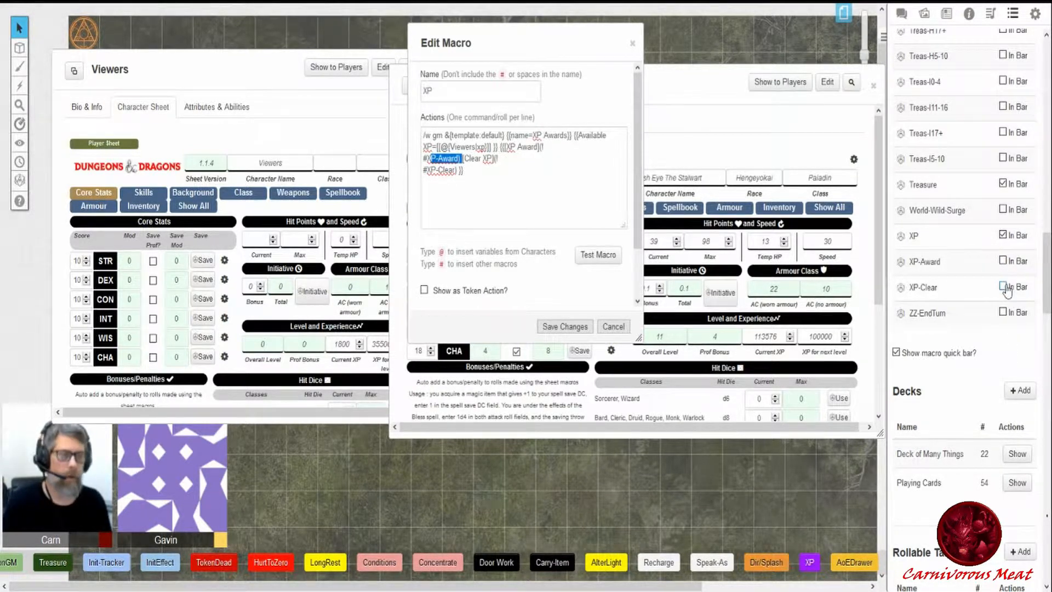
pyautogui.click(556, 199)
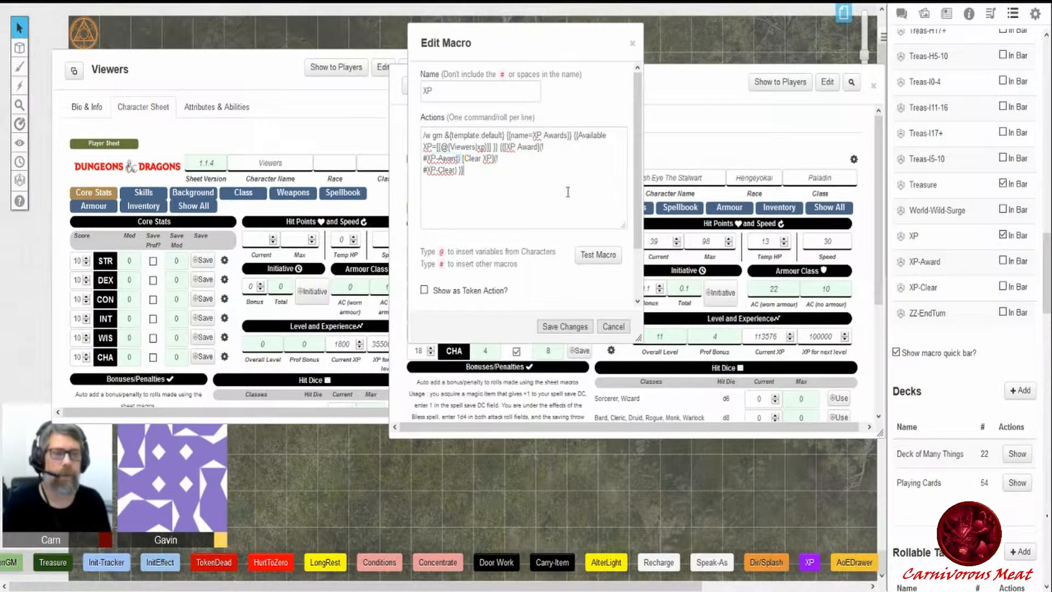
pyautogui.doubleClick(500, 147)
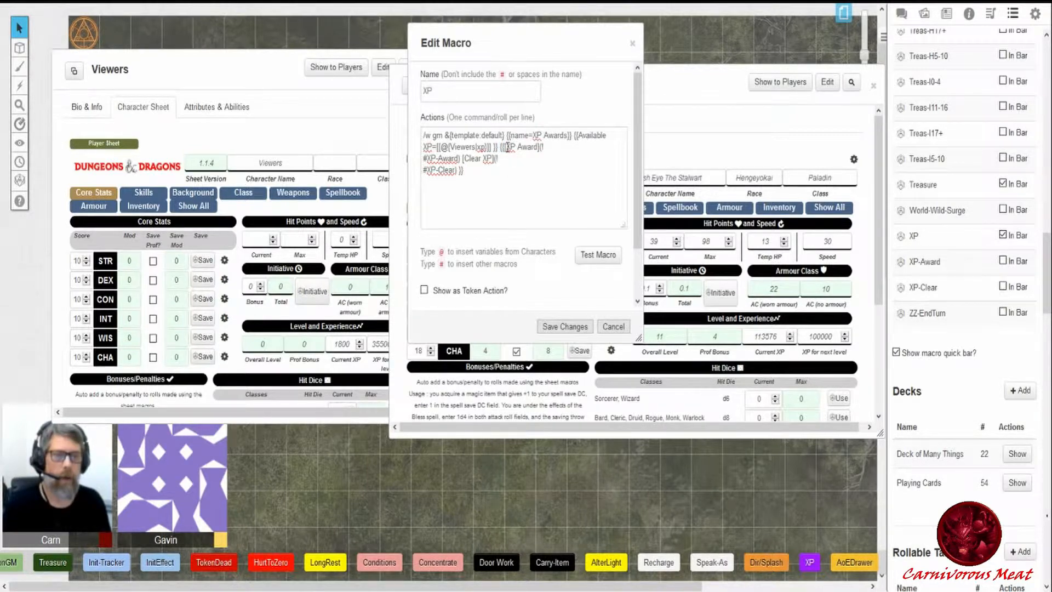
pyautogui.moveTo(508, 147); pyautogui.dragTo(536, 146)
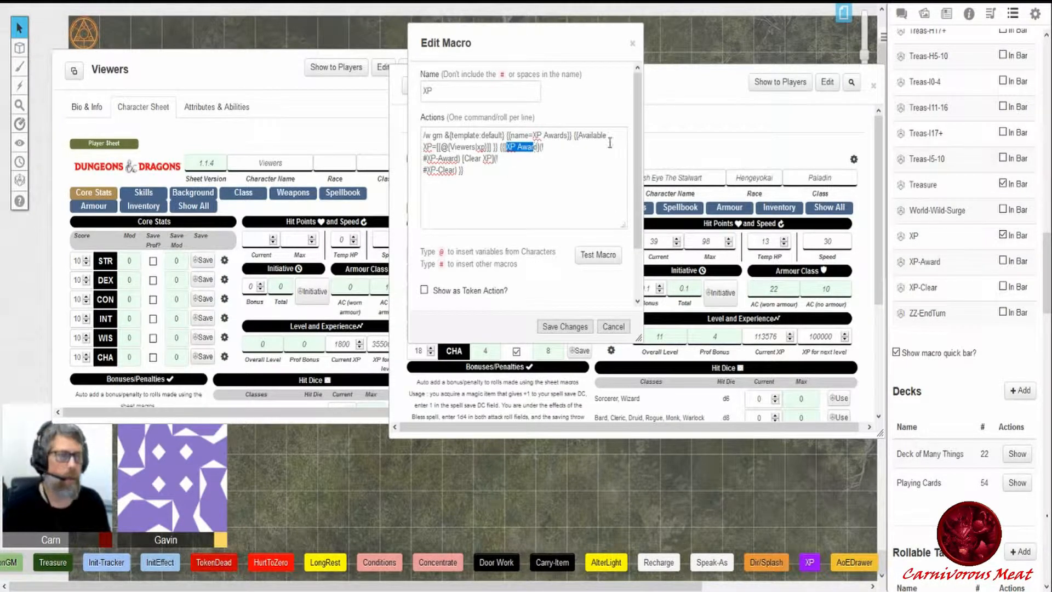
pyautogui.click(901, 13)
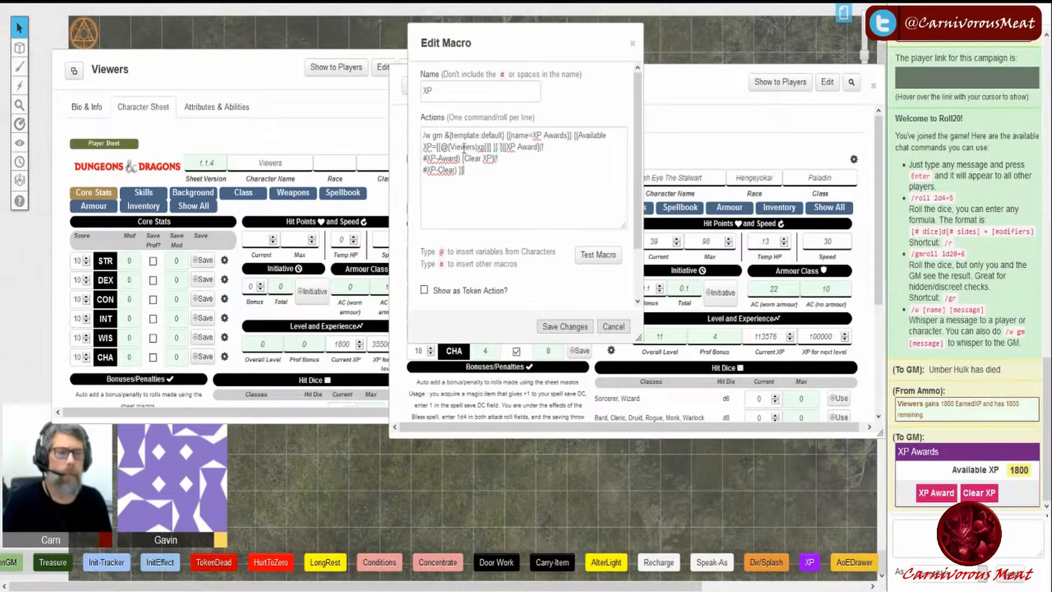
pyautogui.moveTo(426, 158); pyautogui.dragTo(459, 159)
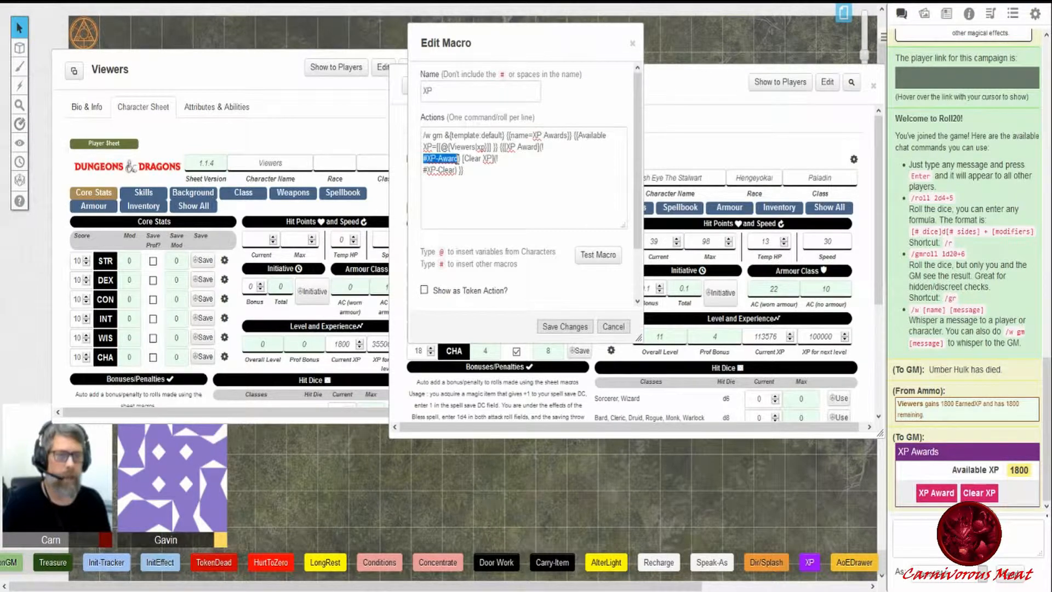
pyautogui.click(1011, 15)
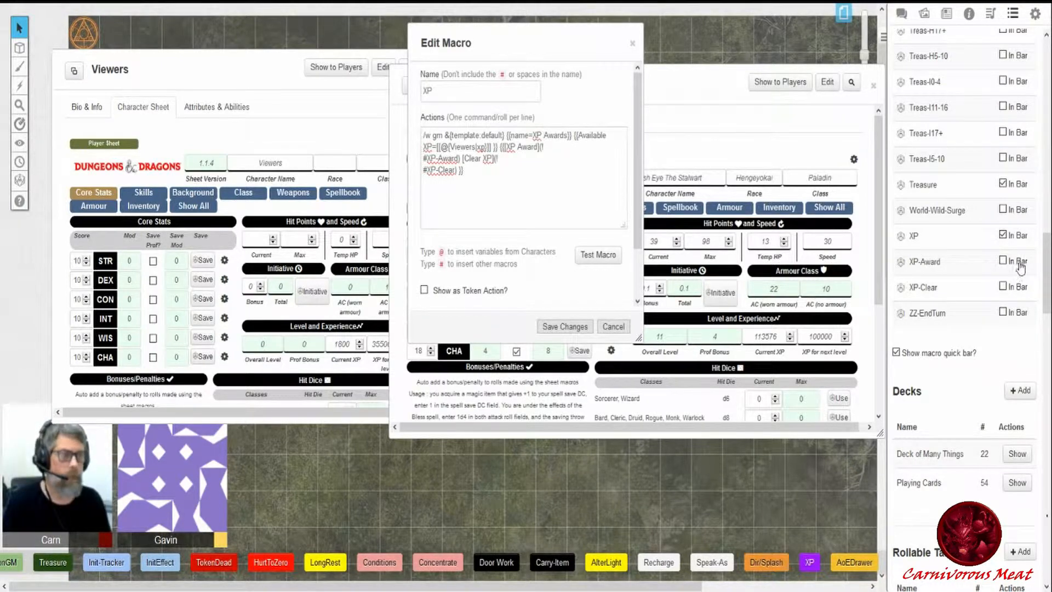
# - Open the XP-Award macro in a second editor and examine its !wammo award command beside the XP macro
pyautogui.click(925, 263)
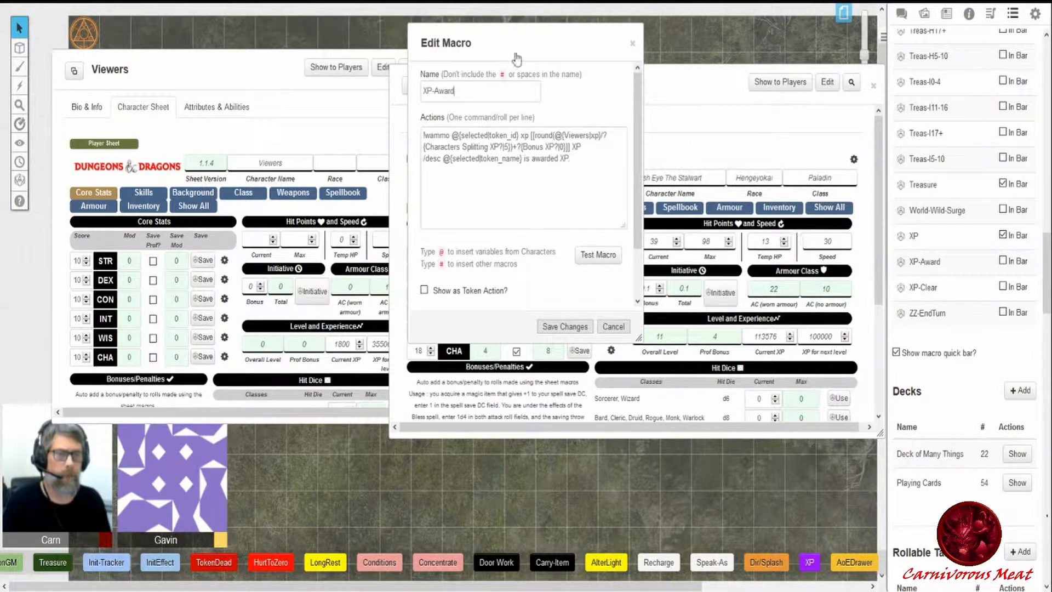
pyautogui.moveTo(539, 46); pyautogui.dragTo(259, 115)
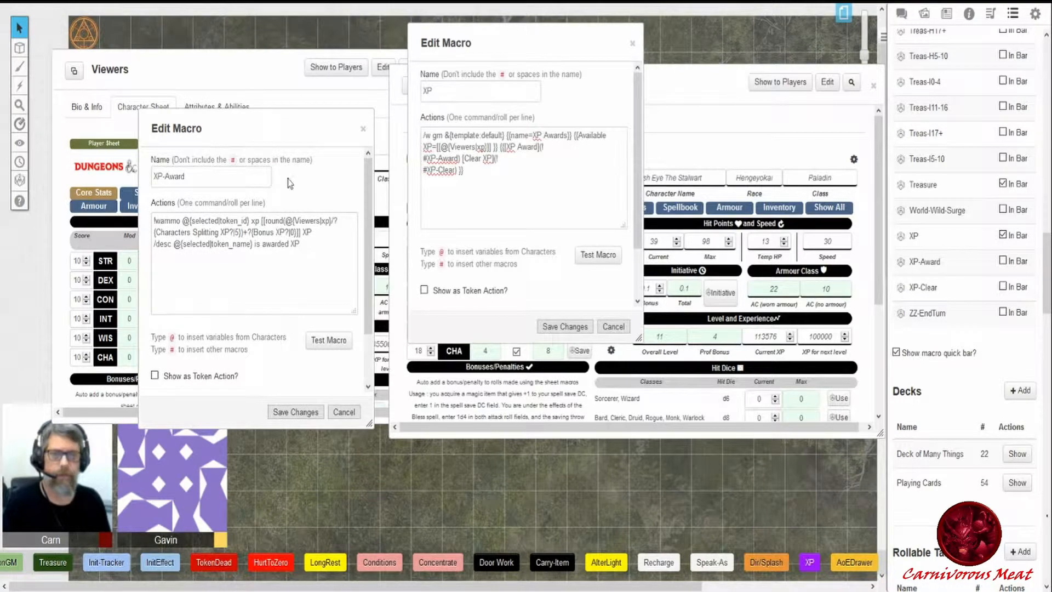
pyautogui.moveTo(489, 40); pyautogui.dragTo(959, 21)
pyautogui.click(901, 12)
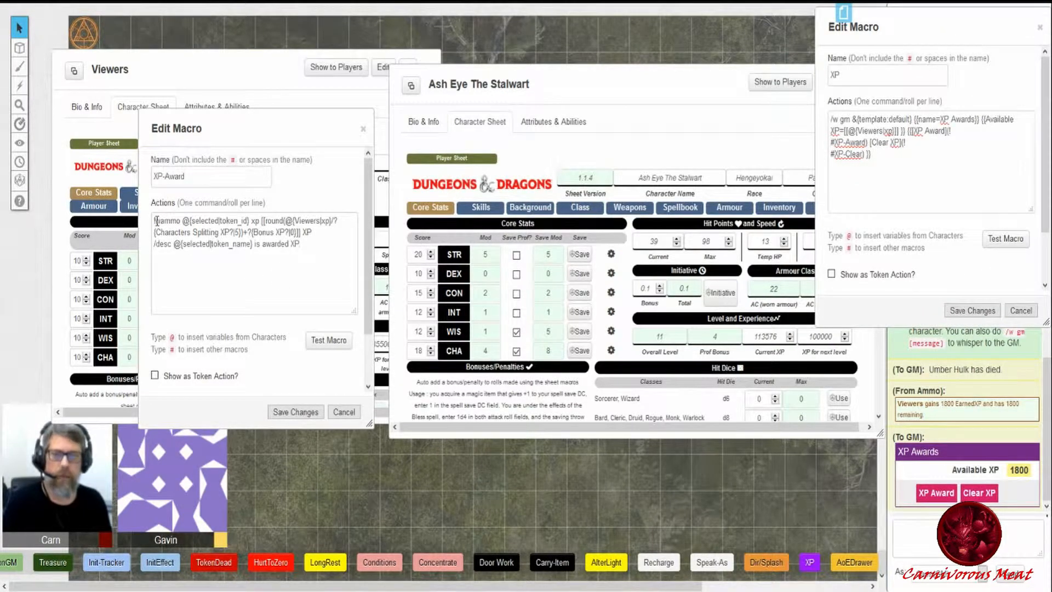
pyautogui.moveTo(154, 220); pyautogui.dragTo(191, 221)
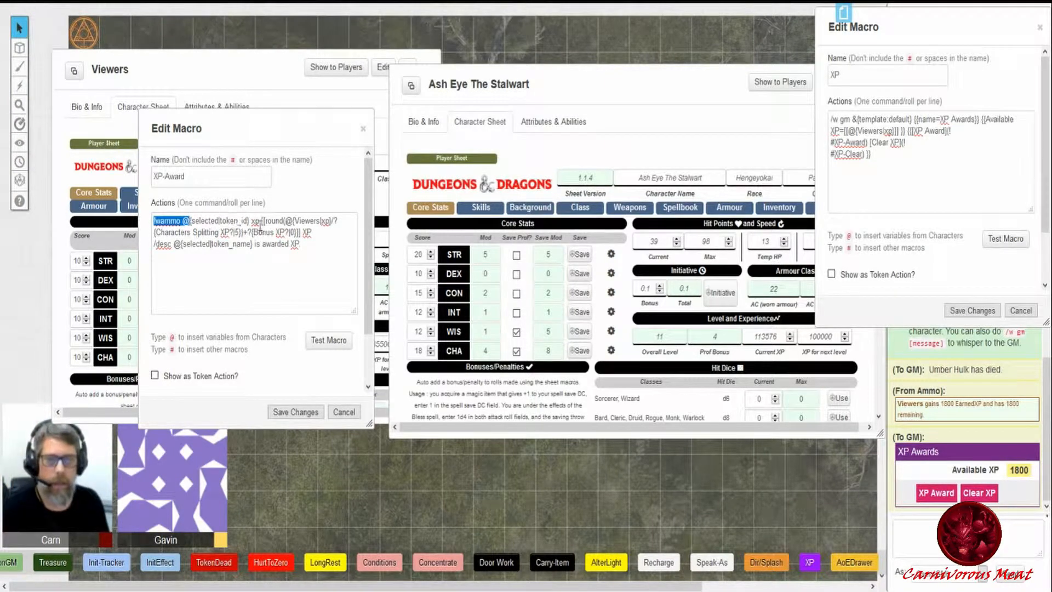
pyautogui.moveTo(575, 75); pyautogui.dragTo(569, 176)
pyautogui.moveTo(945, 48); pyautogui.dragTo(919, 190)
pyautogui.click(947, 13)
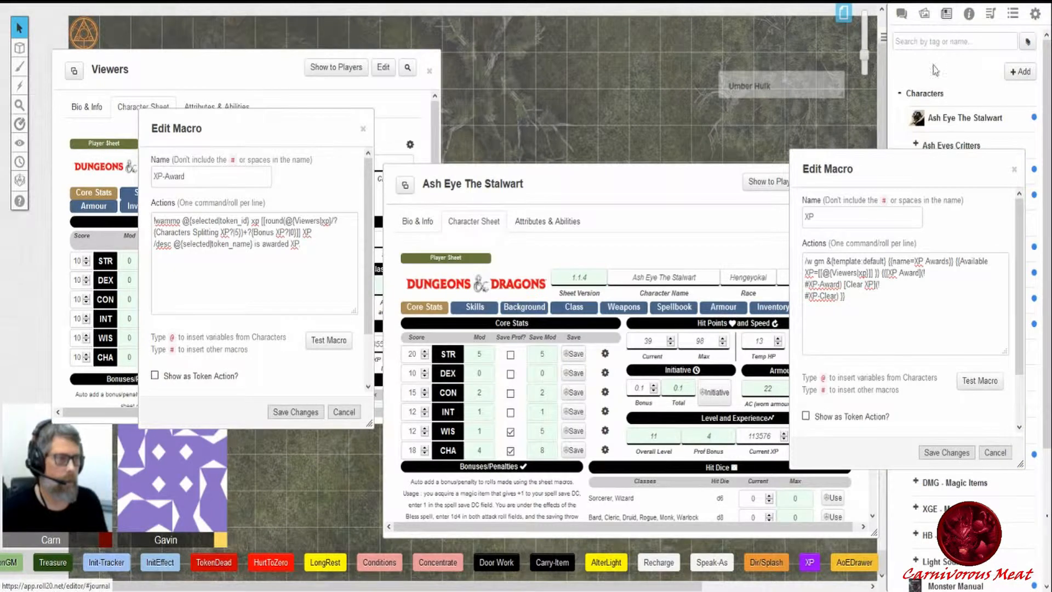
# - Collapse the XP macro editor, reposition the Ash Eye The Stalwart sheet, and select the Ash Eye token on the map
pyautogui.moveTo(948, 123); pyautogui.dragTo(592, 114)
pyautogui.moveTo(521, 100); pyautogui.dragTo(583, 115)
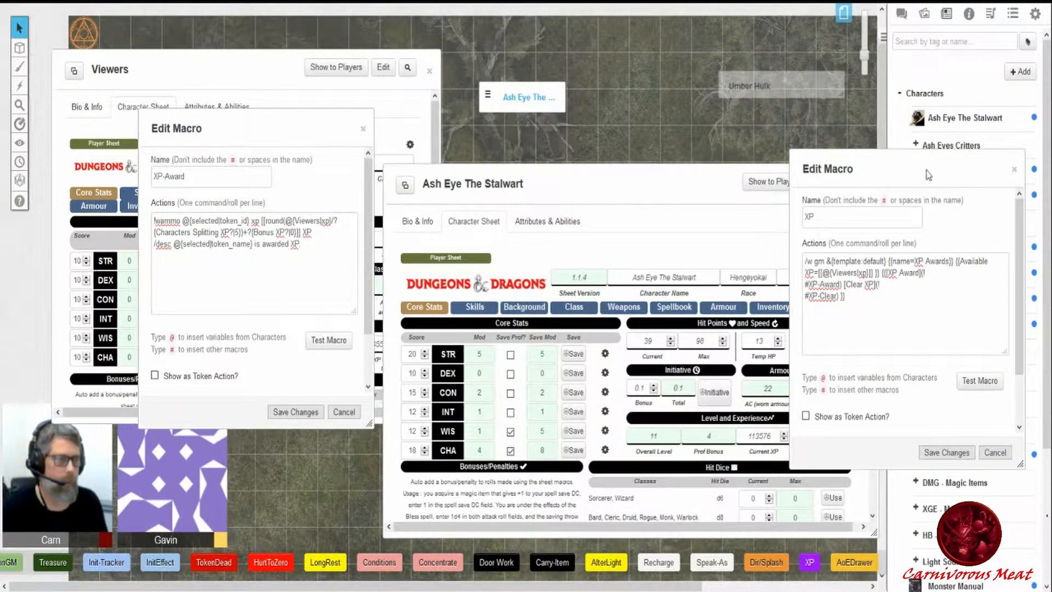
pyautogui.doubleClick(861, 167)
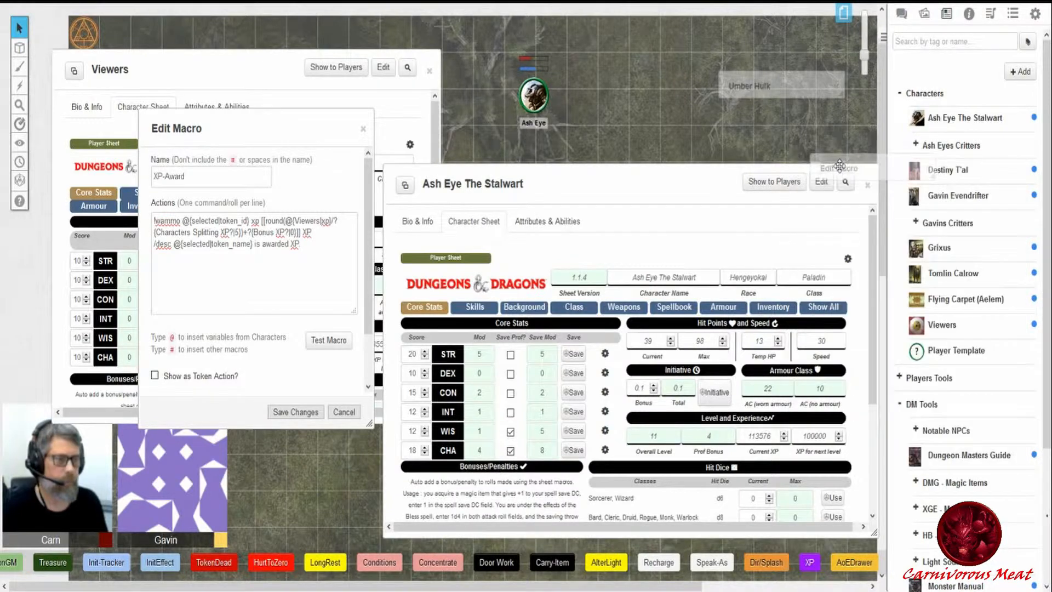
pyautogui.moveTo(546, 175); pyautogui.dragTo(684, 193)
pyautogui.click(540, 109)
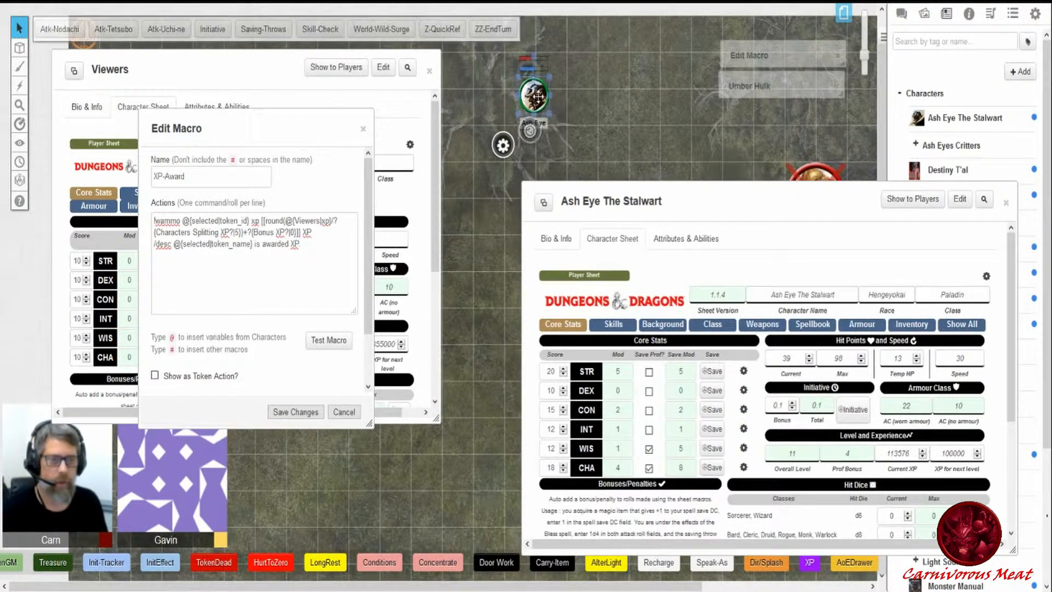
# - Examine the XP-Award command's selected token id, rounded Viewers xp, Characters Splitting XP and Bonus XP queries, and desc line
pyautogui.moveTo(193, 219); pyautogui.dragTo(256, 223)
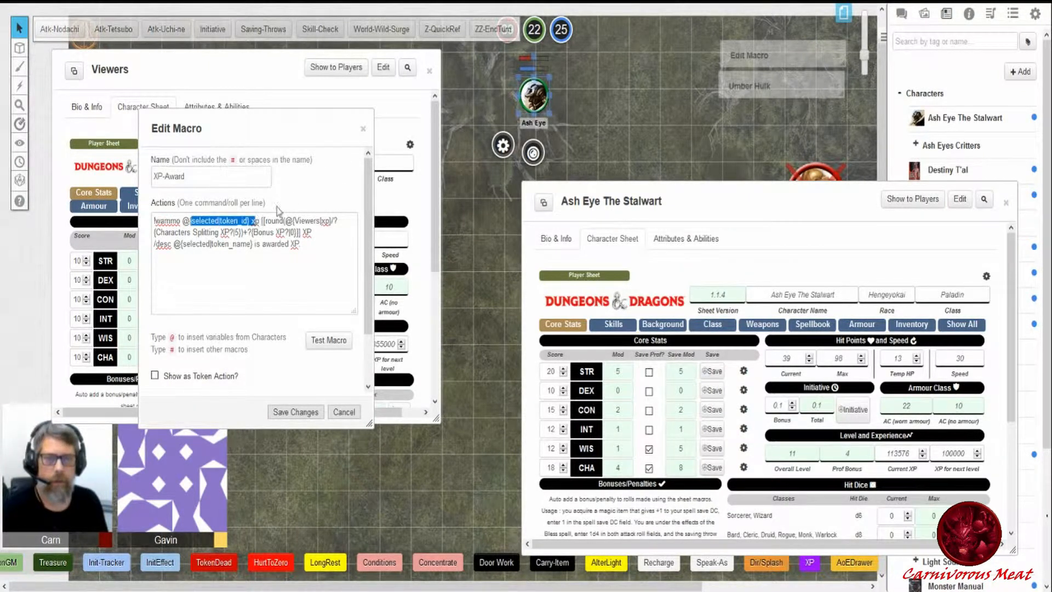
pyautogui.click(256, 221)
pyautogui.moveTo(192, 221)
pyautogui.mouseDown()
pyautogui.moveTo(256, 219)
pyautogui.moveTo(190, 221)
pyautogui.mouseUp()
pyautogui.click(256, 221)
pyautogui.click(283, 198)
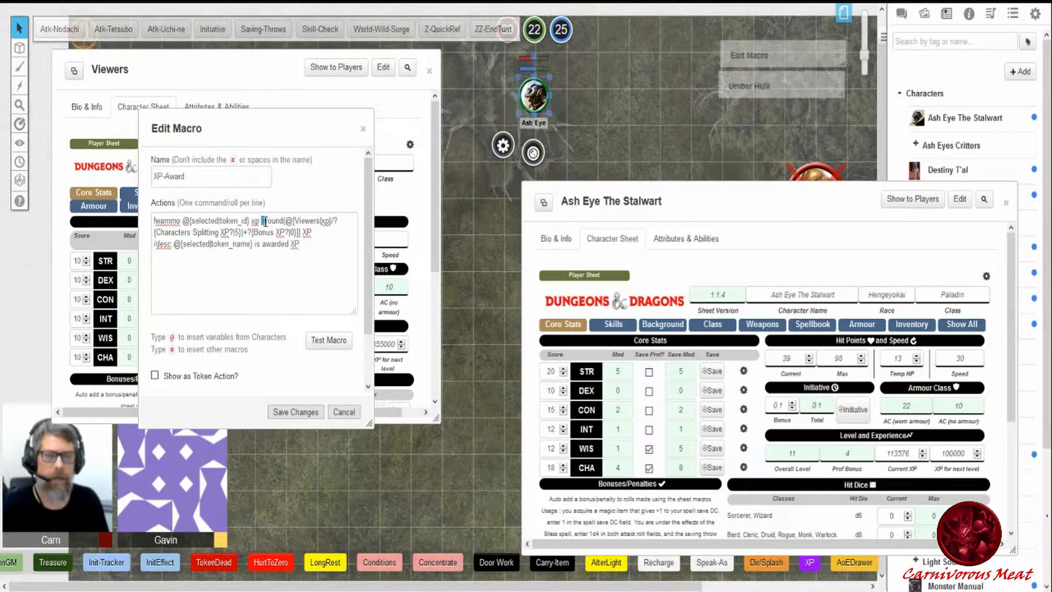
pyautogui.doubleClick(273, 220)
pyautogui.click(288, 221)
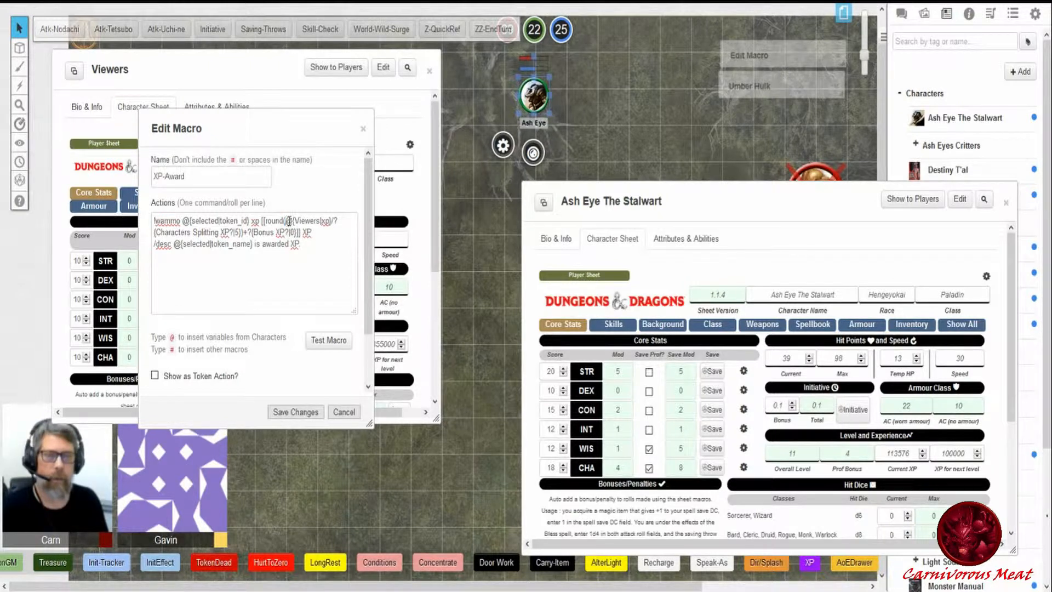
pyautogui.moveTo(330, 220); pyautogui.dragTo(295, 222)
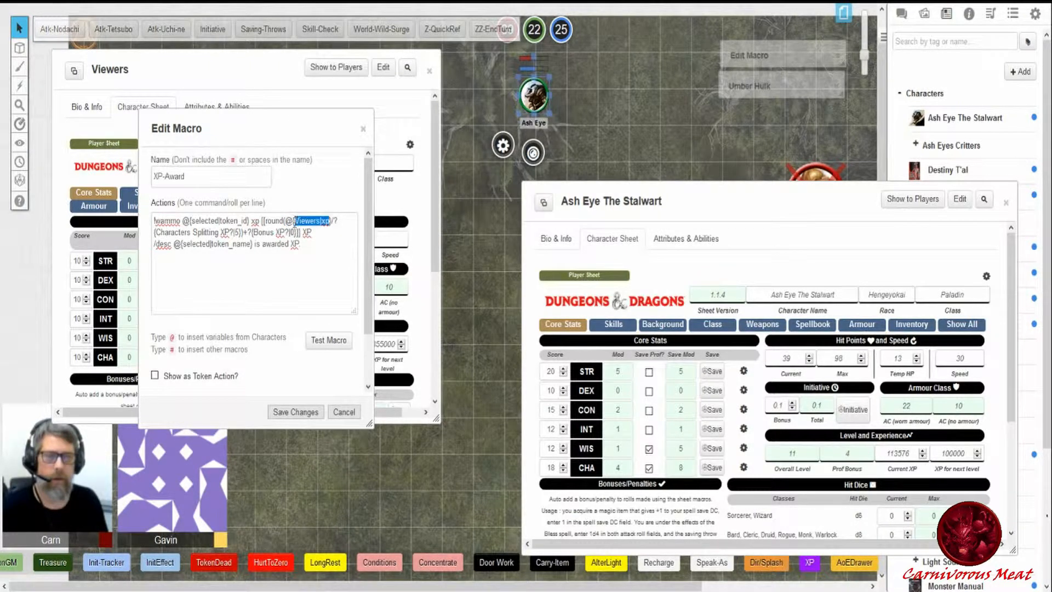
pyautogui.moveTo(638, 202); pyautogui.dragTo(570, 203)
pyautogui.click(902, 13)
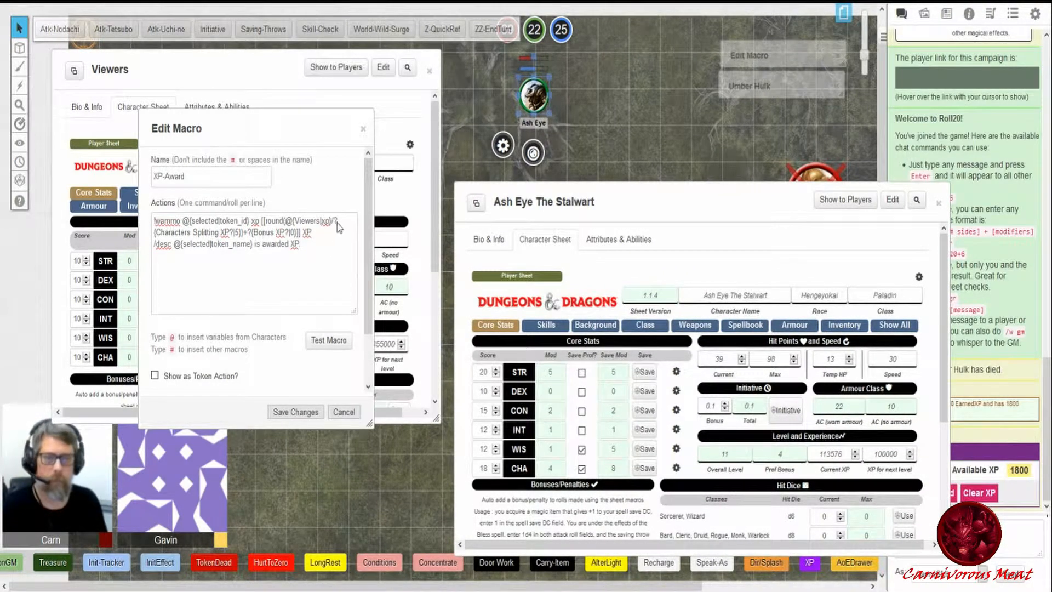
pyautogui.moveTo(334, 221); pyautogui.dragTo(344, 219)
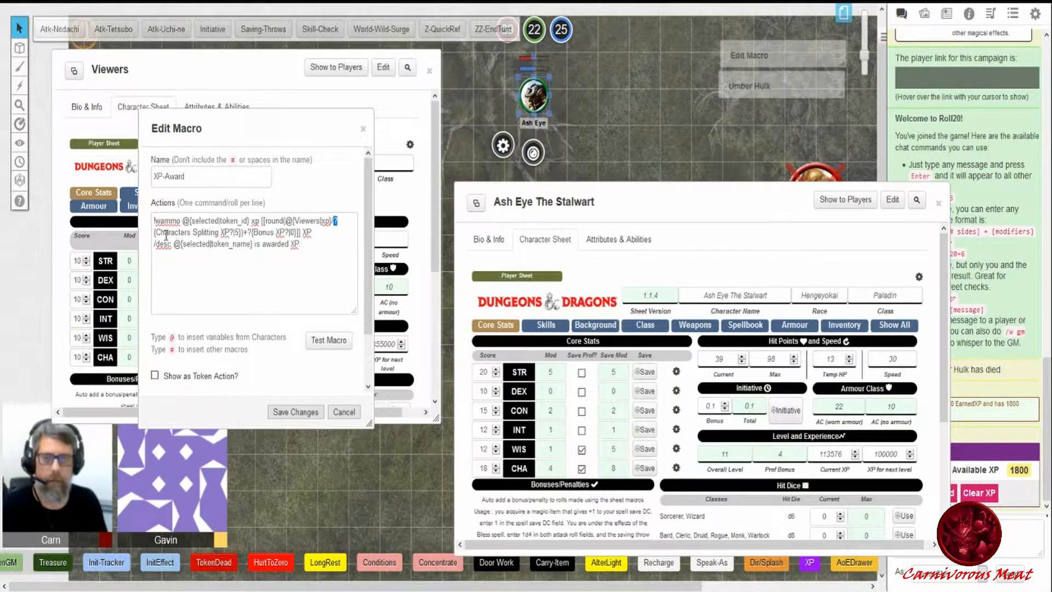
pyautogui.moveTo(156, 232); pyautogui.dragTo(231, 231)
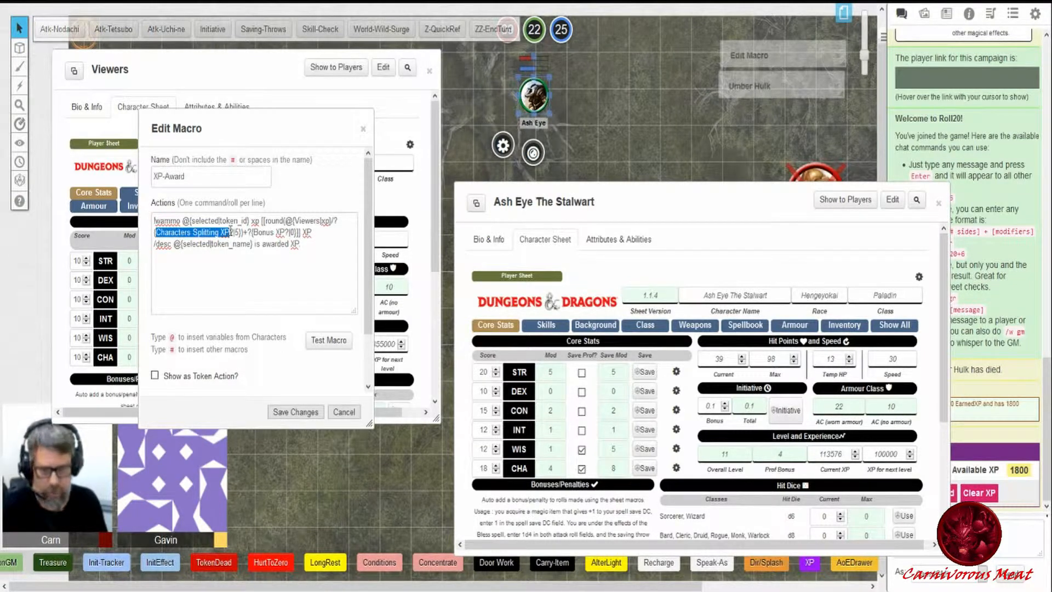
pyautogui.click(233, 232)
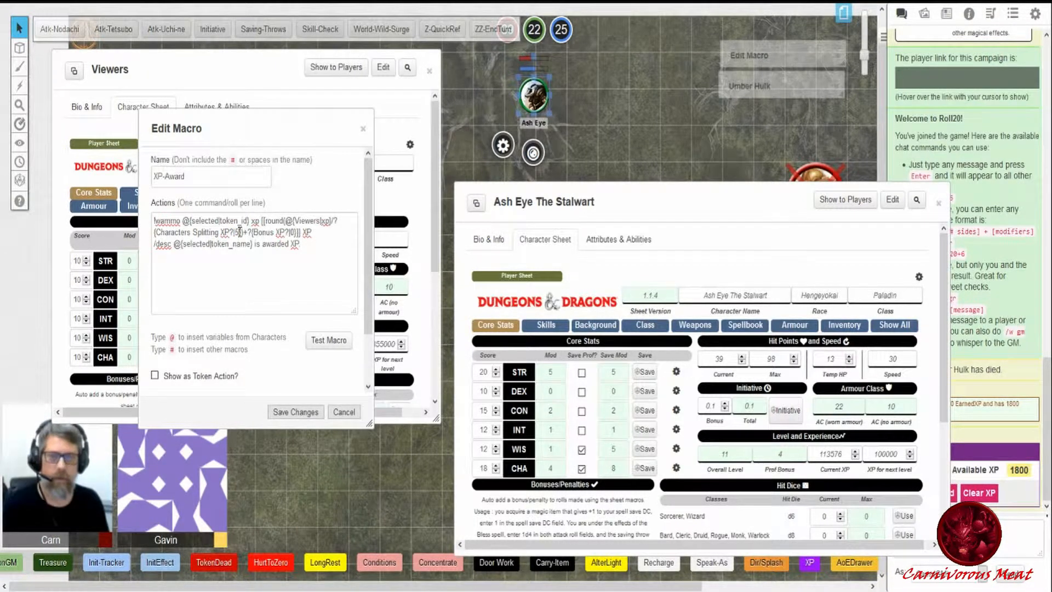
pyautogui.doubleClick(240, 232)
pyautogui.doubleClick(237, 232)
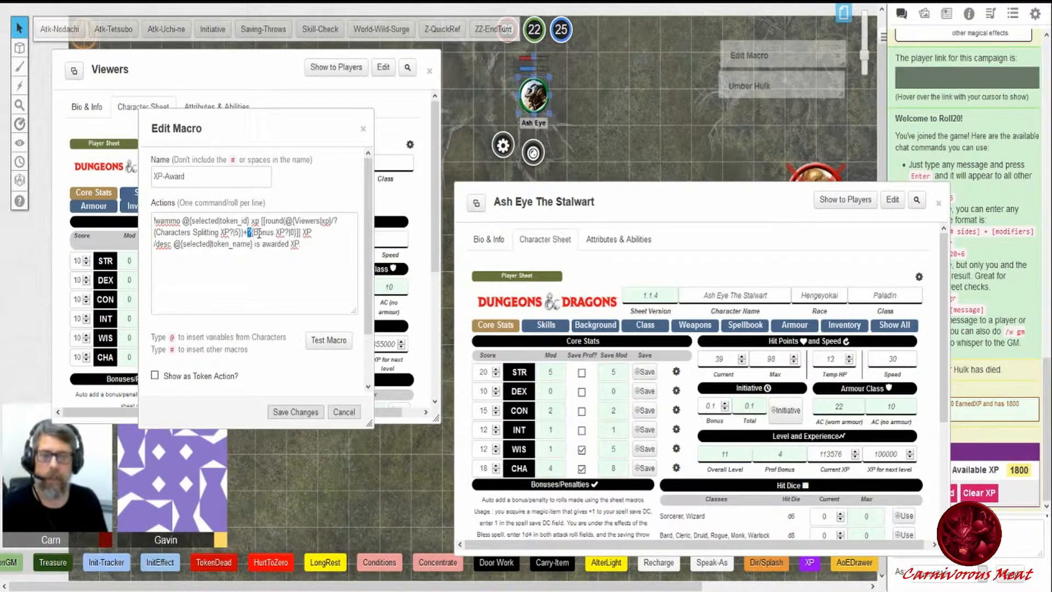
pyautogui.moveTo(254, 232); pyautogui.dragTo(286, 231)
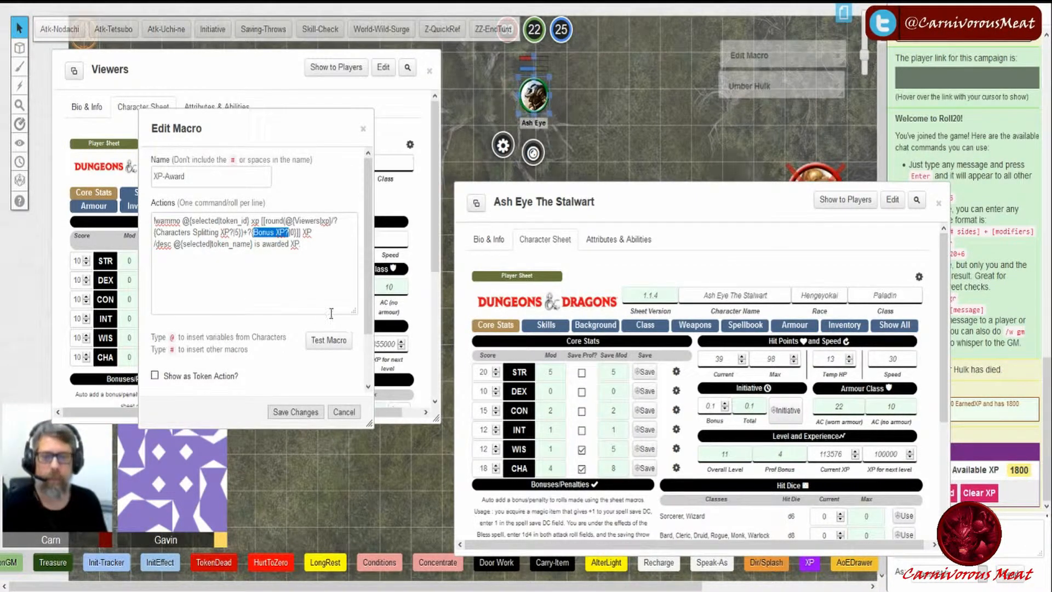
pyautogui.click(292, 231)
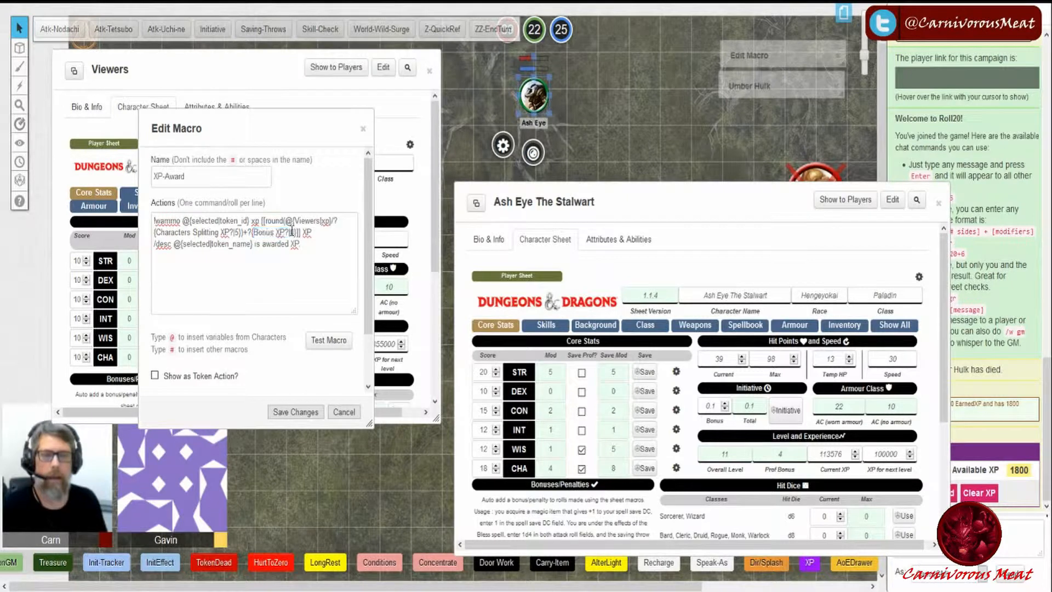
pyautogui.doubleClick(292, 232)
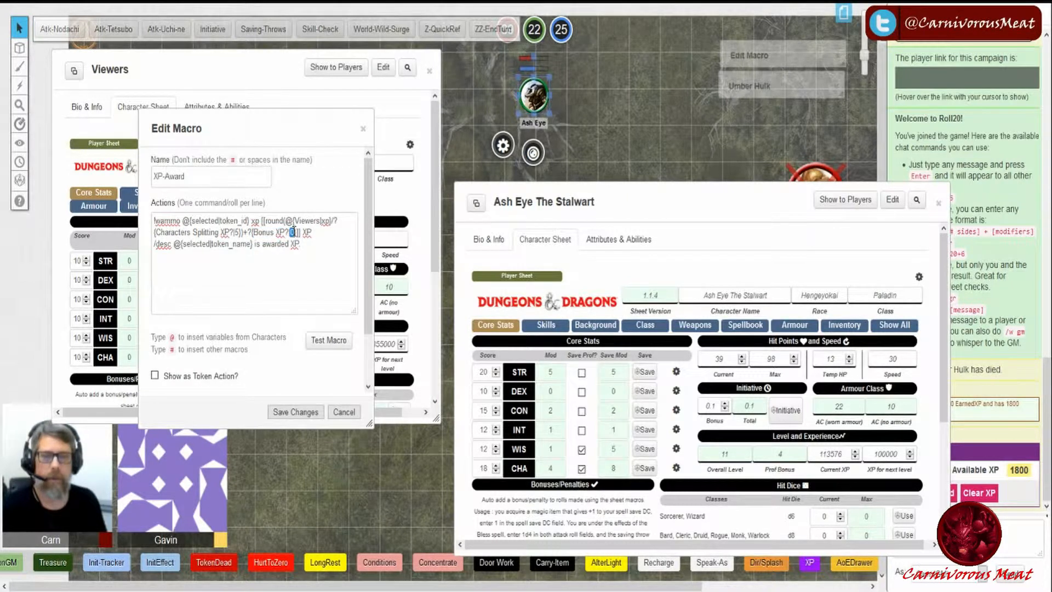
pyautogui.click(309, 293)
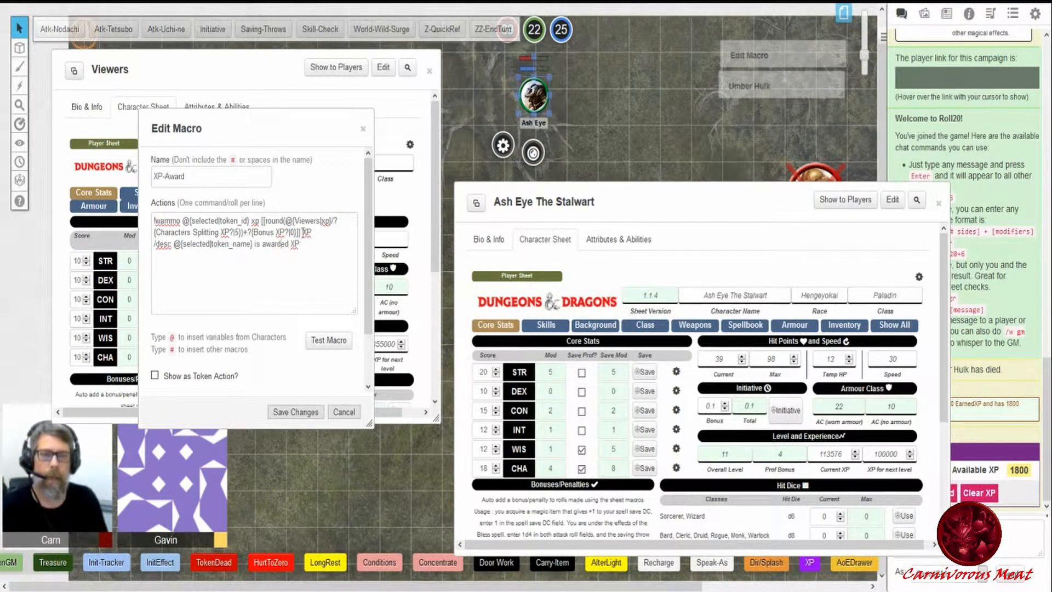
pyautogui.doubleClick(307, 232)
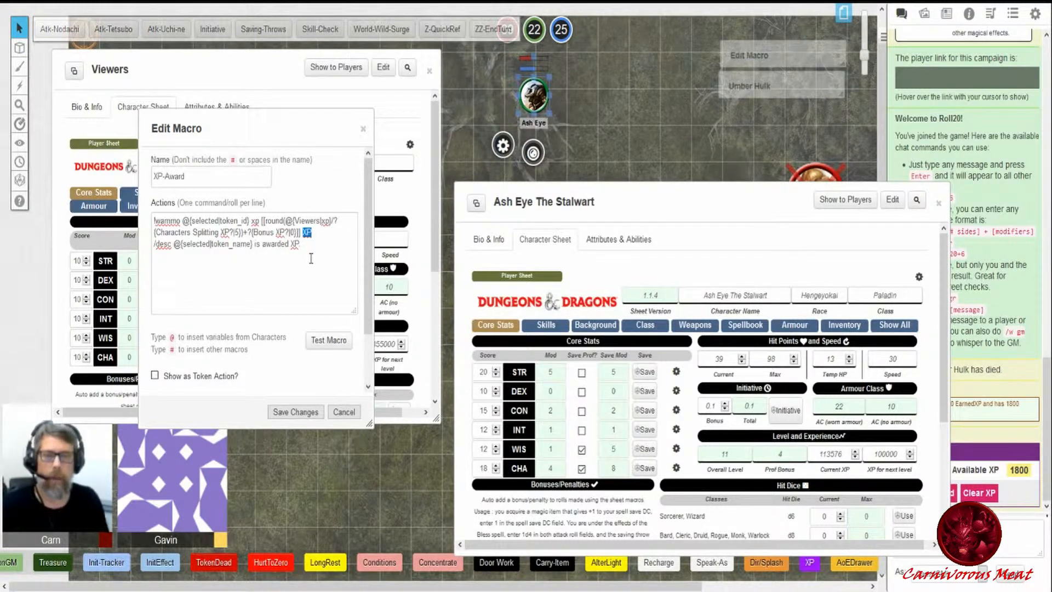
pyautogui.click(181, 250)
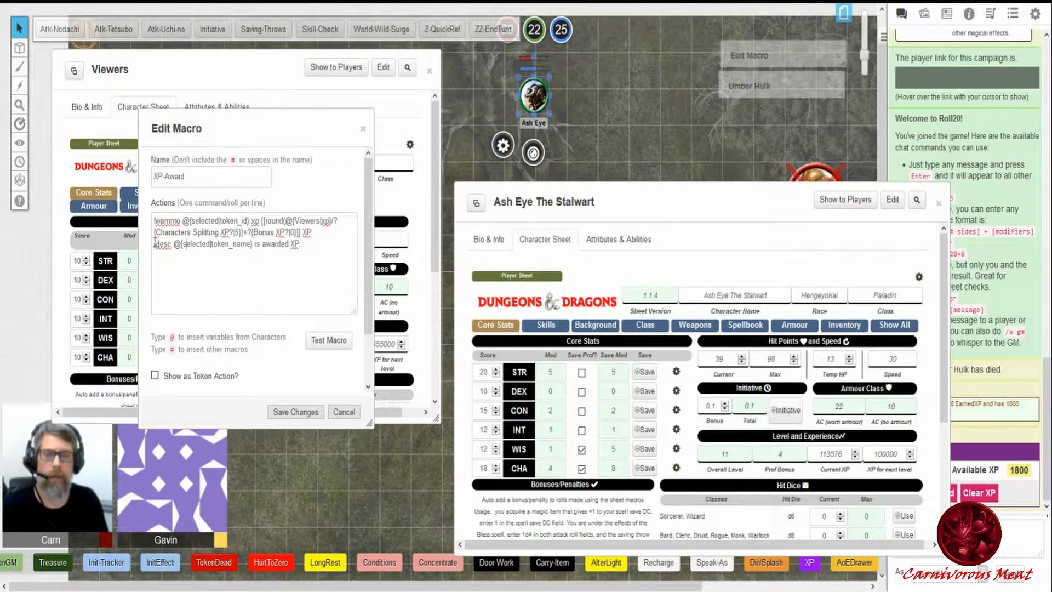
pyautogui.moveTo(154, 244); pyautogui.dragTo(171, 244)
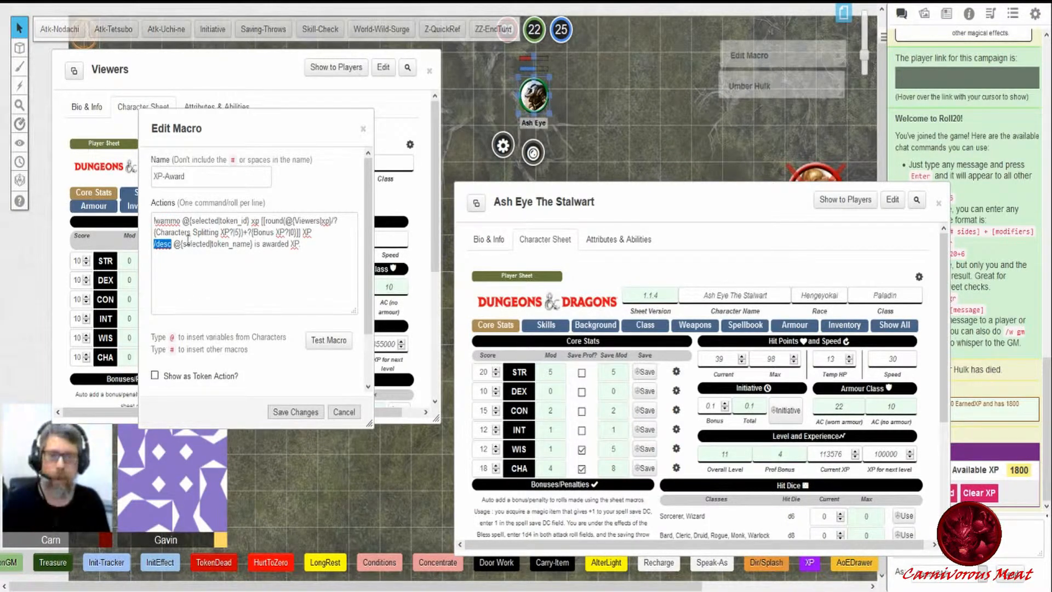
pyautogui.moveTo(174, 244); pyautogui.dragTo(258, 249)
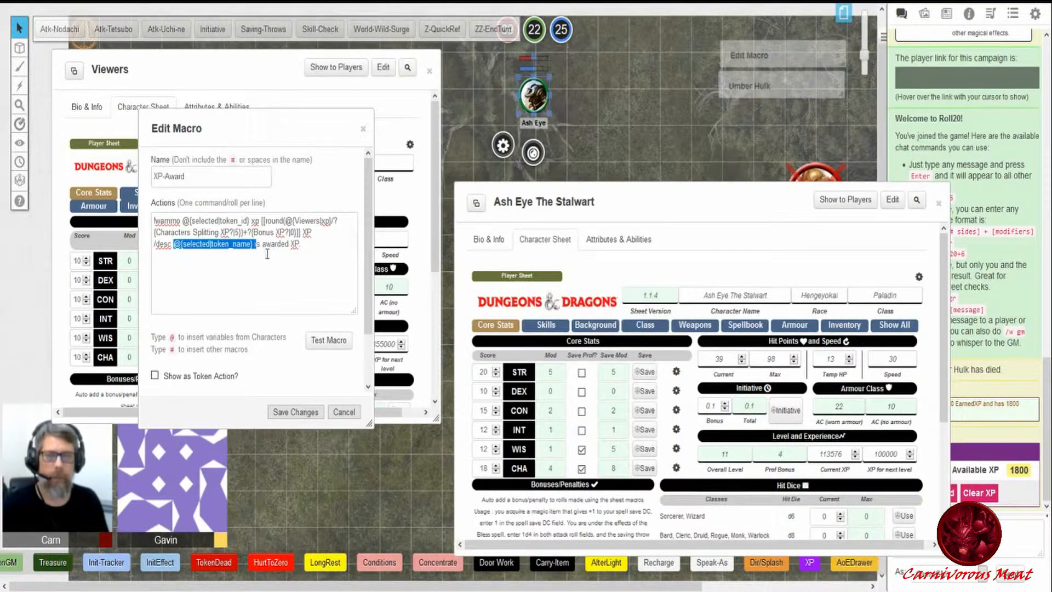
pyautogui.click(309, 251)
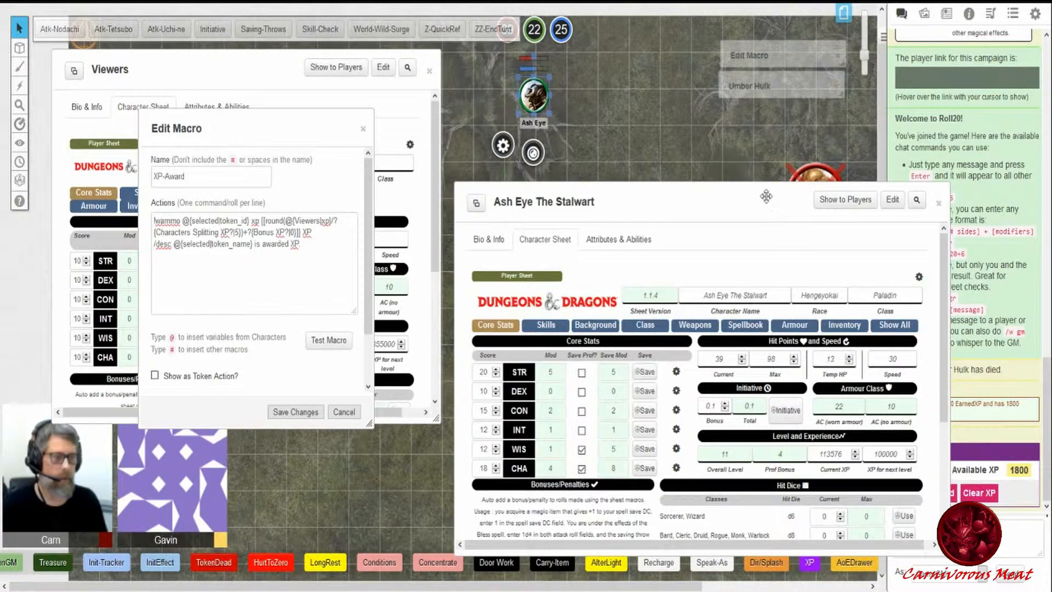
# - Roll 1800/5 in chat to work out each character's share of the XP
pyautogui.moveTo(787, 209); pyautogui.dragTo(775, 162)
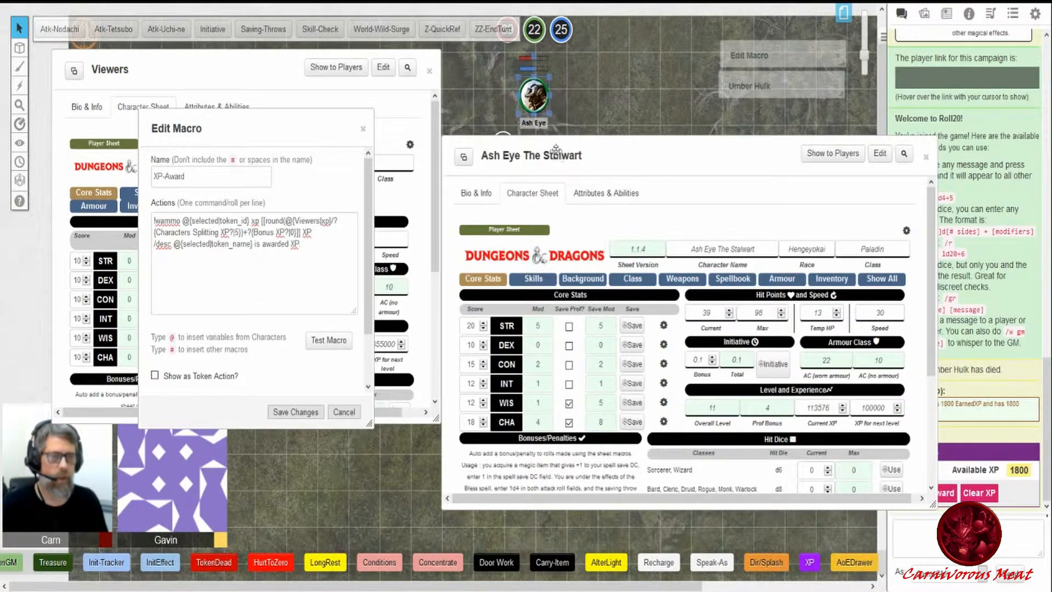
pyautogui.moveTo(557, 149); pyautogui.dragTo(493, 193)
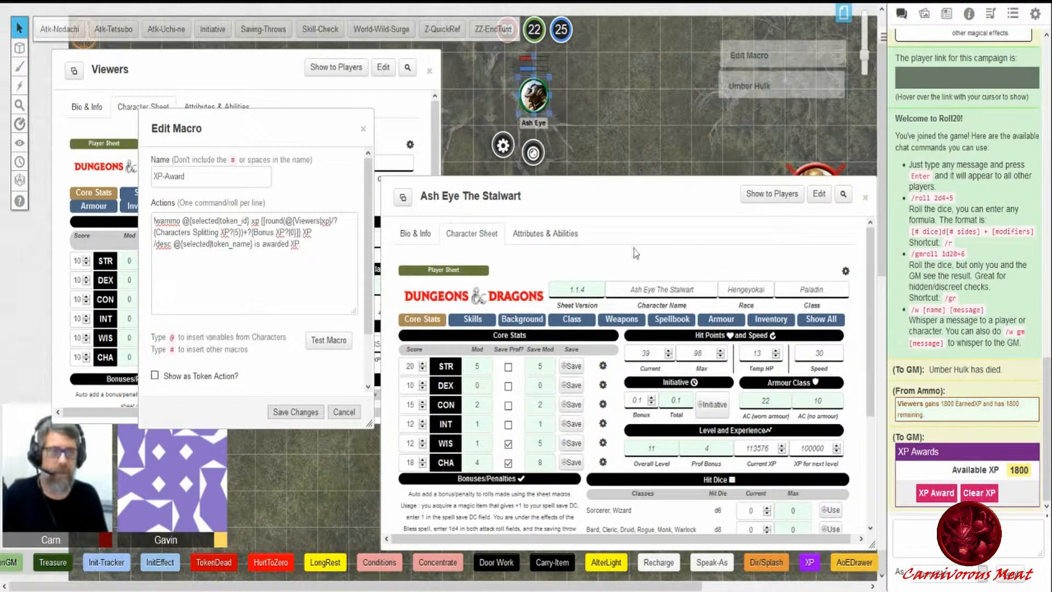
pyautogui.click(614, 127)
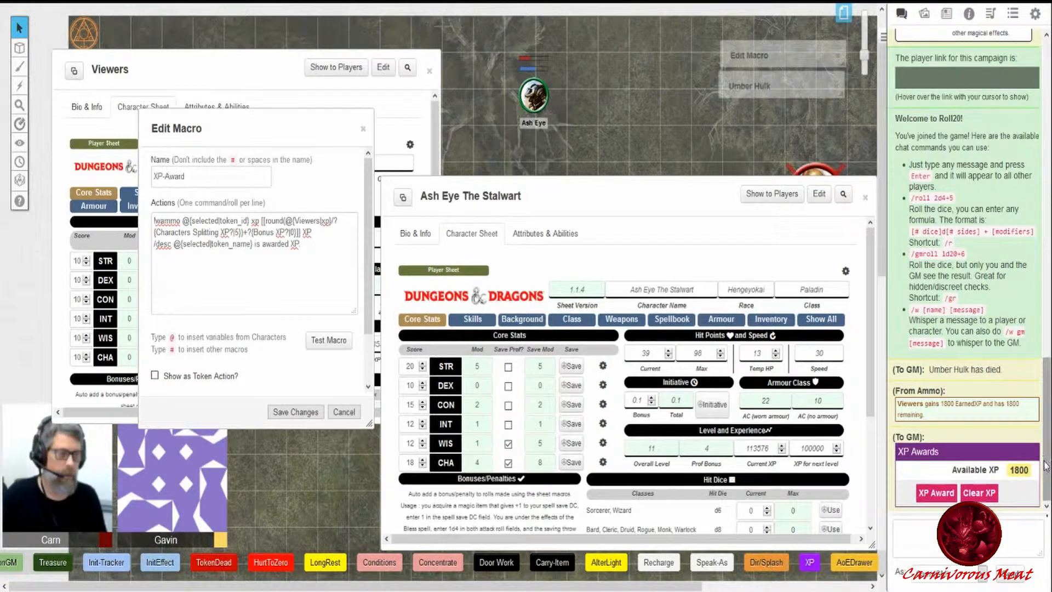
pyautogui.moveTo(1022, 475)
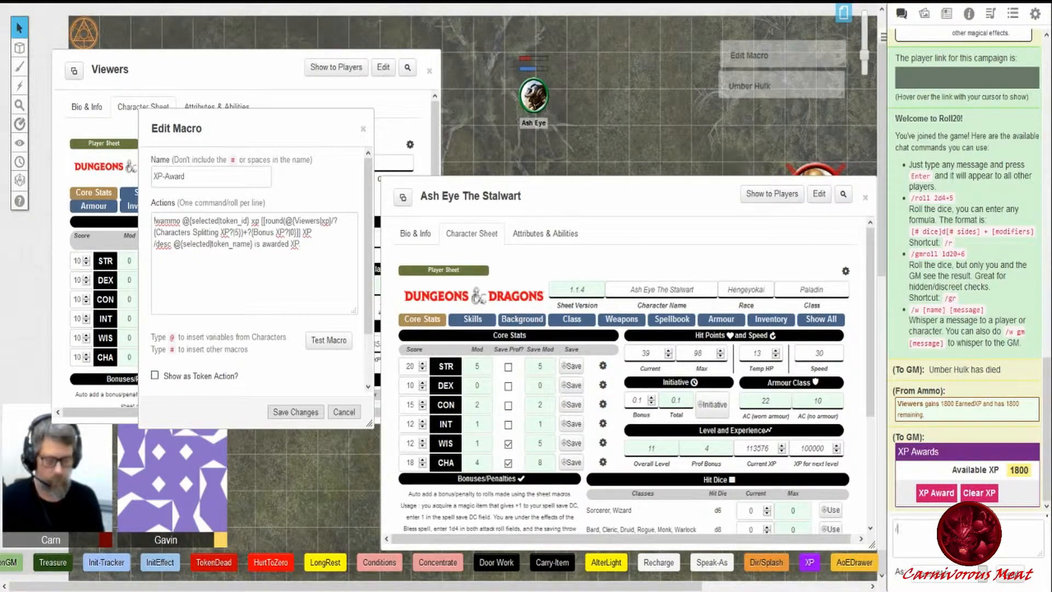
pyautogui.write('/roll 1800/5')
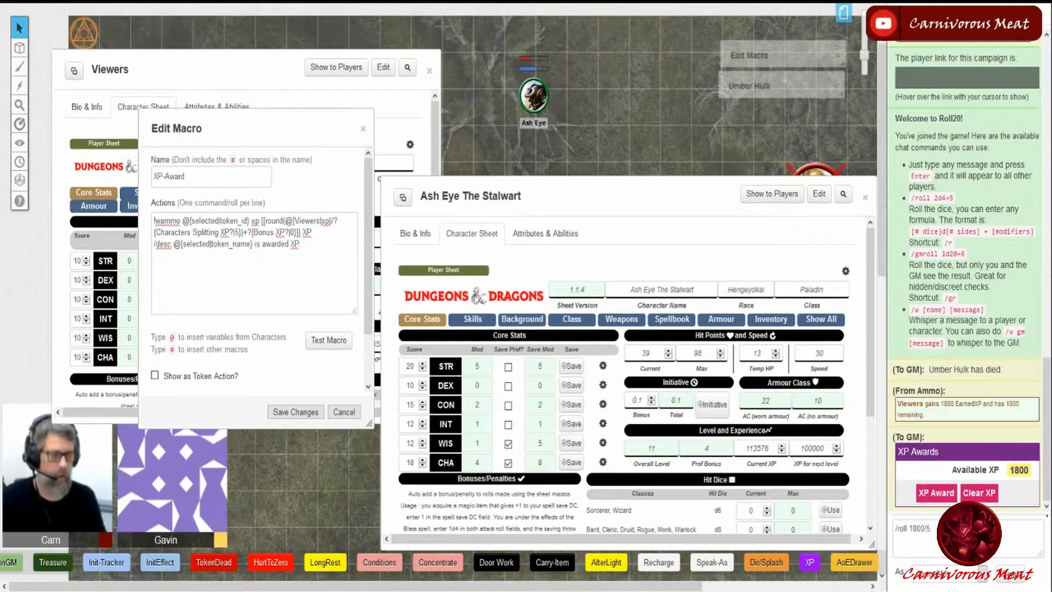
pyautogui.press('Return')
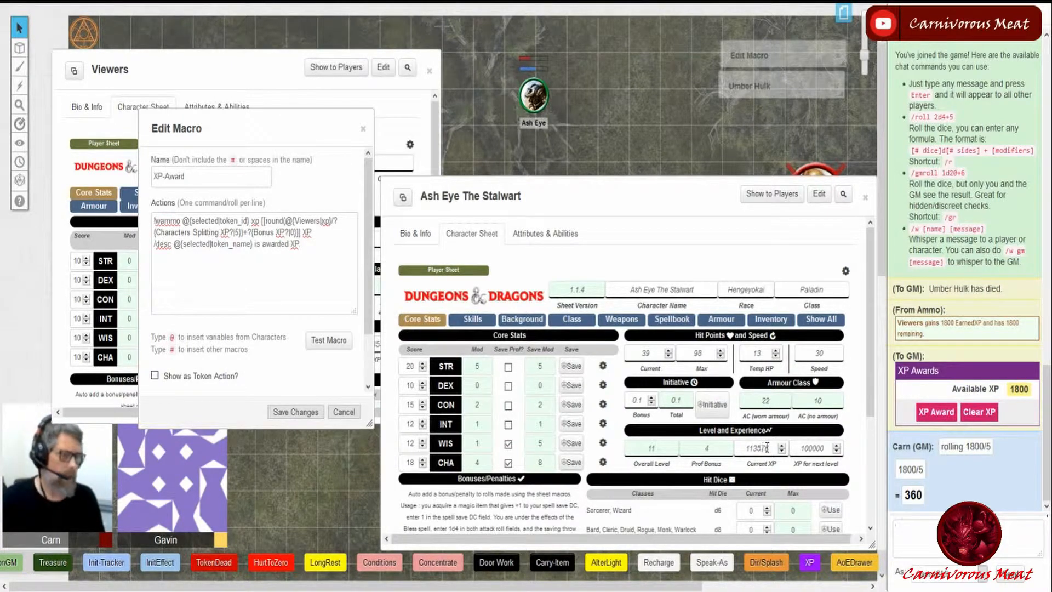
# - Close the XP-Award editor and award XP to the selected Ash Eye token with 5 characters splitting and 0 bonus XP
pyautogui.click(344, 412)
pyautogui.click(533, 96)
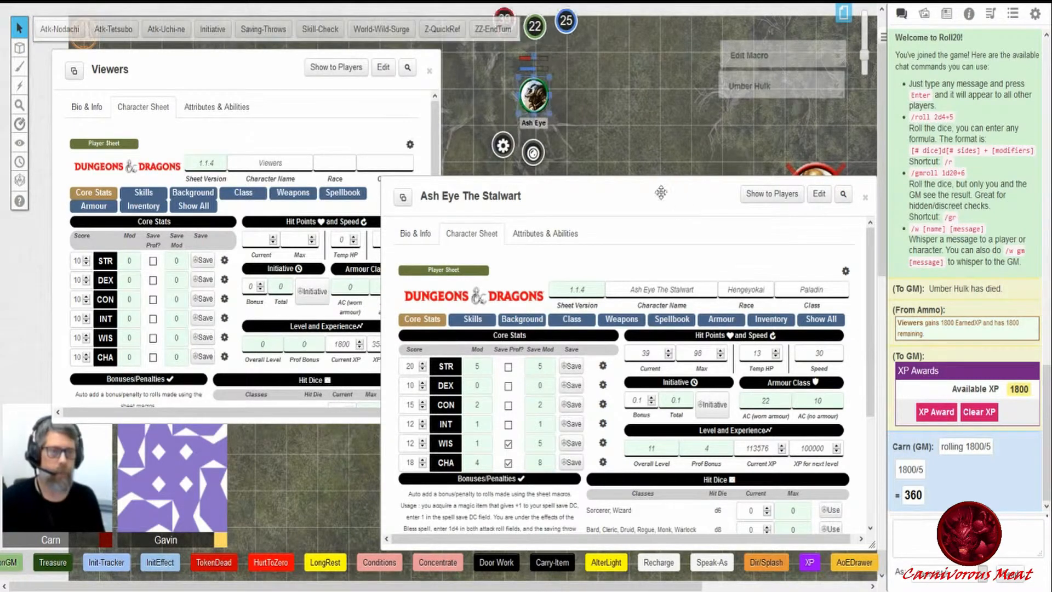
pyautogui.click(943, 415)
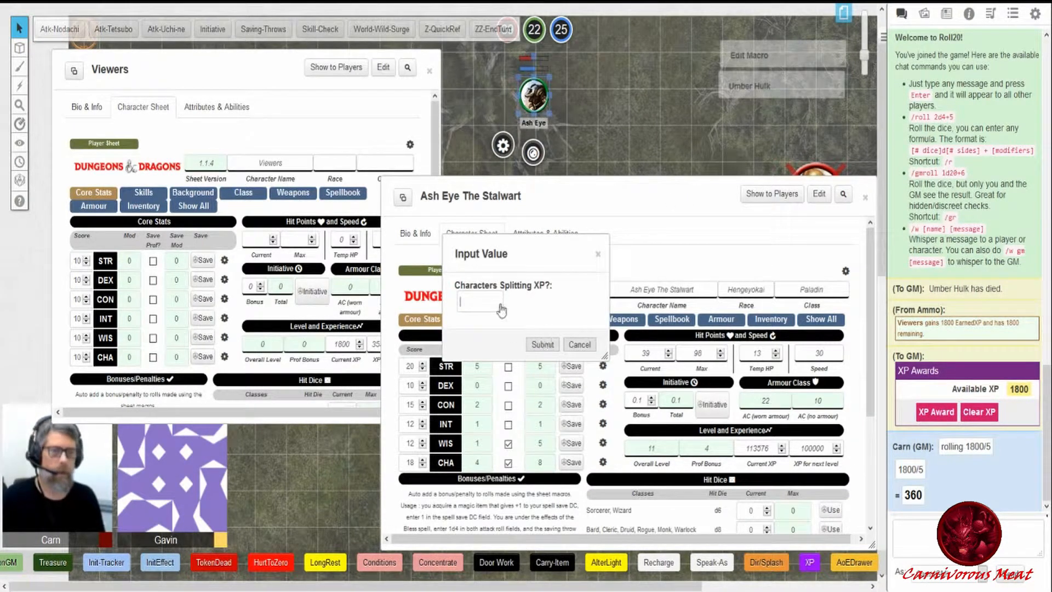
pyautogui.click(542, 345)
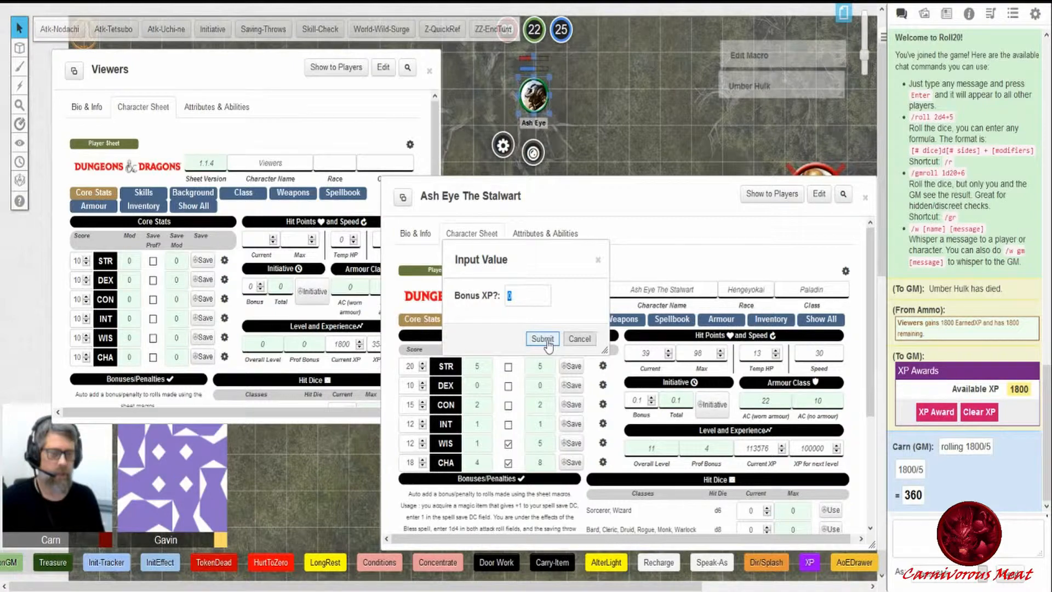
pyautogui.click(543, 339)
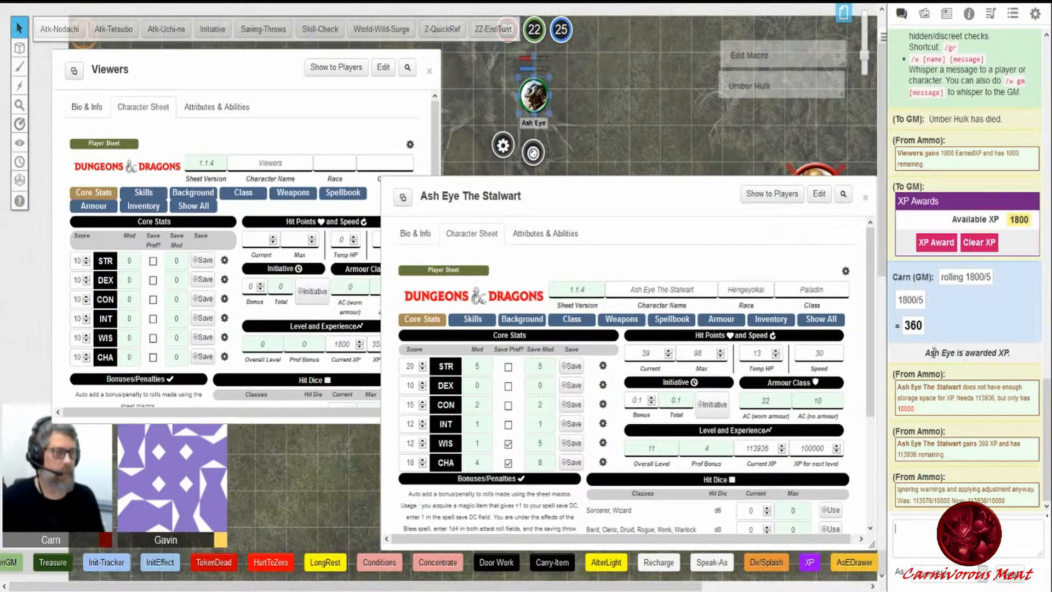
# - Examine the chat messages reporting Ash Eye The Stalwart's XP award and storage warning
pyautogui.moveTo(926, 354); pyautogui.dragTo(1006, 354)
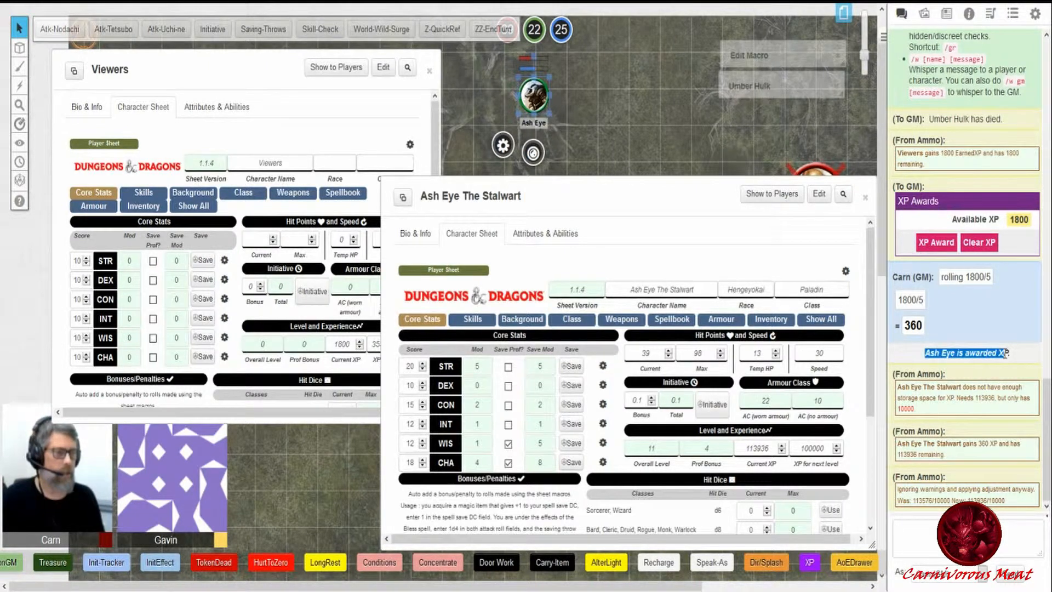
pyautogui.click(988, 400)
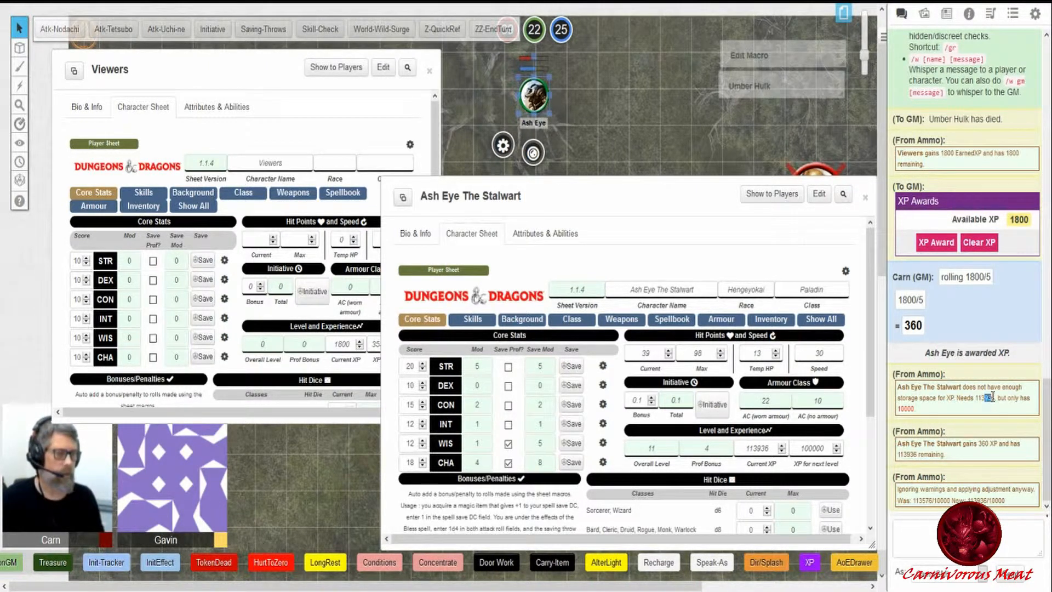
pyautogui.doubleClick(984, 443)
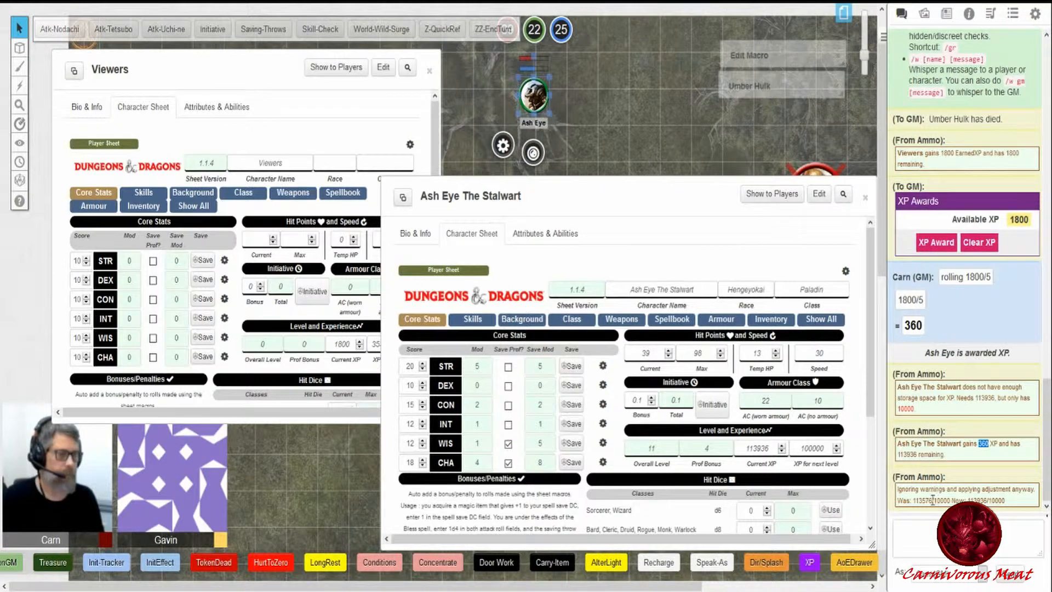
pyautogui.moveTo(914, 501); pyautogui.dragTo(957, 500)
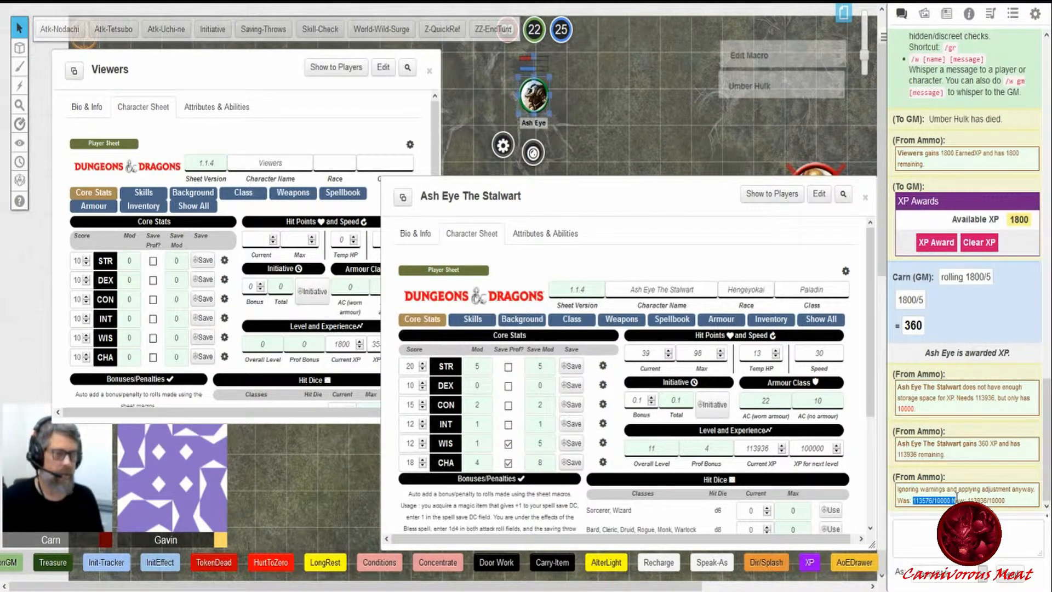
# - Set Ash Eye The Stalwart's current XP to 113576 on the character sheet
pyautogui.doubleClick(839, 448)
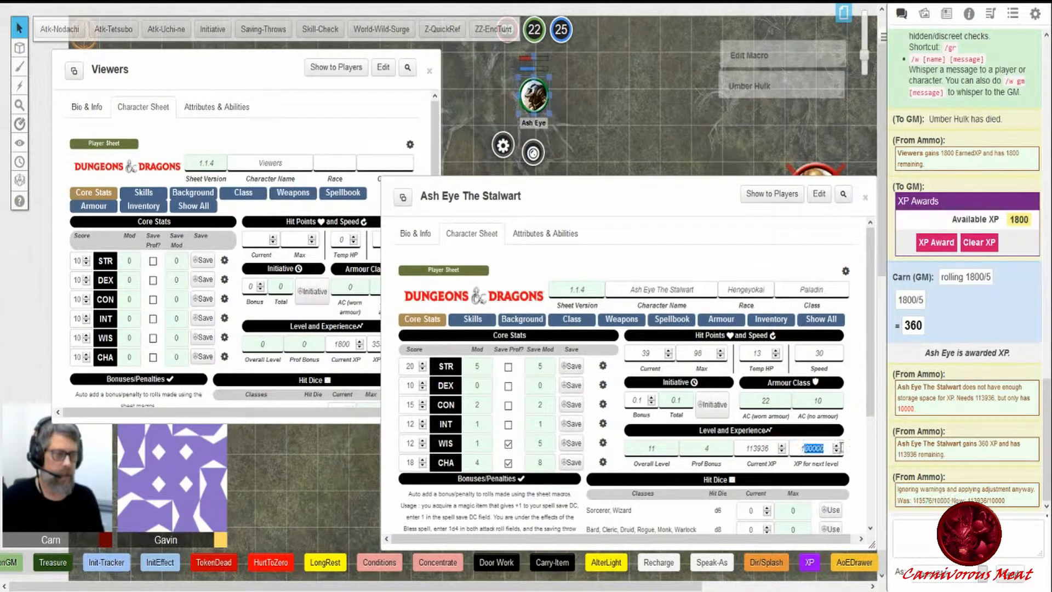
pyautogui.moveTo(748, 448); pyautogui.dragTo(764, 446)
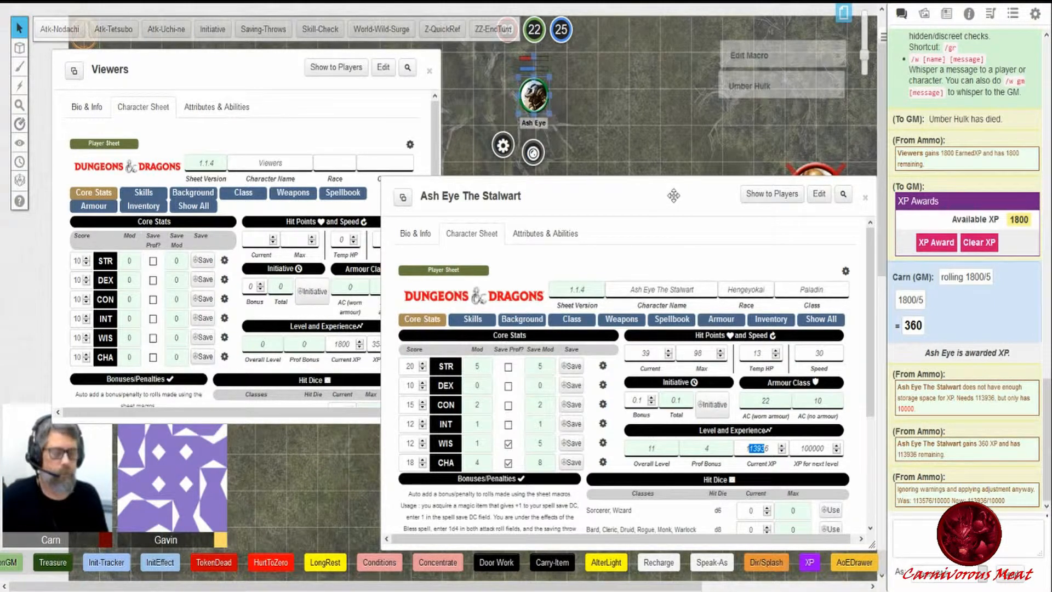
pyautogui.moveTo(771, 448); pyautogui.dragTo(743, 447)
pyautogui.write('113576')
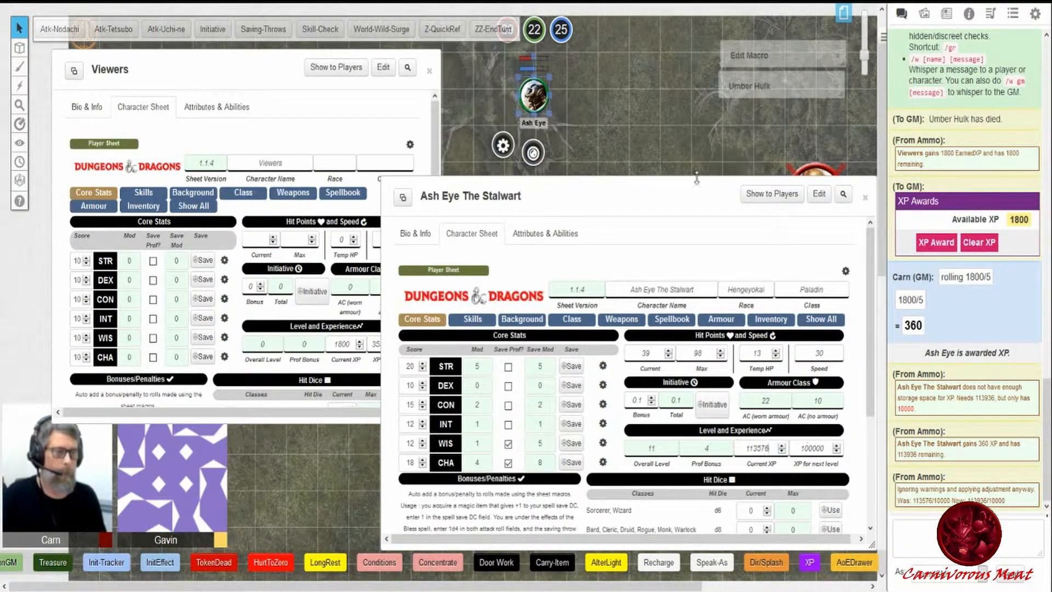
# - Collapse Ash Eye The Stalwart's character sheet and move it aside
pyautogui.doubleClick(679, 189)
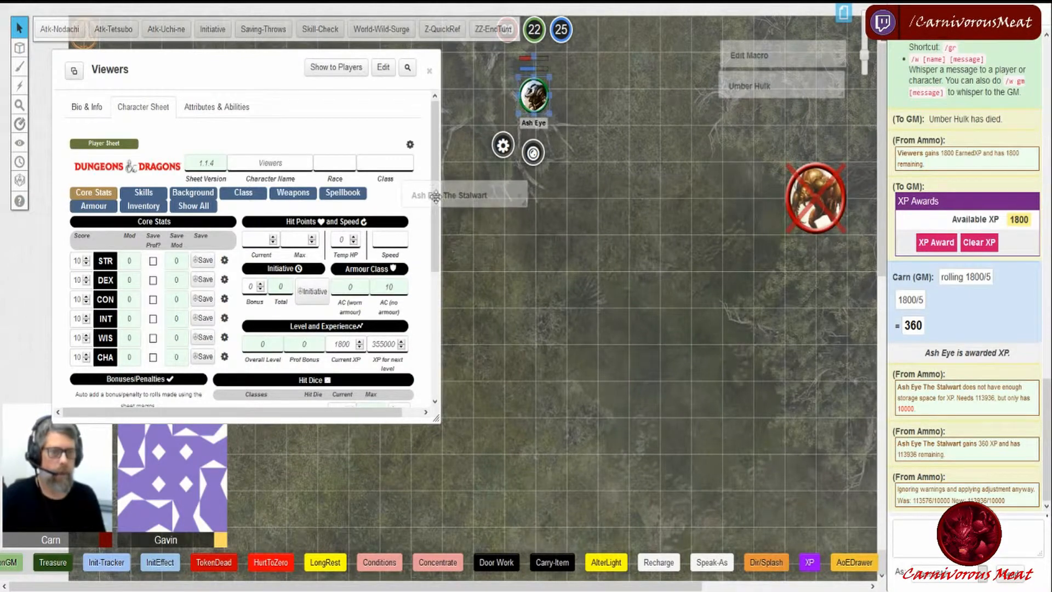
pyautogui.moveTo(433, 197); pyautogui.dragTo(618, 169)
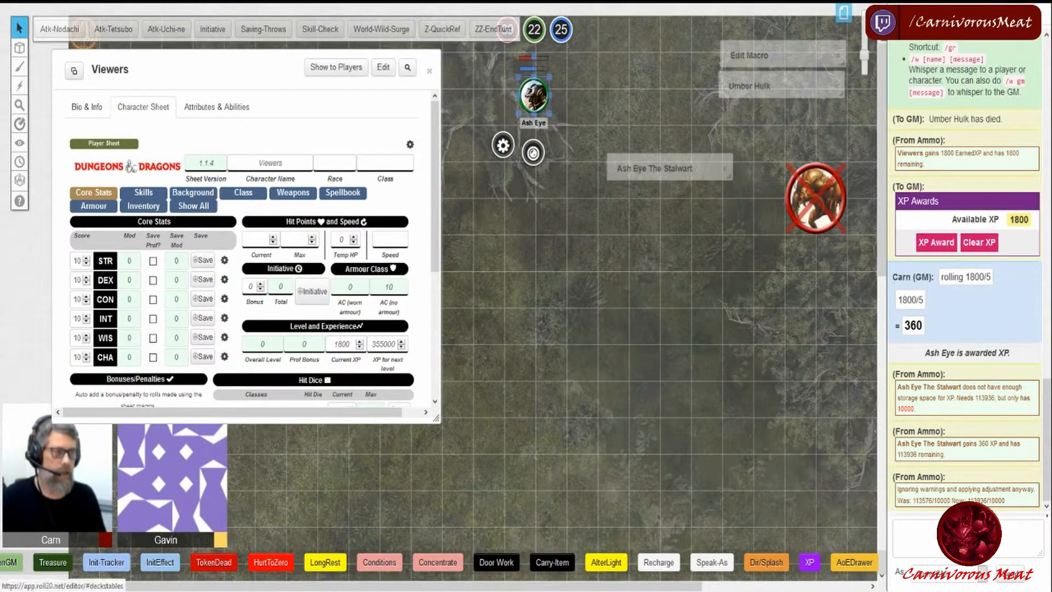
# - Open the XP-Clear macro and examine its ammo ResetXP command line, then close the editor
pyautogui.click(1011, 24)
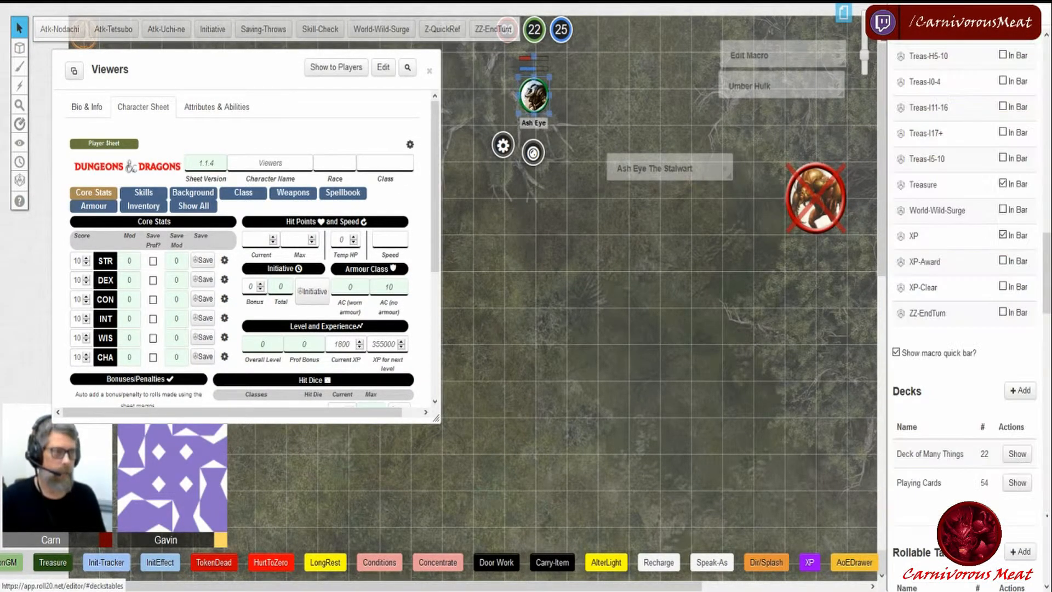
pyautogui.click(932, 291)
pyautogui.moveTo(515, 36); pyautogui.dragTo(653, 224)
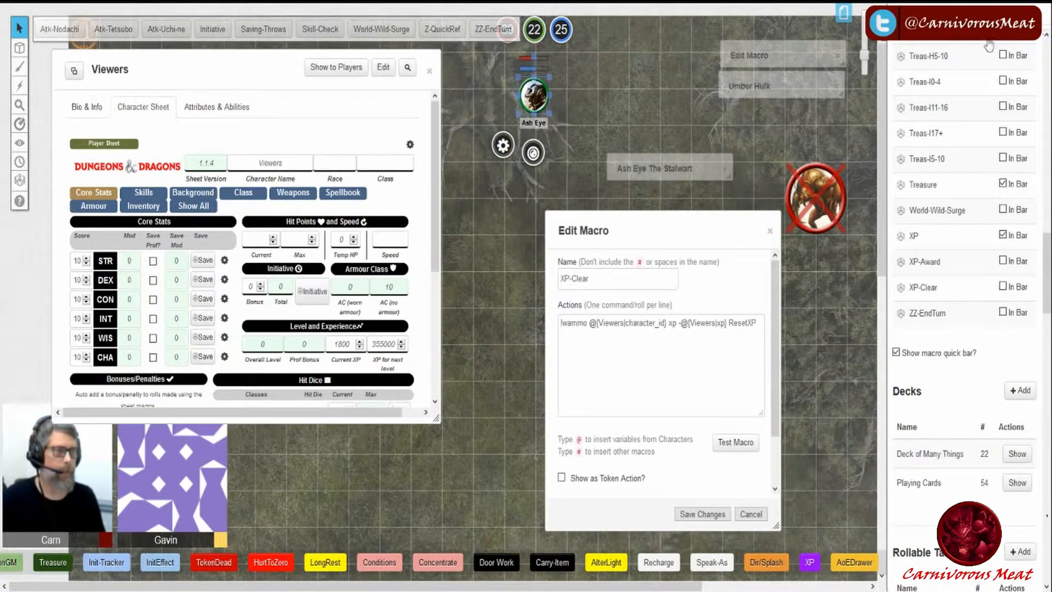
pyautogui.click(900, 28)
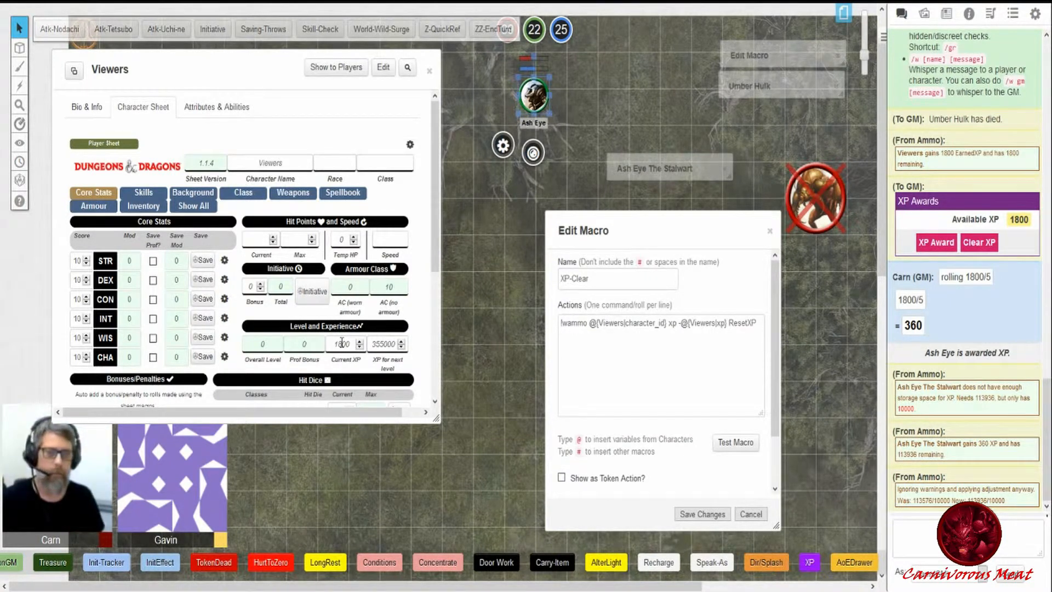
pyautogui.moveTo(561, 323); pyautogui.dragTo(678, 325)
pyautogui.click(598, 323)
pyautogui.click(691, 356)
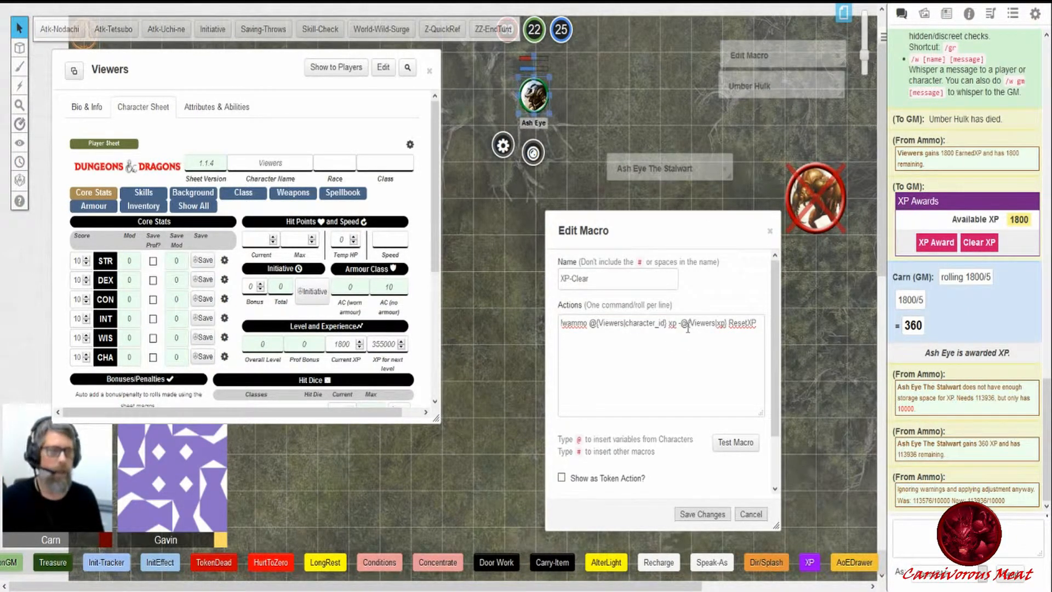
pyautogui.moveTo(683, 324); pyautogui.dragTo(726, 325)
pyautogui.click(681, 324)
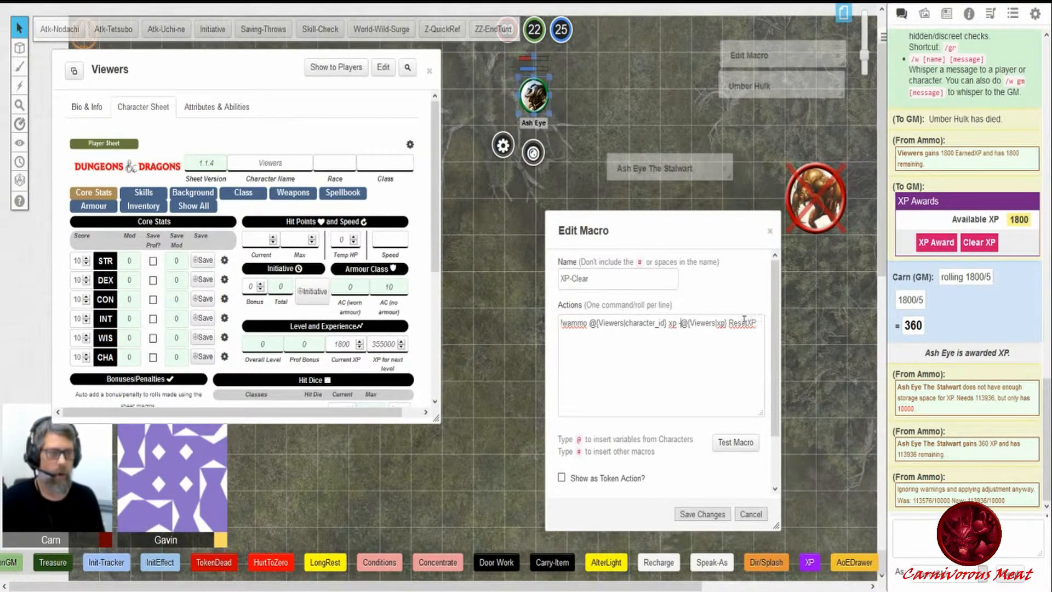
pyautogui.click(751, 514)
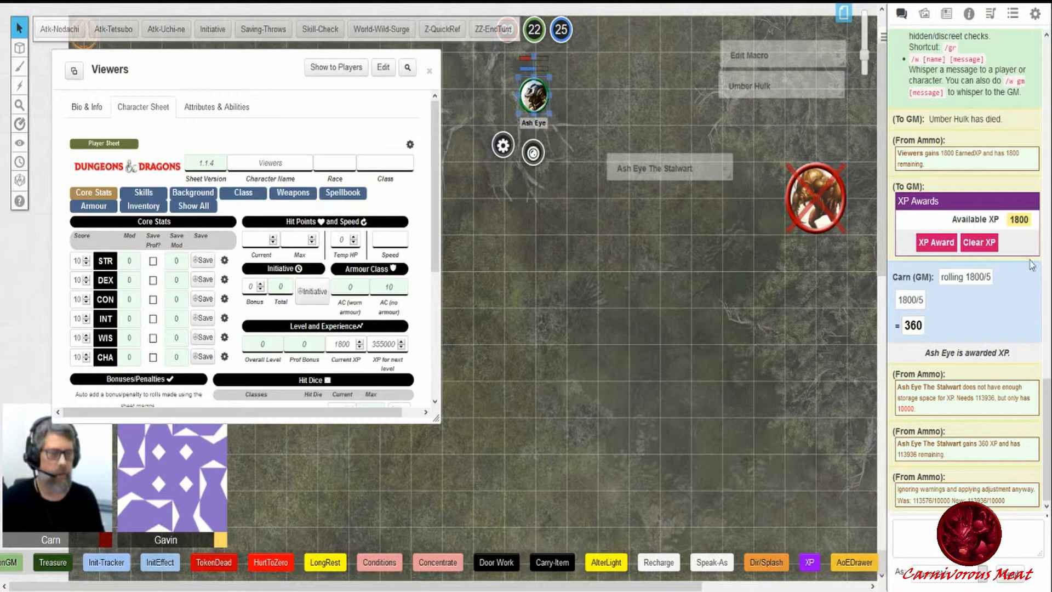
# - Clear the Viewers XP from the XP Awards chat card, then try XP Award with no token selected
pyautogui.click(985, 246)
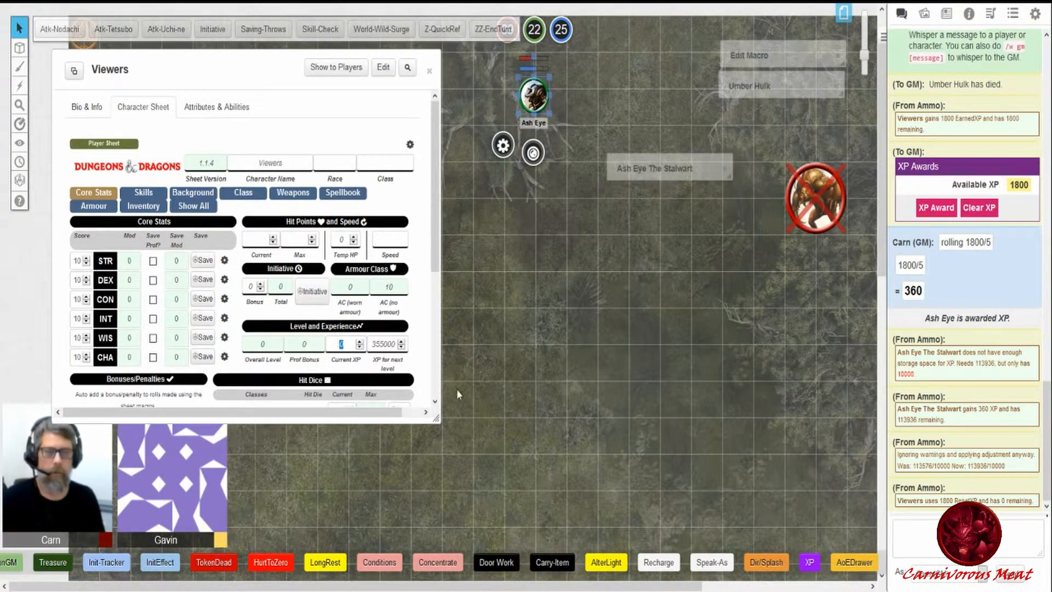
pyautogui.click(558, 371)
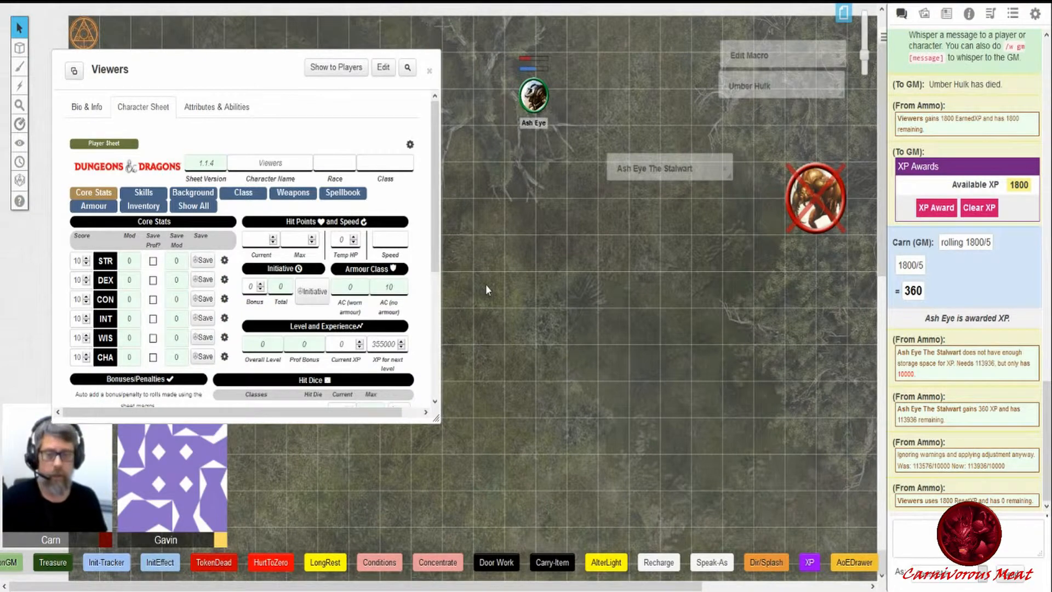
pyautogui.doubleClick(941, 213)
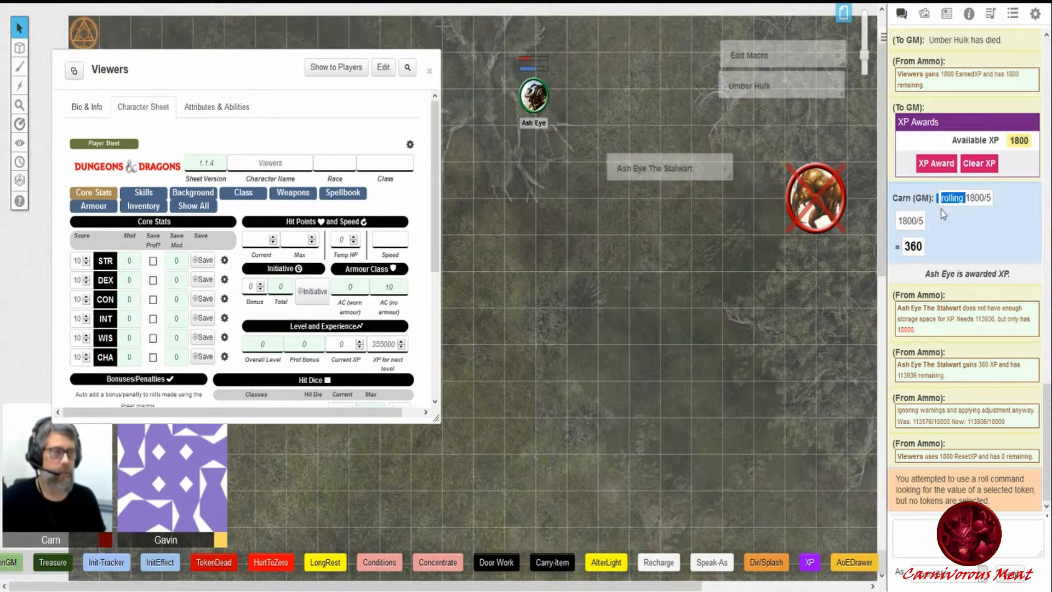
# - Close the Viewers sheet and open the XP macro editor to examine its XP Award and Clear XP actions
pyautogui.click(1014, 18)
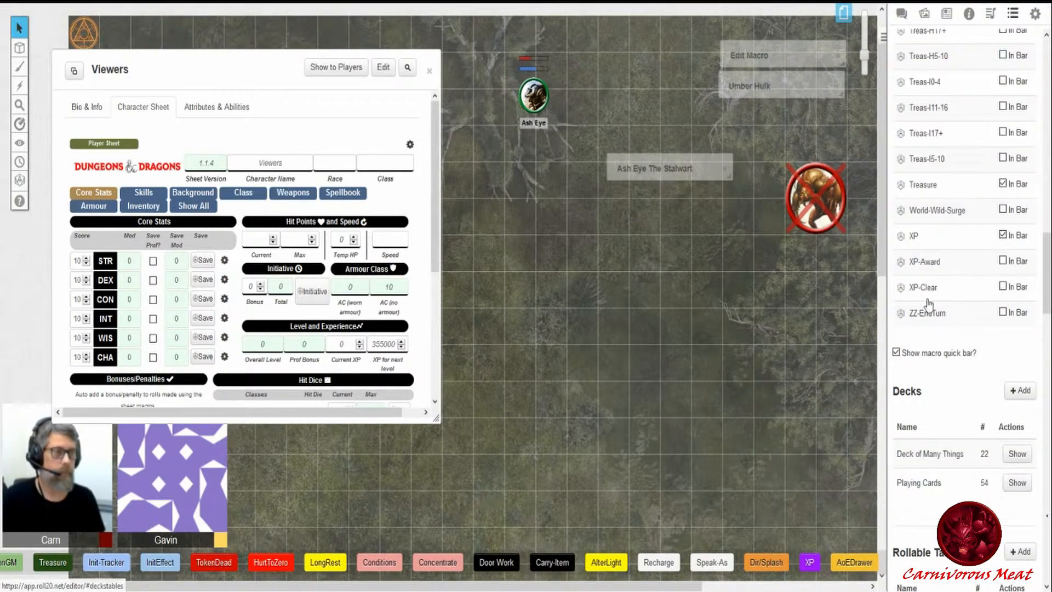
pyautogui.click(935, 268)
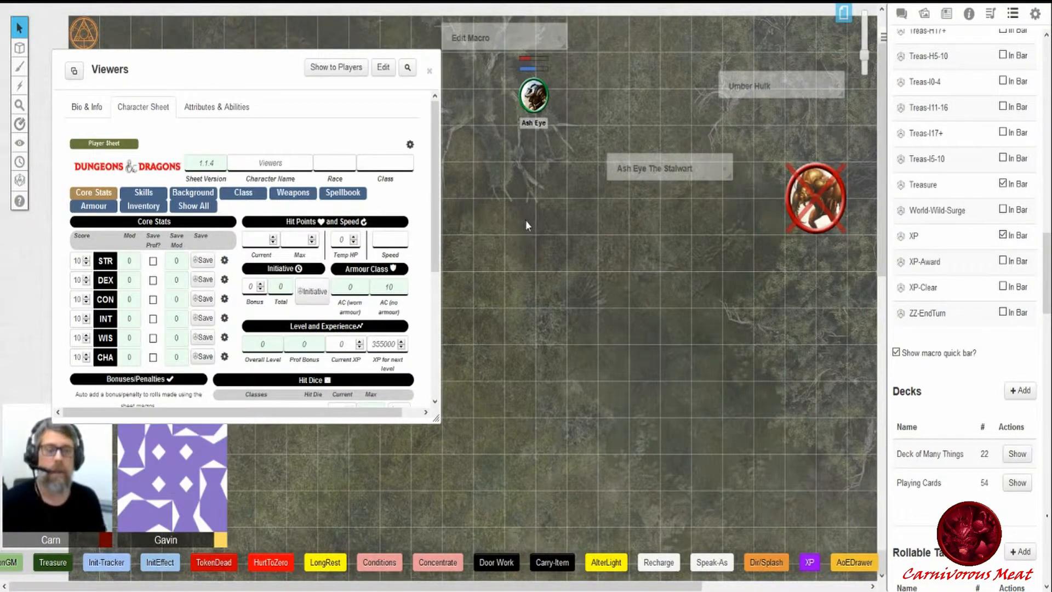
pyautogui.click(430, 75)
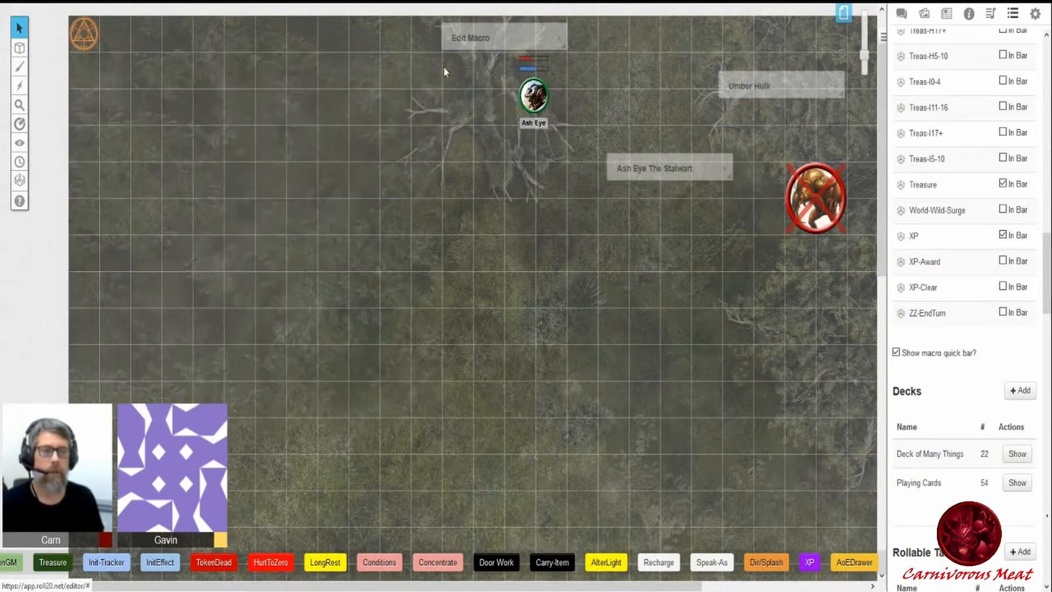
pyautogui.click(470, 34)
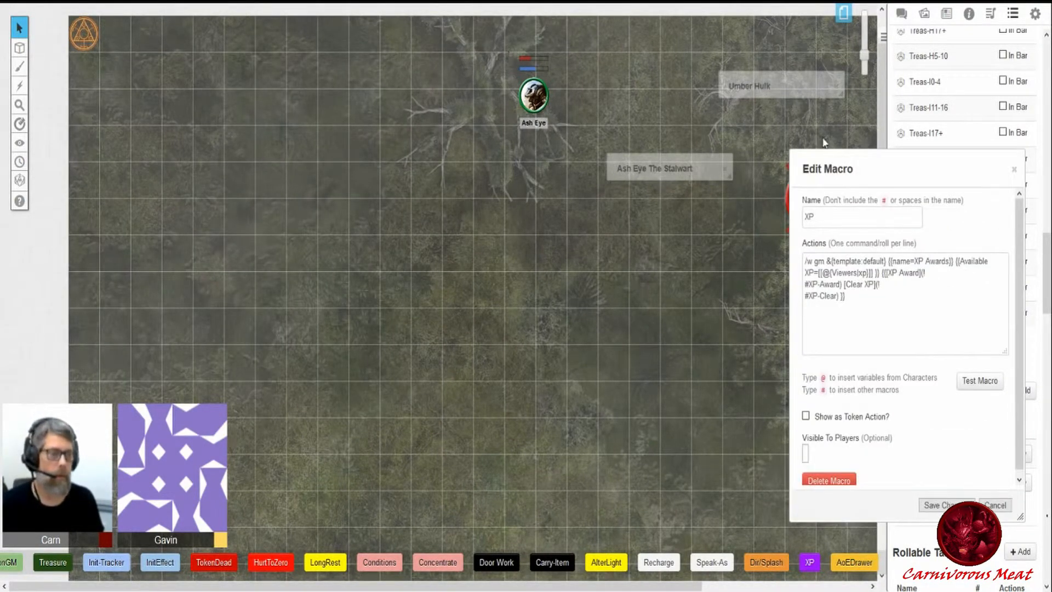
pyautogui.moveTo(845, 160); pyautogui.dragTo(328, 137)
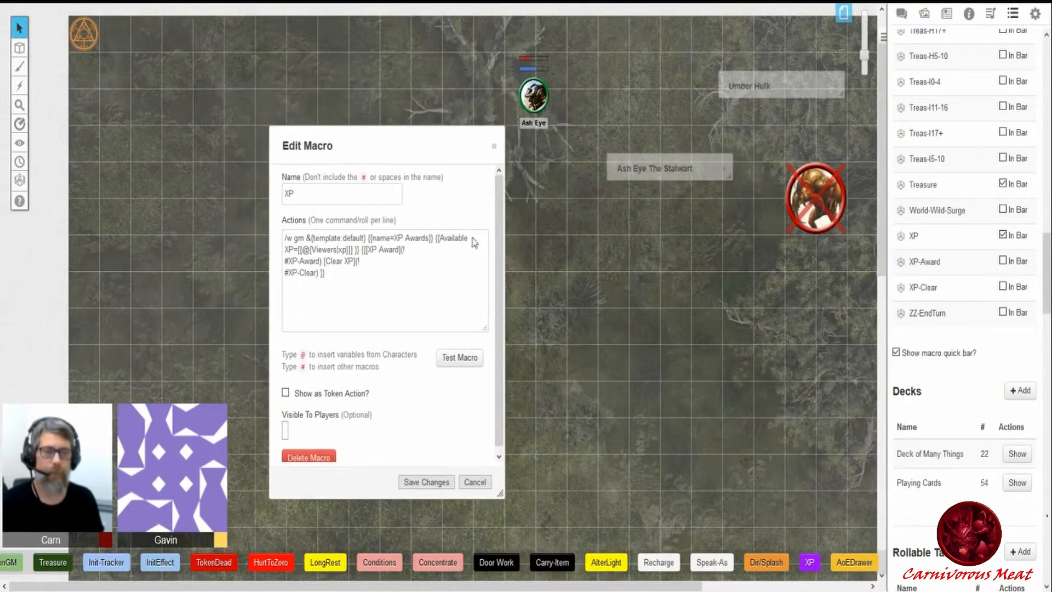
pyautogui.click(404, 251)
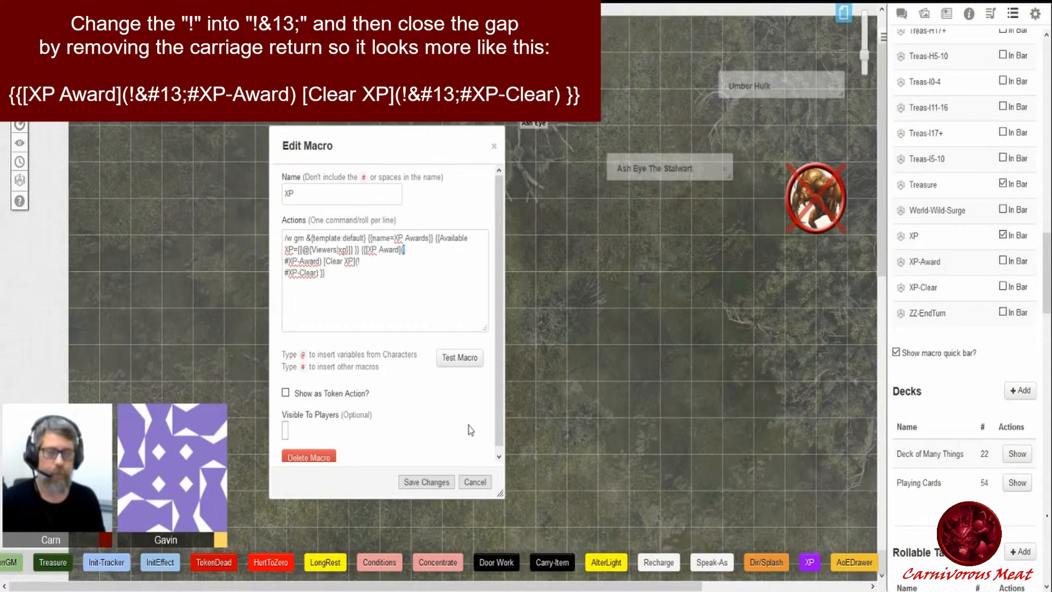
pyautogui.moveTo(499, 492); pyautogui.dragTo(574, 524)
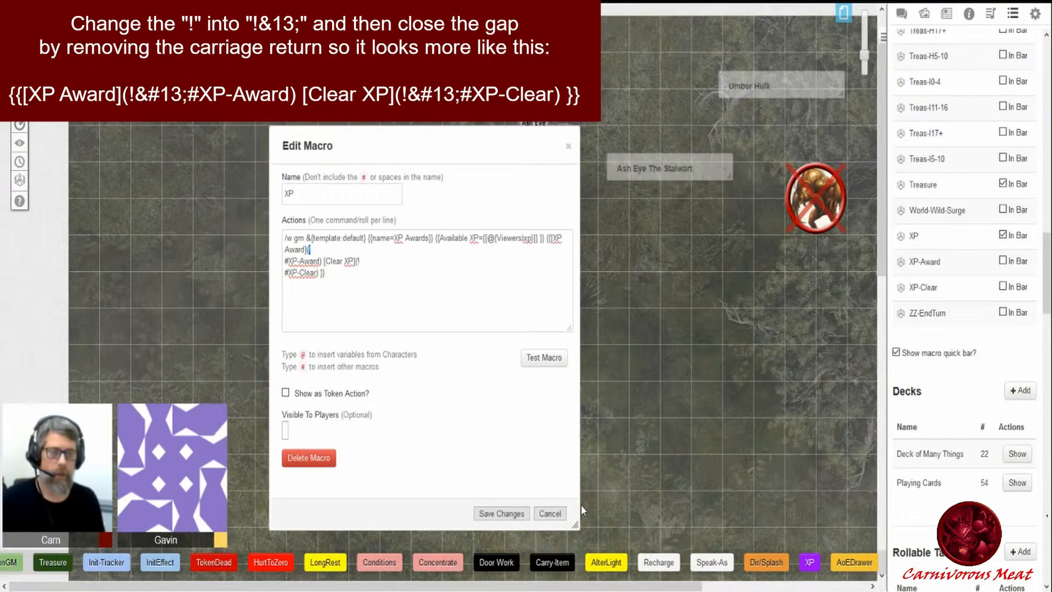
pyautogui.click(550, 514)
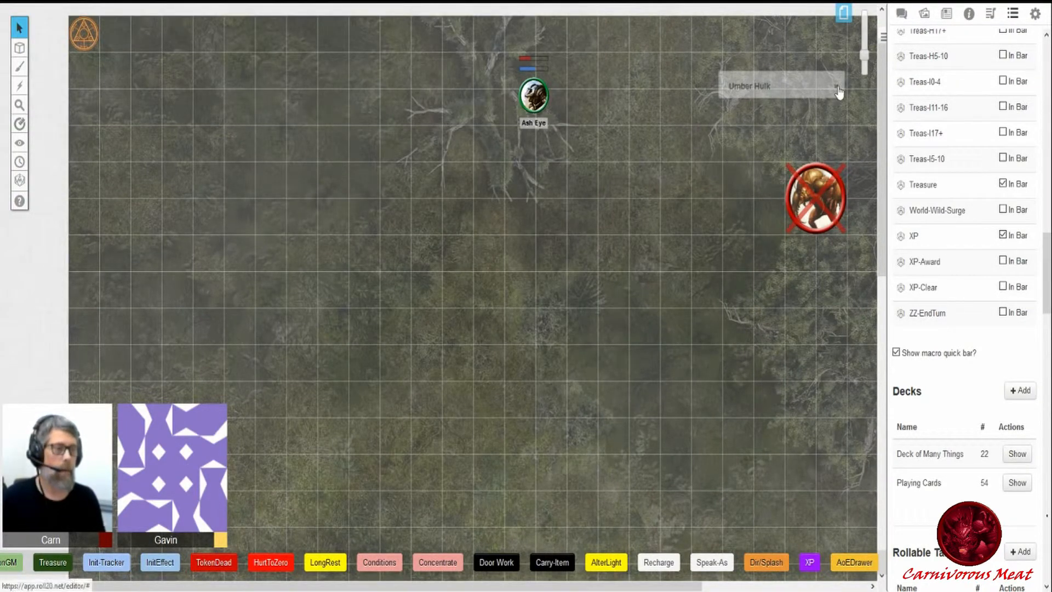
# - Delete the dead Umber Hulk token from the map
pyautogui.click(803, 196)
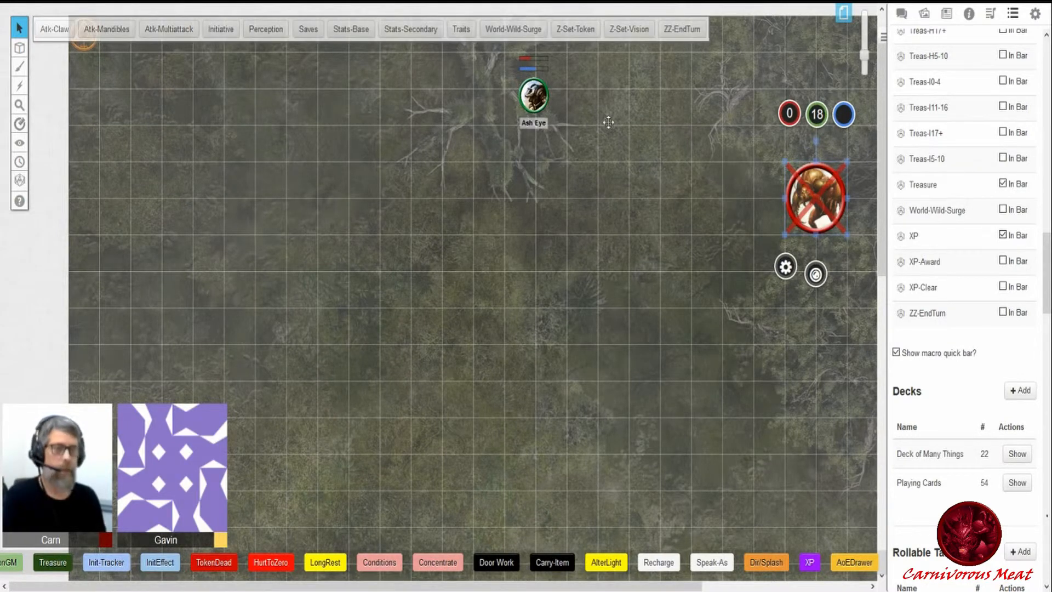
pyautogui.press('Delete')
pyautogui.click(533, 95)
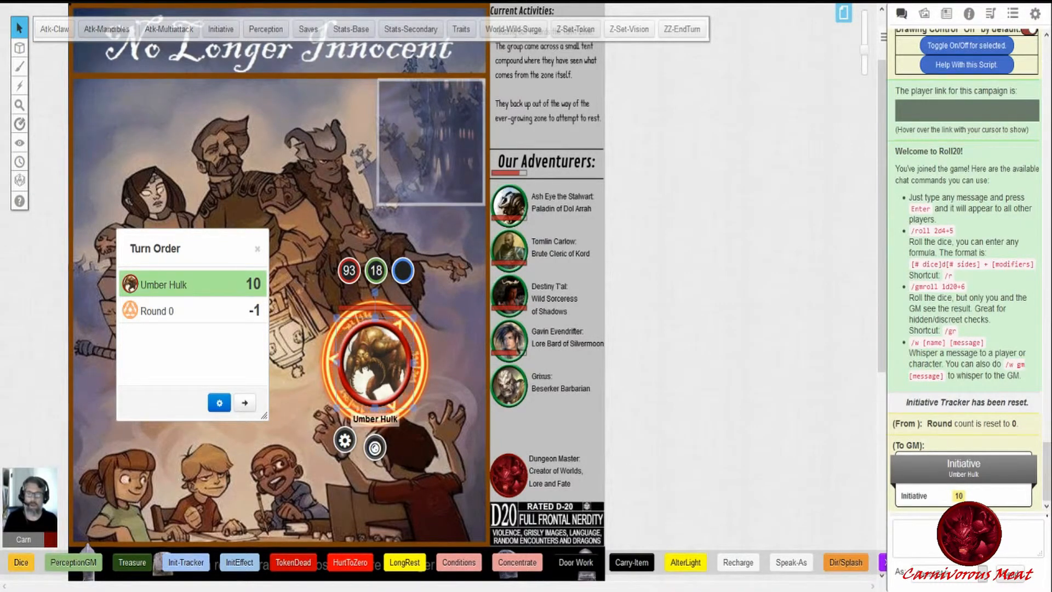
pyautogui.click(312, 216)
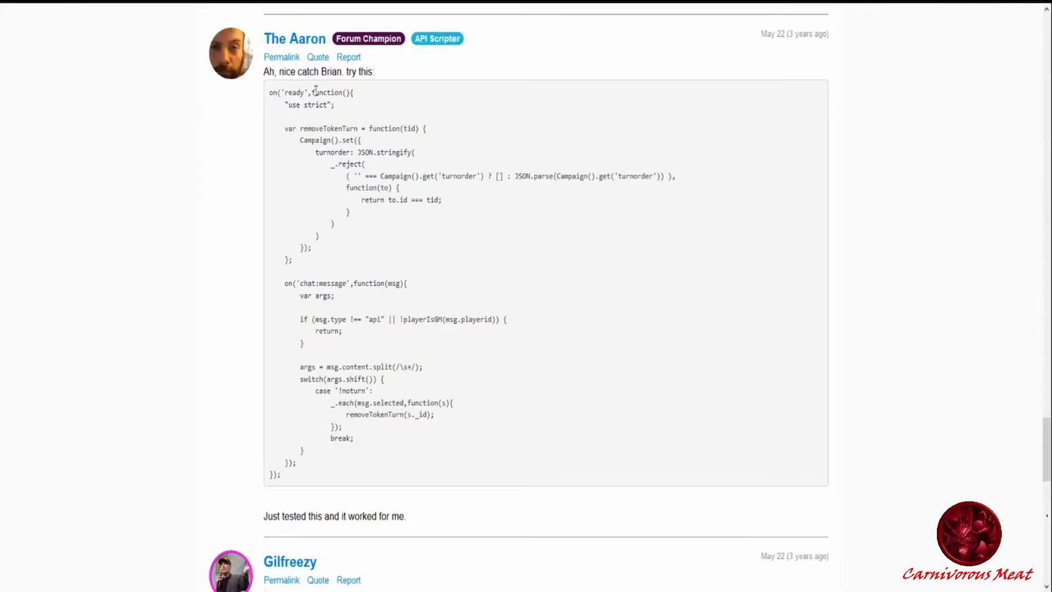
# - Copy The Aaron's noturn script code from the forum post
pyautogui.moveTo(272, 91); pyautogui.dragTo(315, 475)
pyautogui.hotkey('ctrl', 'c')
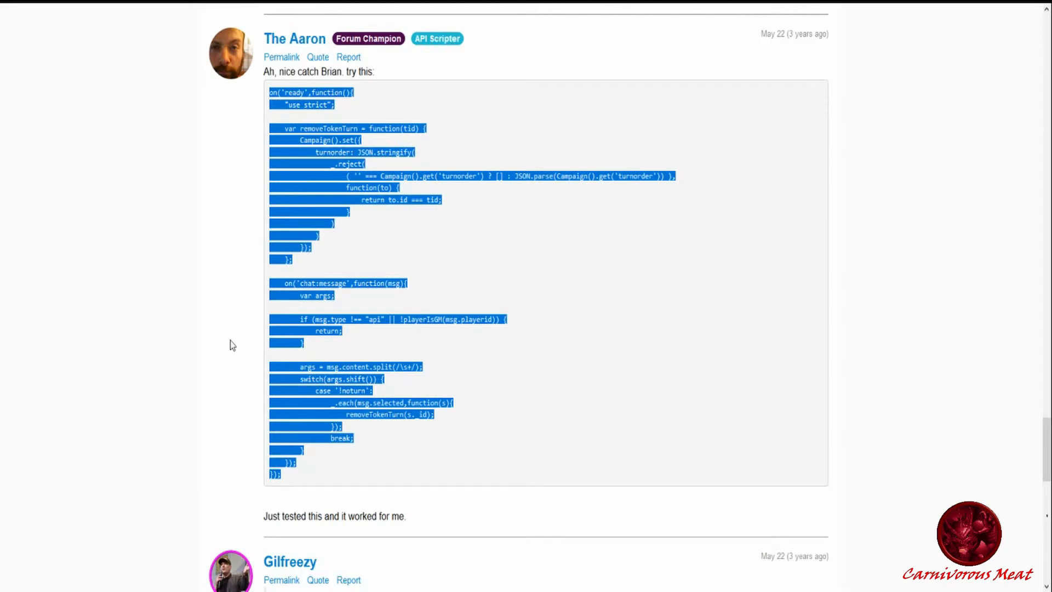
pyautogui.click(229, 357)
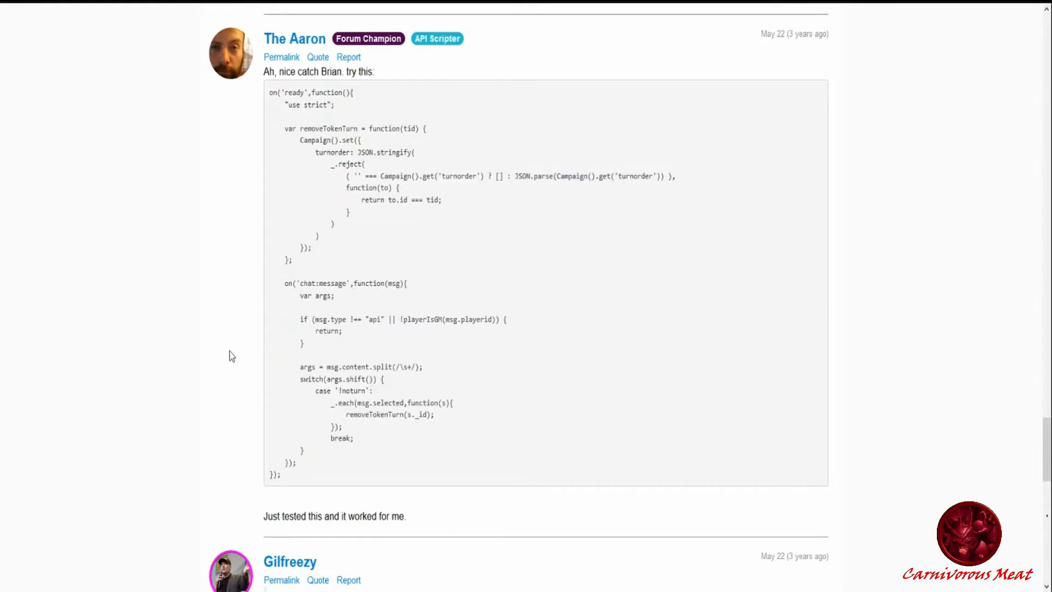
pyautogui.scroll(10, 229, 356)
pyautogui.scroll(15, 229, 356)
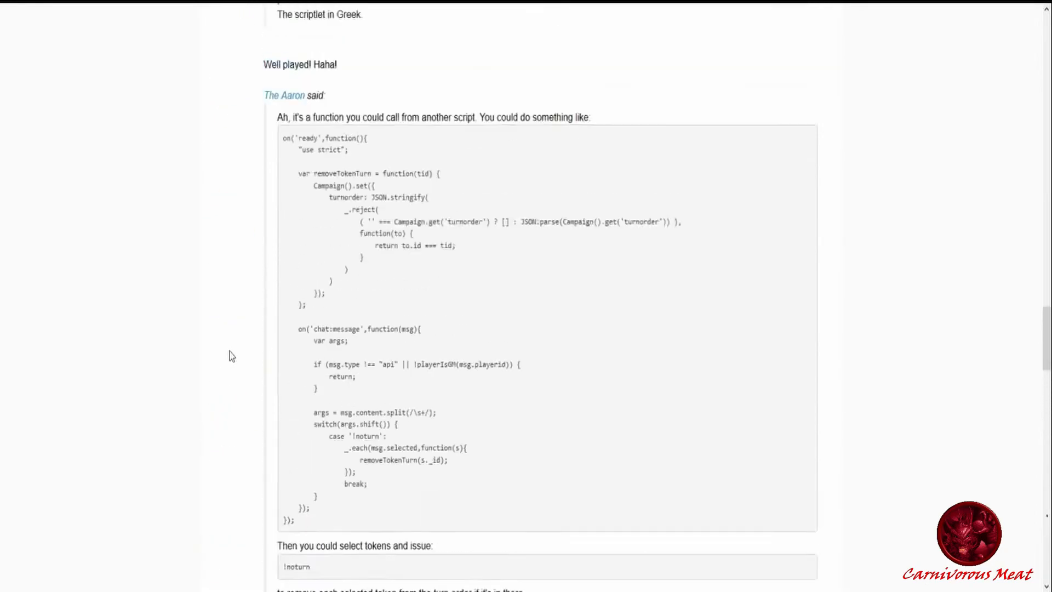
pyautogui.scroll(12, 229, 357)
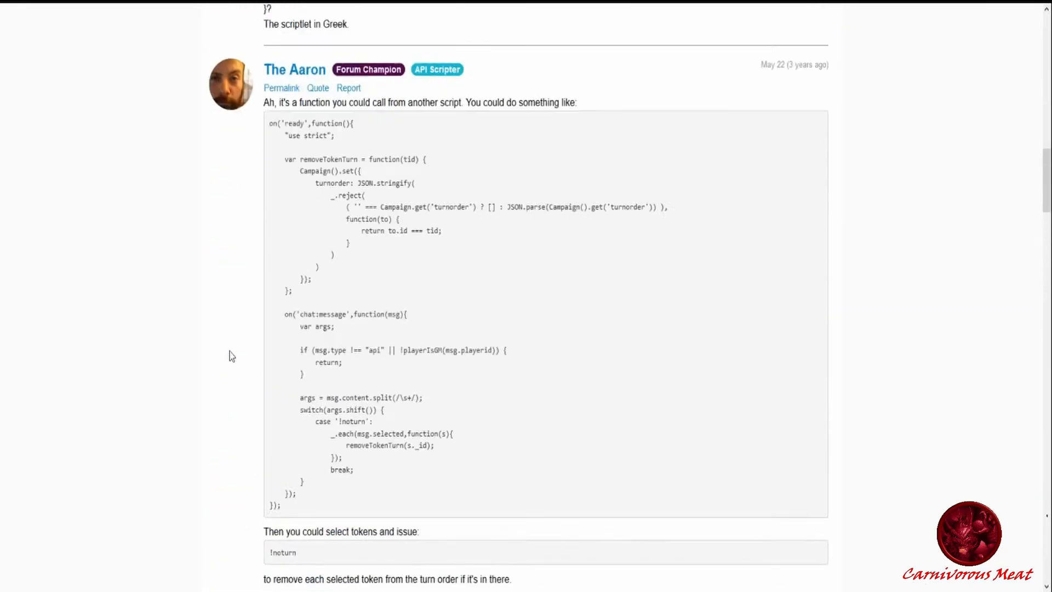
pyautogui.scroll(-18, 229, 356)
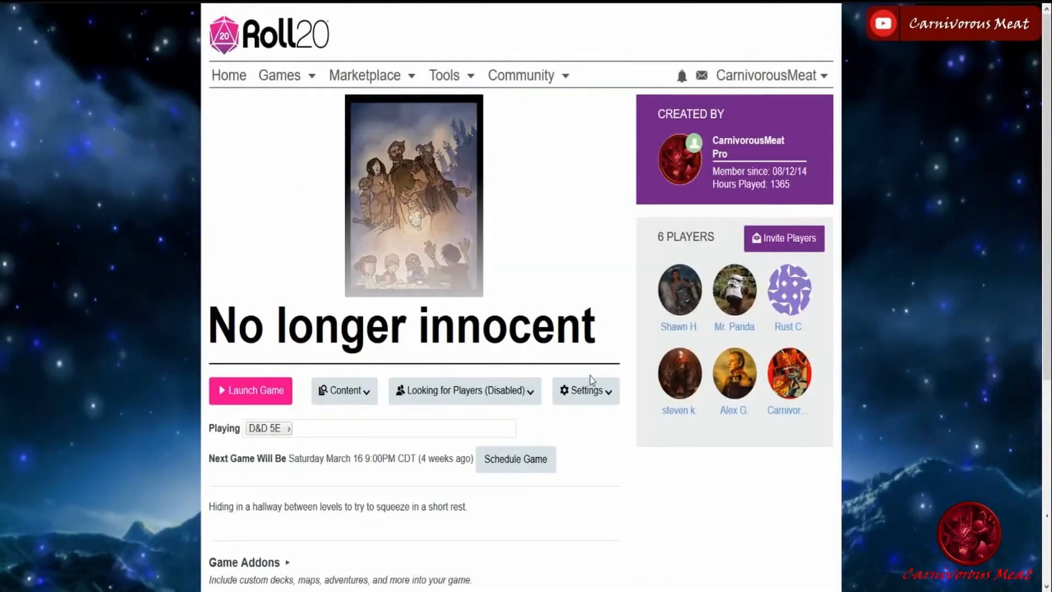
# - Create a new API script for the No longer innocent game and paste the copied noturn code
pyautogui.click(593, 399)
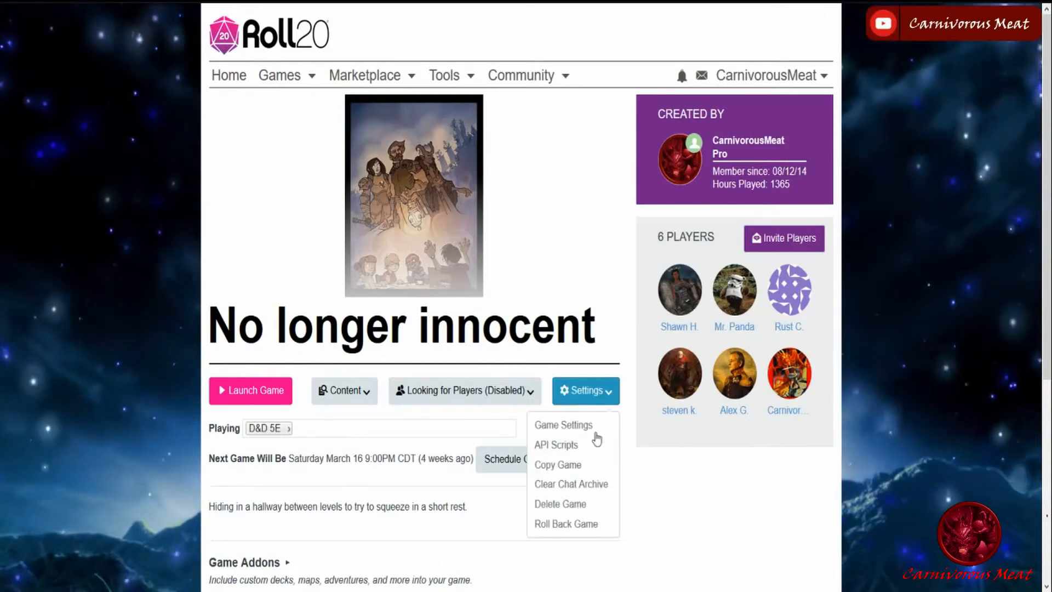
pyautogui.click(577, 445)
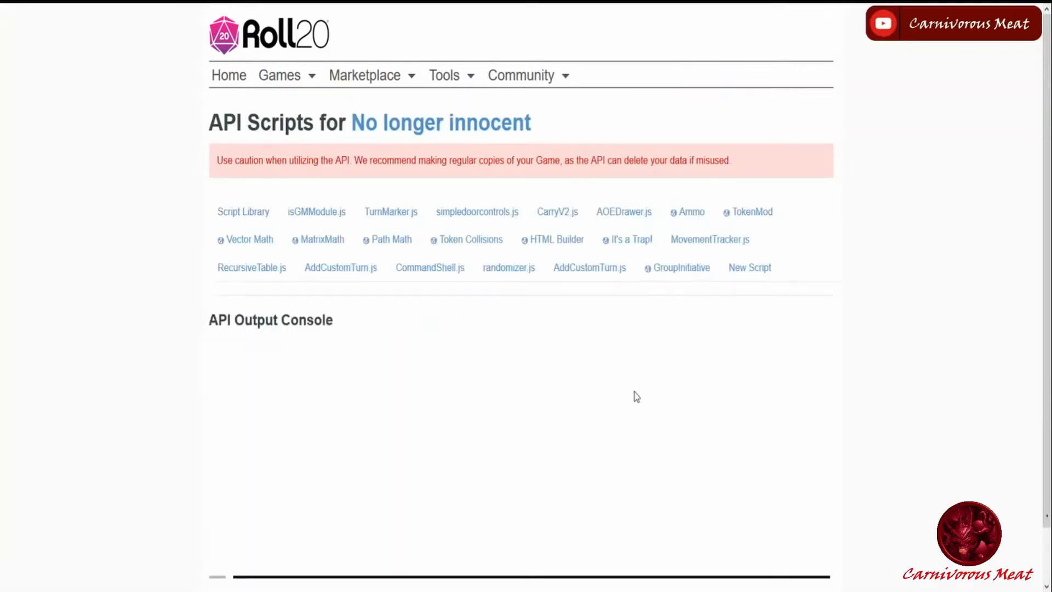
pyautogui.click(761, 269)
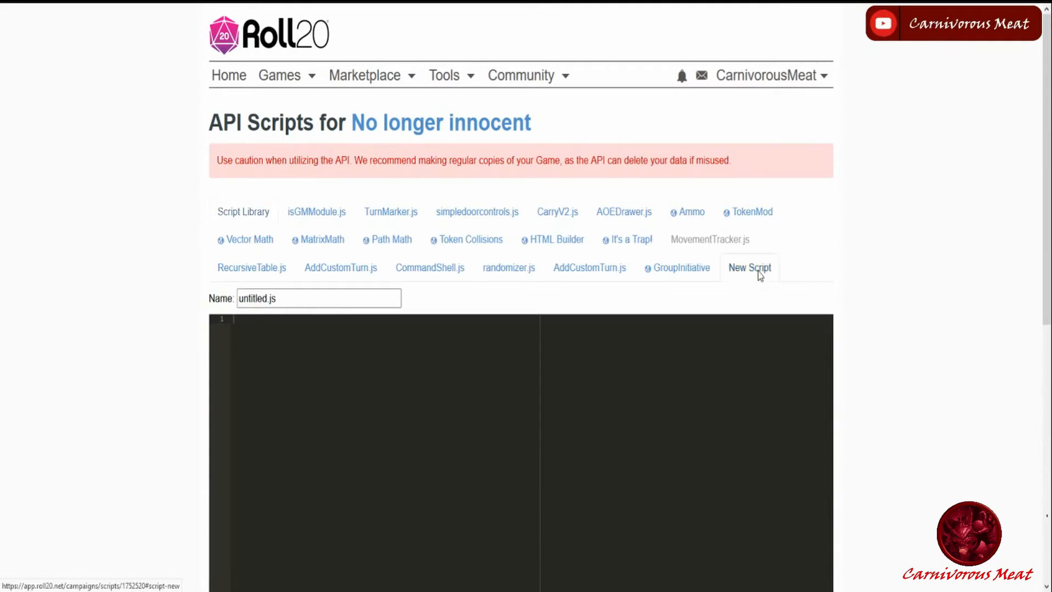
pyautogui.hotkey('ctrl', 'v')
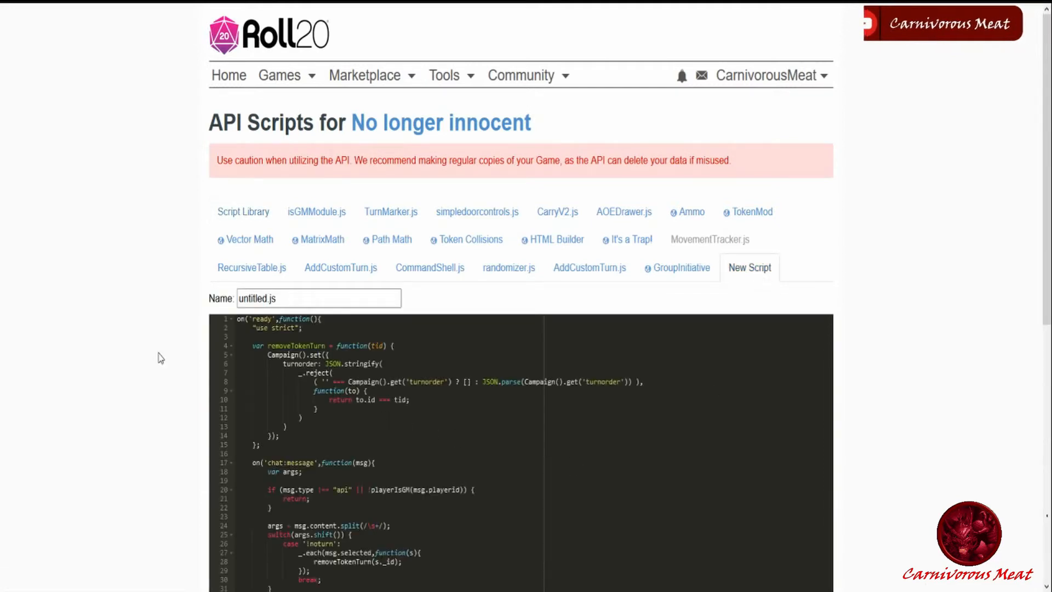
# - Name the new script NoTurn.js
pyautogui.scroll(-1, 181, 327)
pyautogui.doubleClick(252, 232)
pyautogui.write('NoTurn')
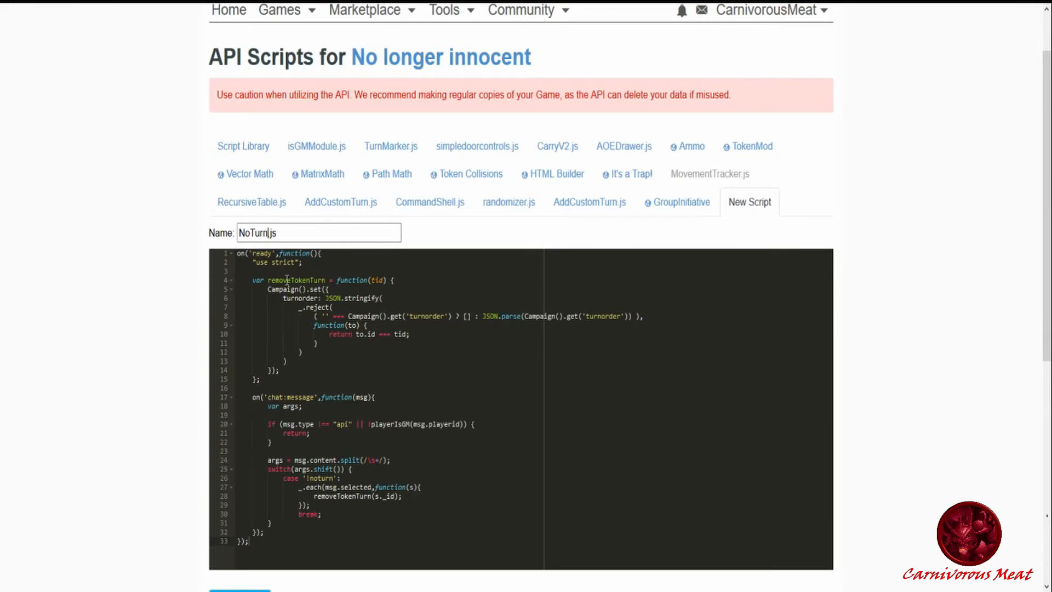
# - Save the NoTurn.js script and review the API output console
pyautogui.scroll(-4, 135, 322)
pyautogui.click(257, 411)
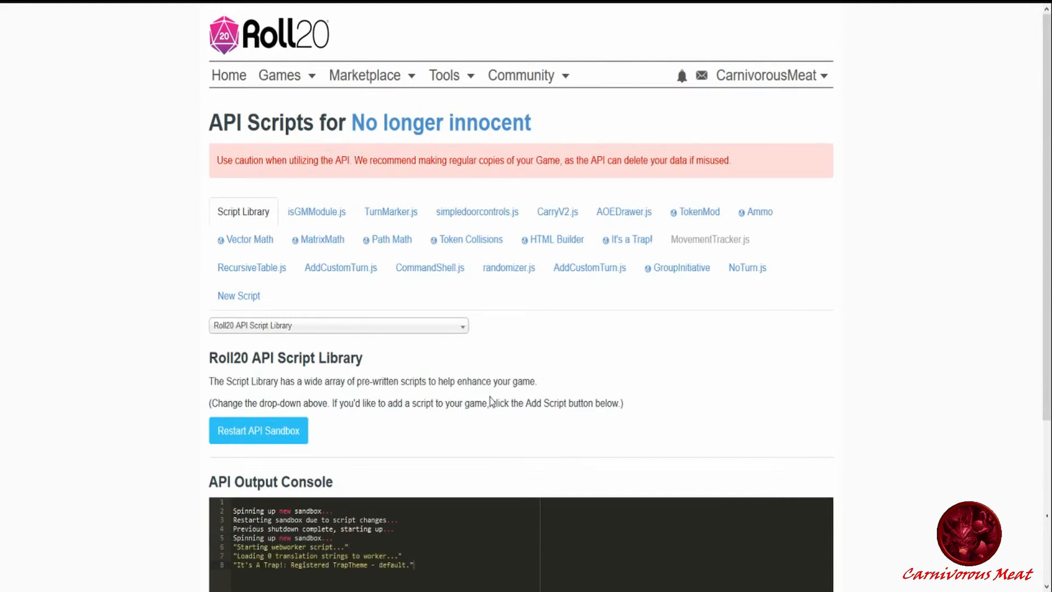
pyautogui.scroll(-1, 527, 400)
pyautogui.scroll(1, 528, 402)
# - Return to the game, reopen the Turn Order window and move and resize it beside the Umber Hulk token
pyautogui.hotkey('ctrl', 'Tab')
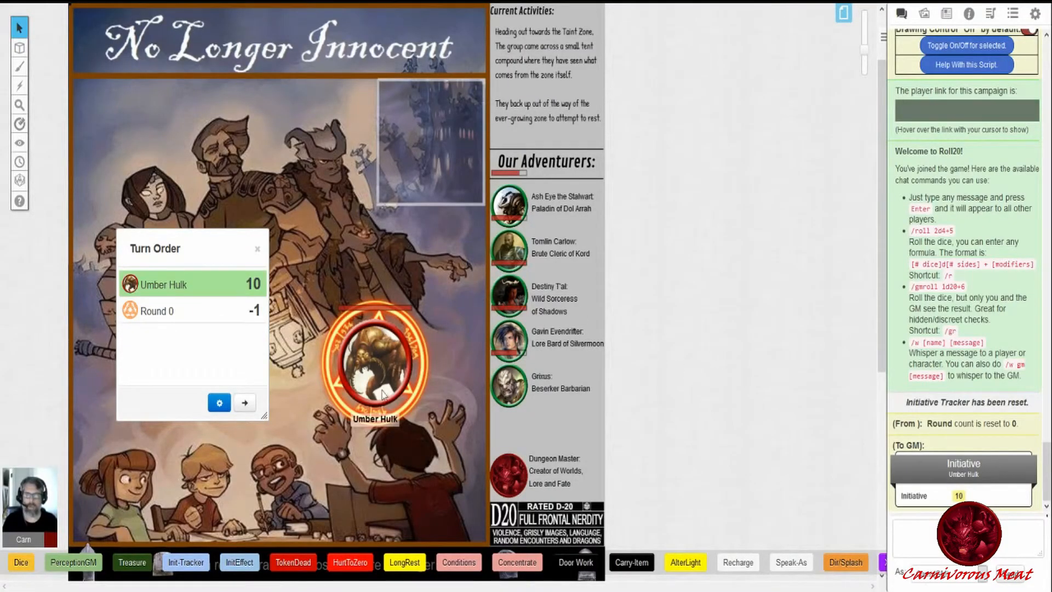
pyautogui.click(367, 354)
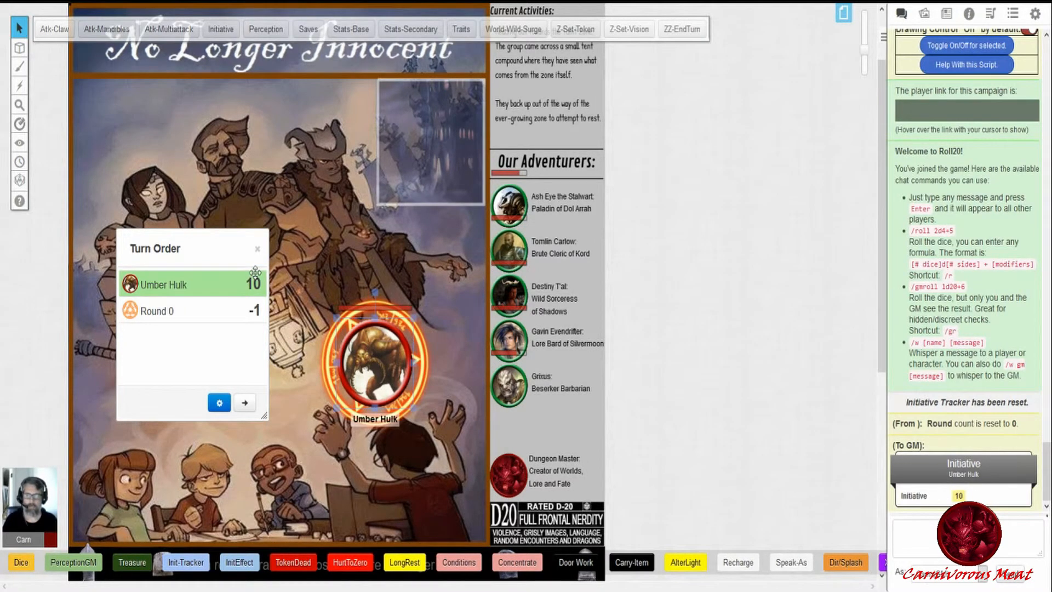
pyautogui.click(259, 249)
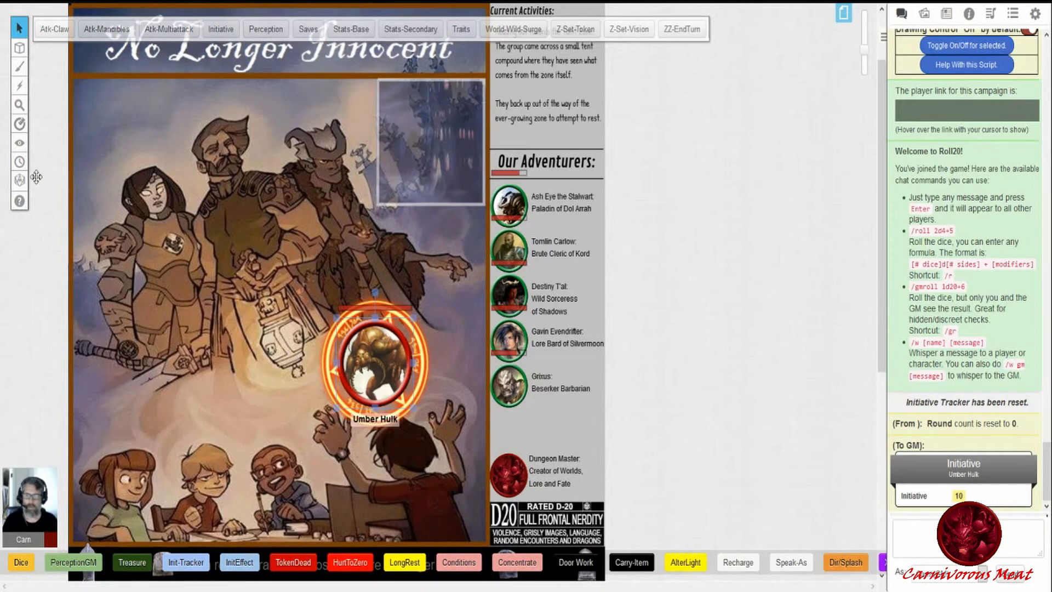
pyautogui.click(20, 162)
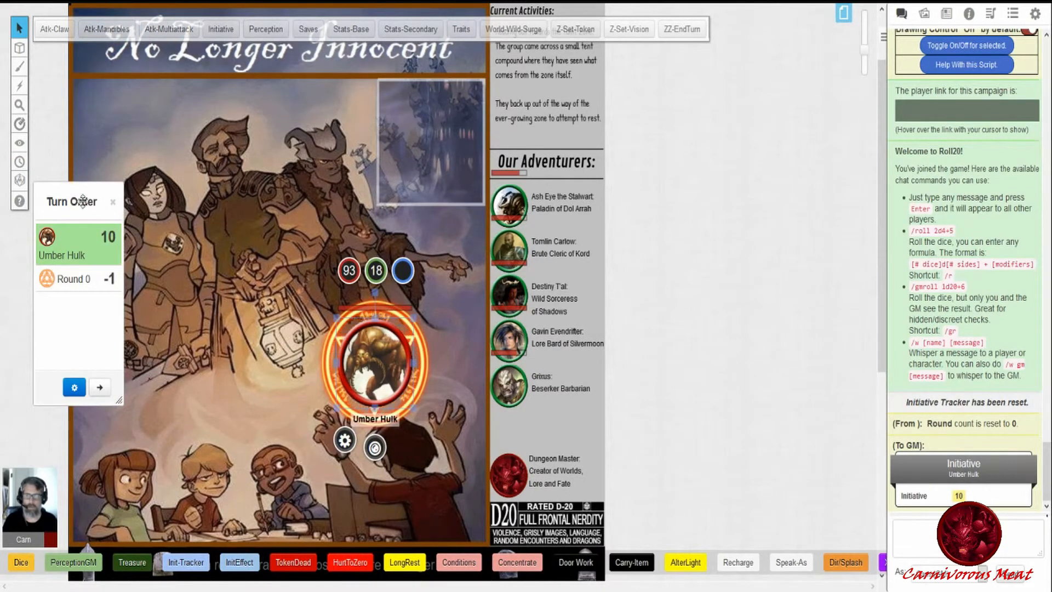
pyautogui.moveTo(92, 201); pyautogui.dragTo(169, 202)
pyautogui.moveTo(196, 402); pyautogui.dragTo(255, 402)
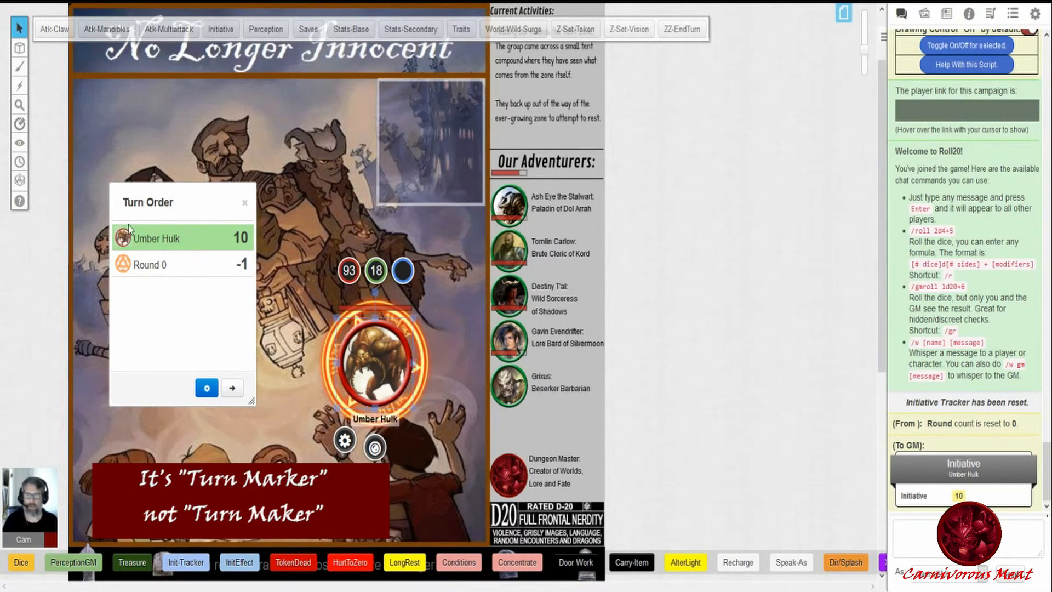
pyautogui.moveTo(169, 202); pyautogui.dragTo(181, 260)
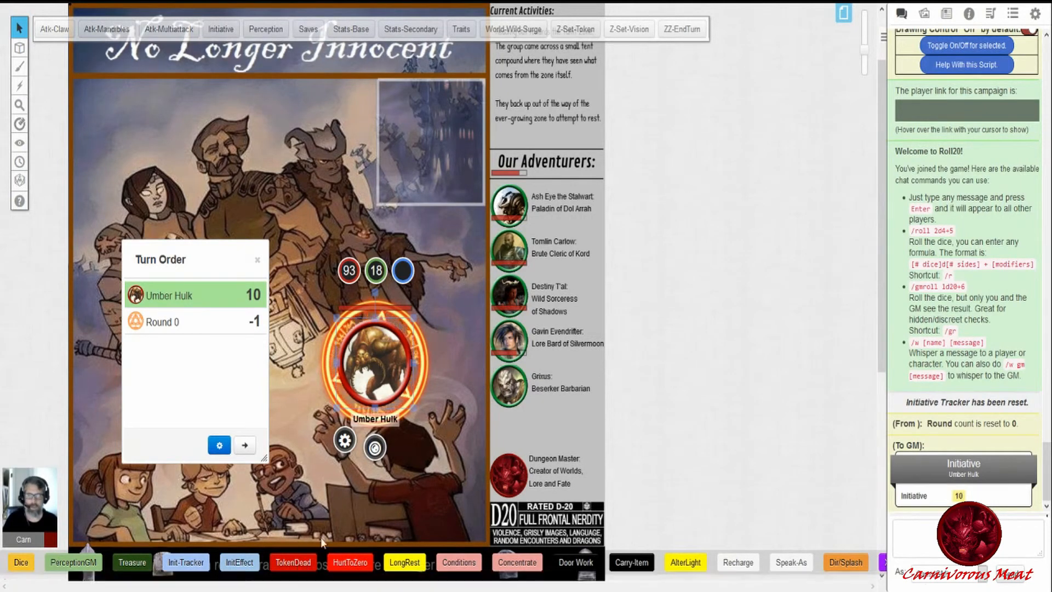
# - Add an orange marker and two status icons to the Umber Hulk token
pyautogui.click(375, 448)
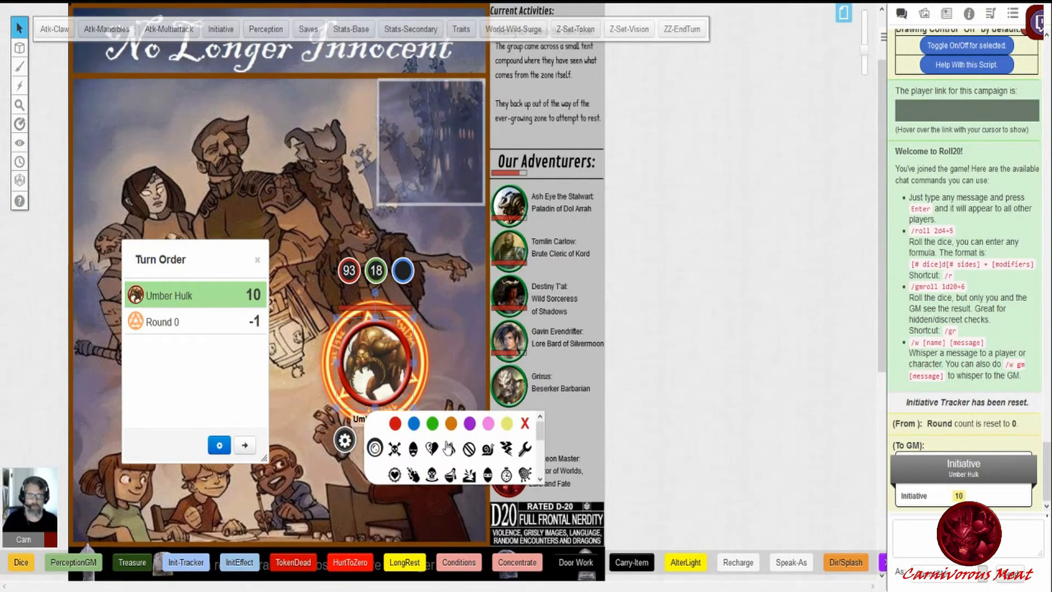
pyautogui.click(414, 448)
pyautogui.click(450, 423)
pyautogui.click(469, 449)
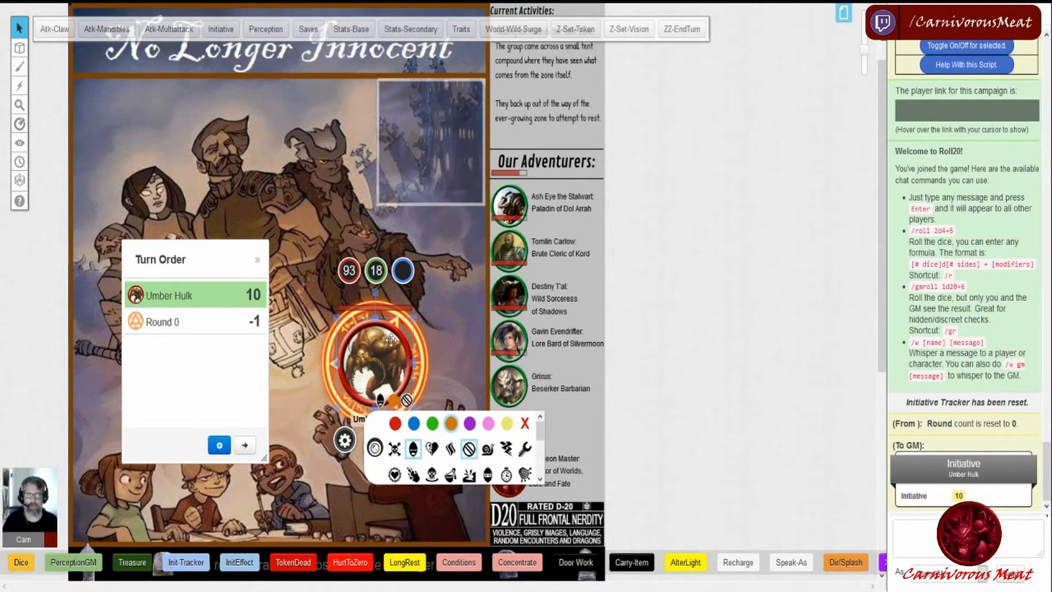
pyautogui.click(378, 438)
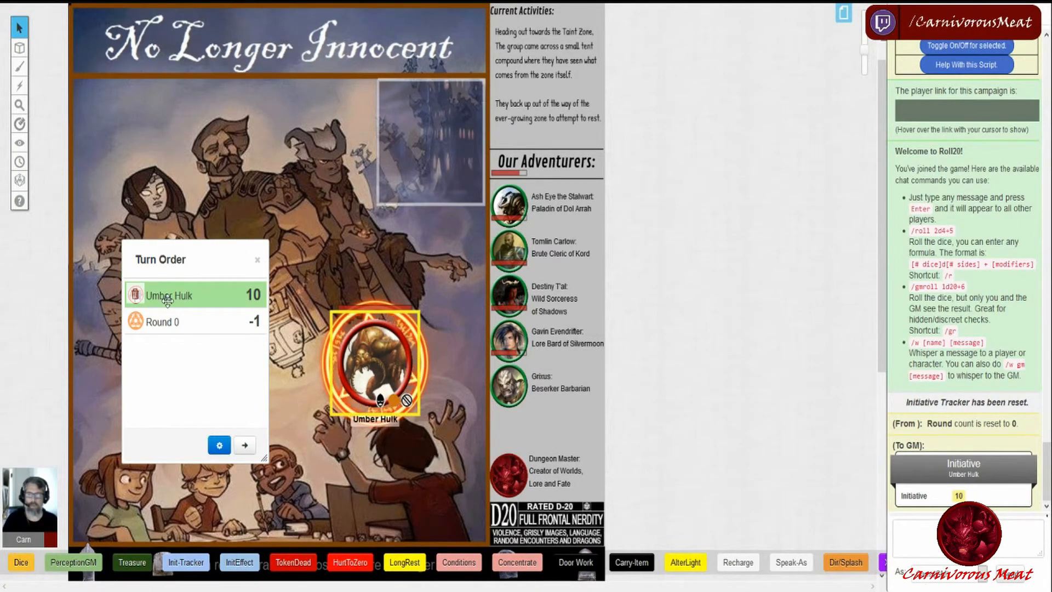
# - Edit the TokenDead macro, adding a final !noturn line to its actions, and save the changes
pyautogui.rightClick(299, 566)
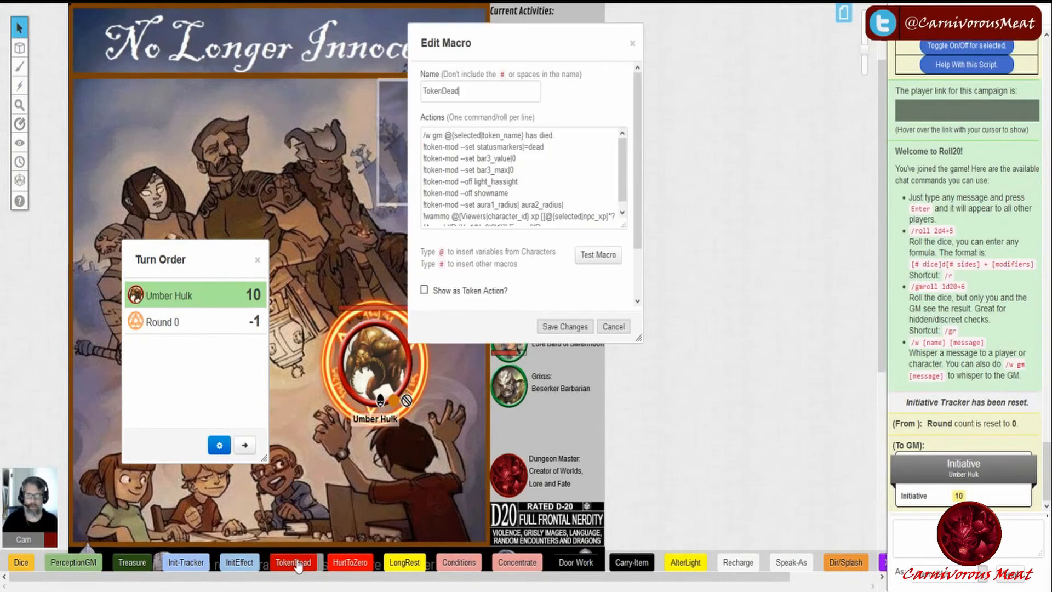
pyautogui.moveTo(507, 45); pyautogui.dragTo(560, 53)
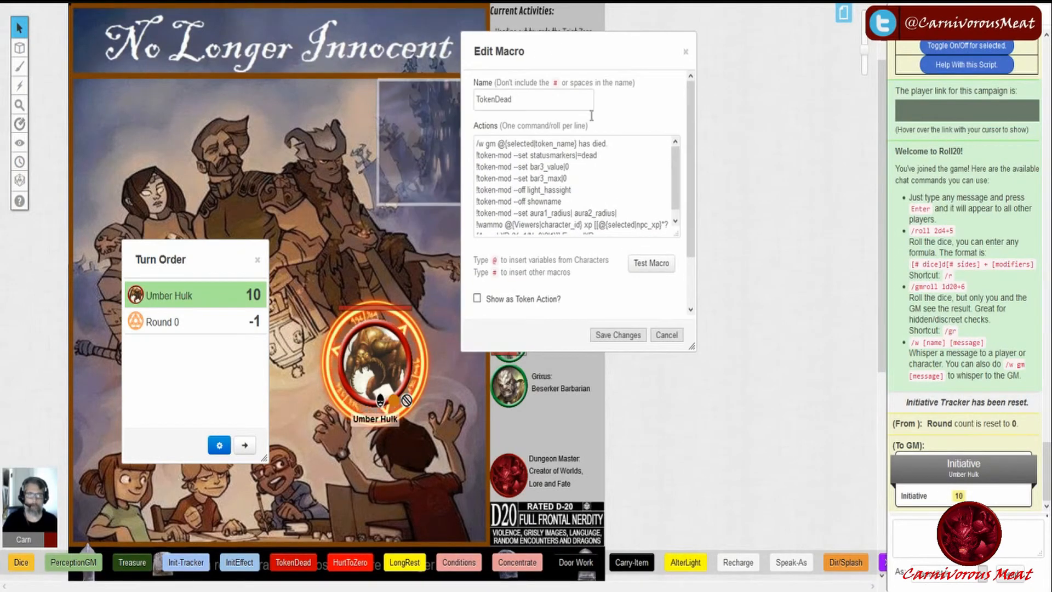
pyautogui.moveTo(692, 347); pyautogui.dragTo(728, 388)
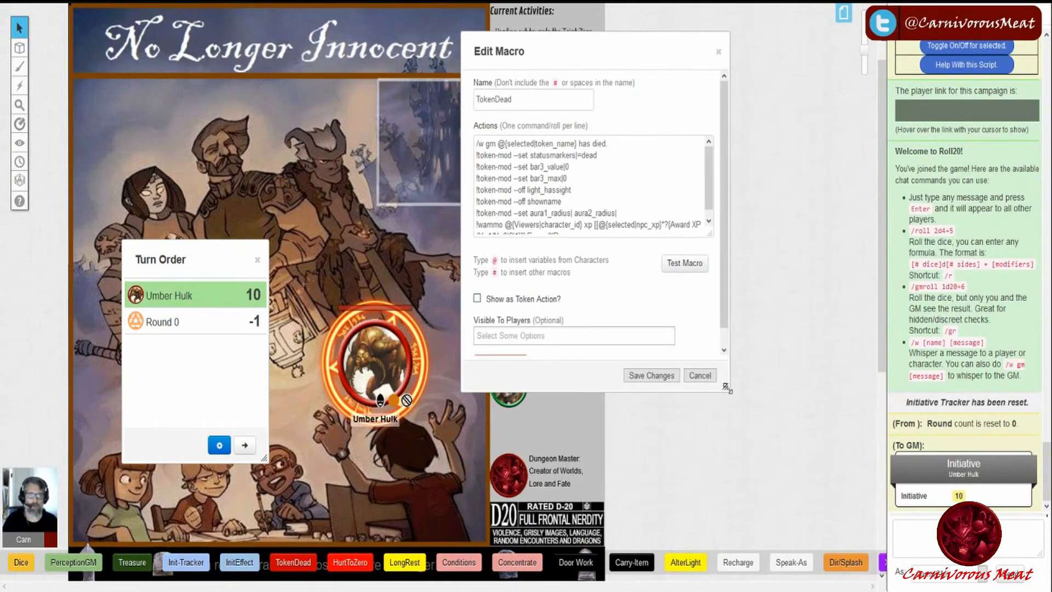
pyautogui.moveTo(710, 234); pyautogui.dragTo(707, 289)
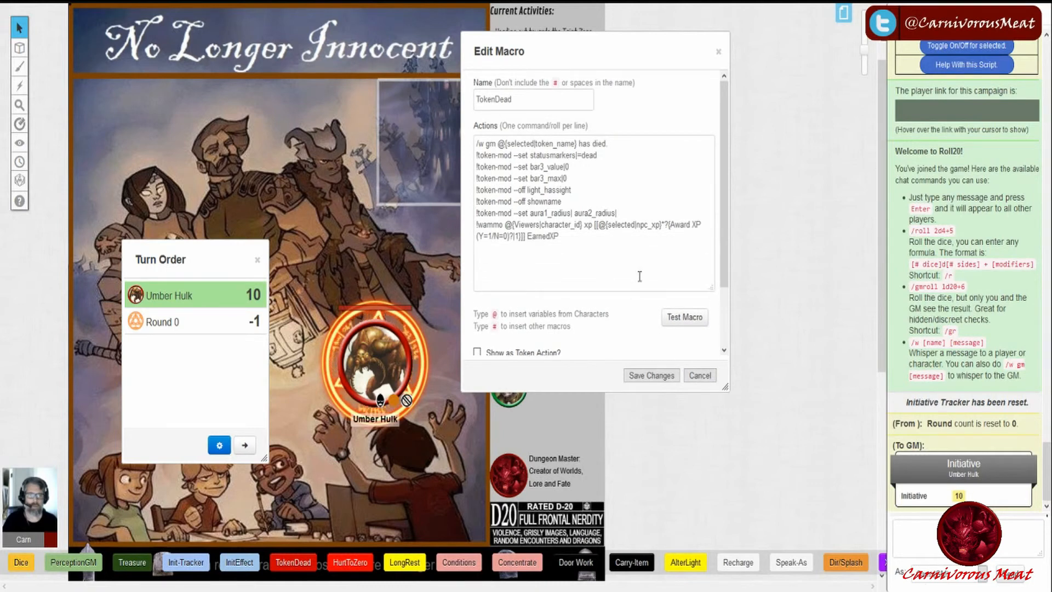
pyautogui.click(585, 242)
pyautogui.press('Return')
pyautogui.write('!noturn')
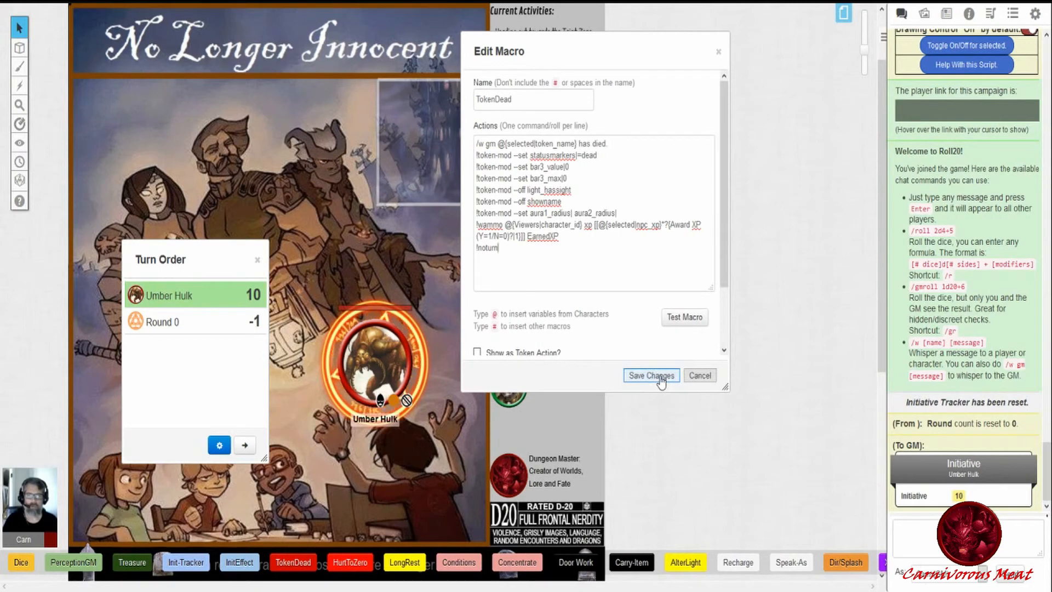
pyautogui.click(660, 376)
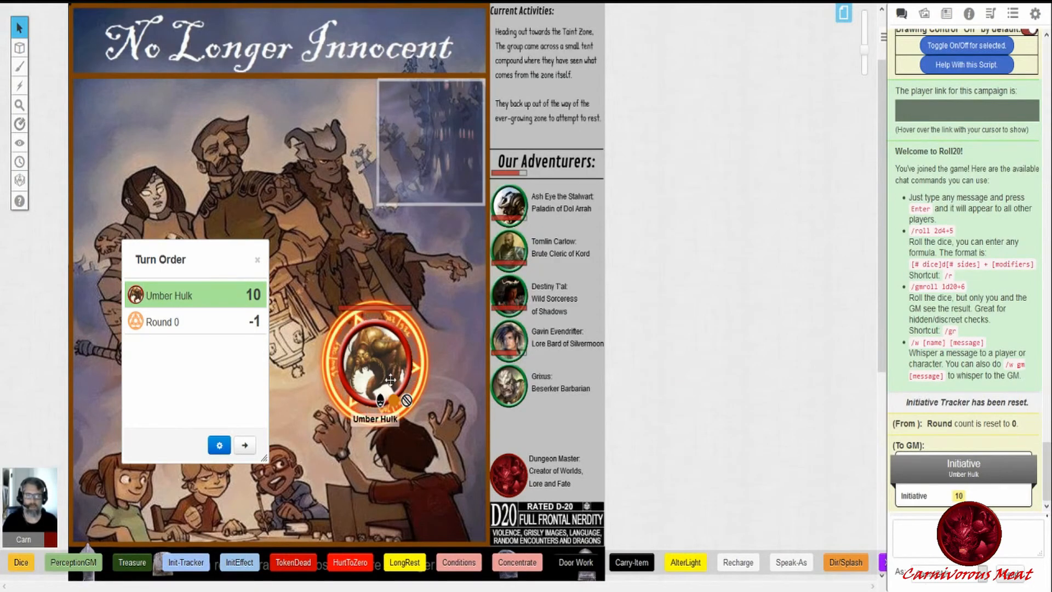
# - Select the Umber Hulk token and run TokenDead, answering 0 to the Award XP prompt
pyautogui.click(390, 379)
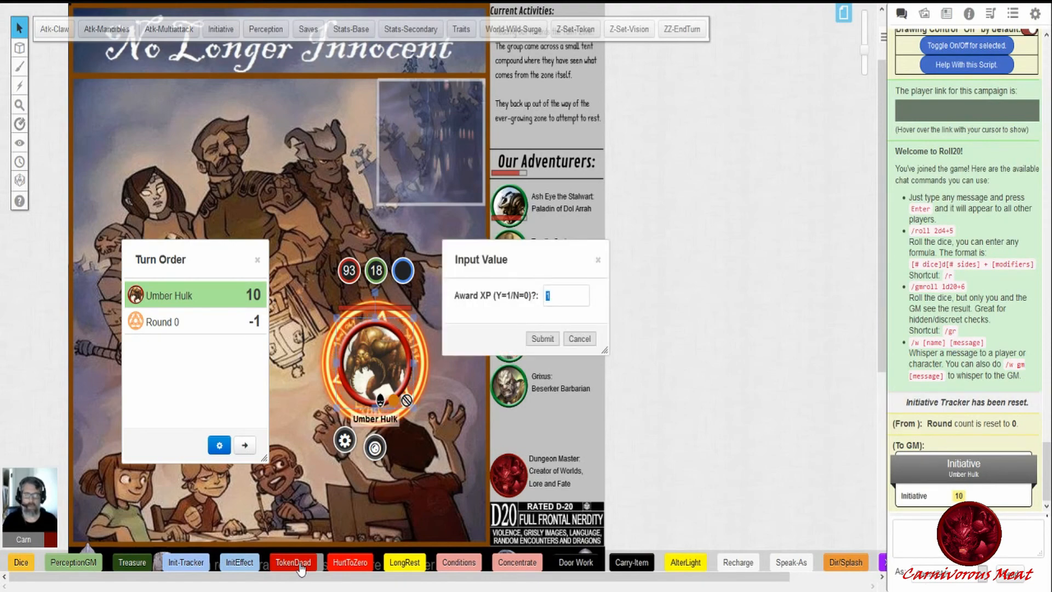
pyautogui.write('0')
pyautogui.press('Return')
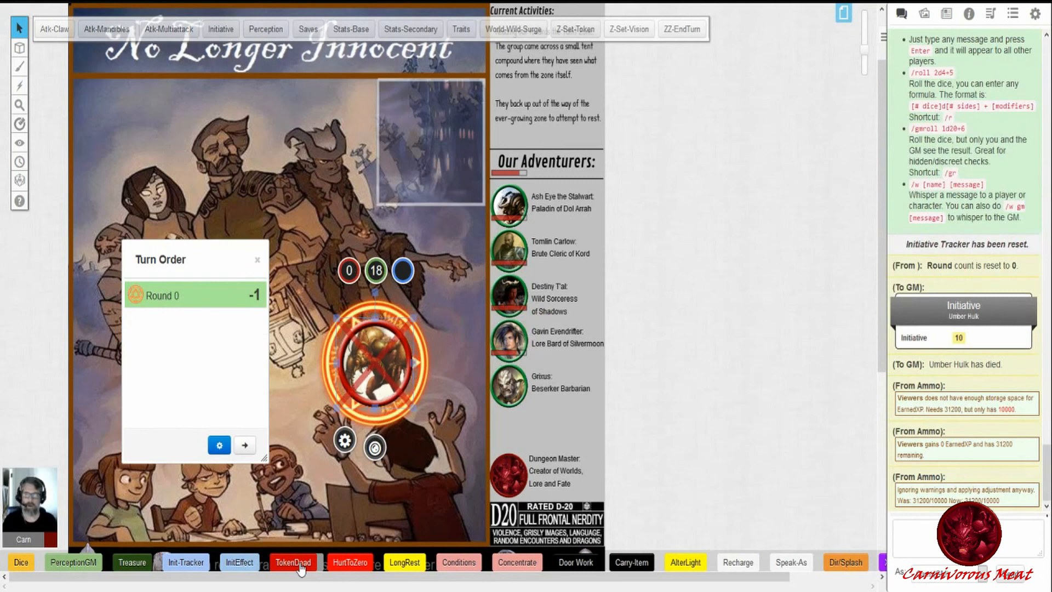
pyautogui.moveTo(192, 291)
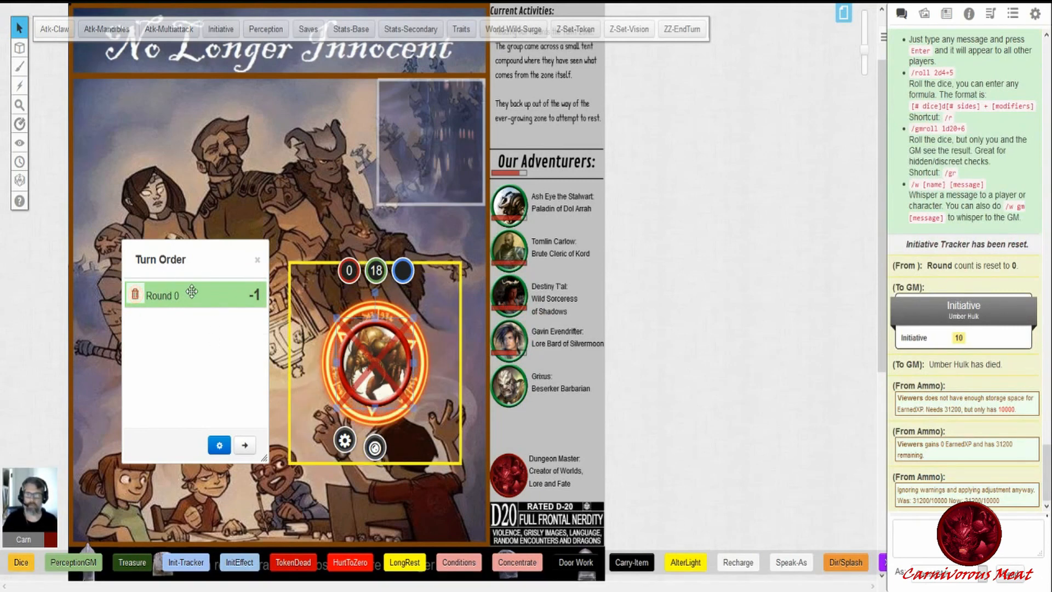